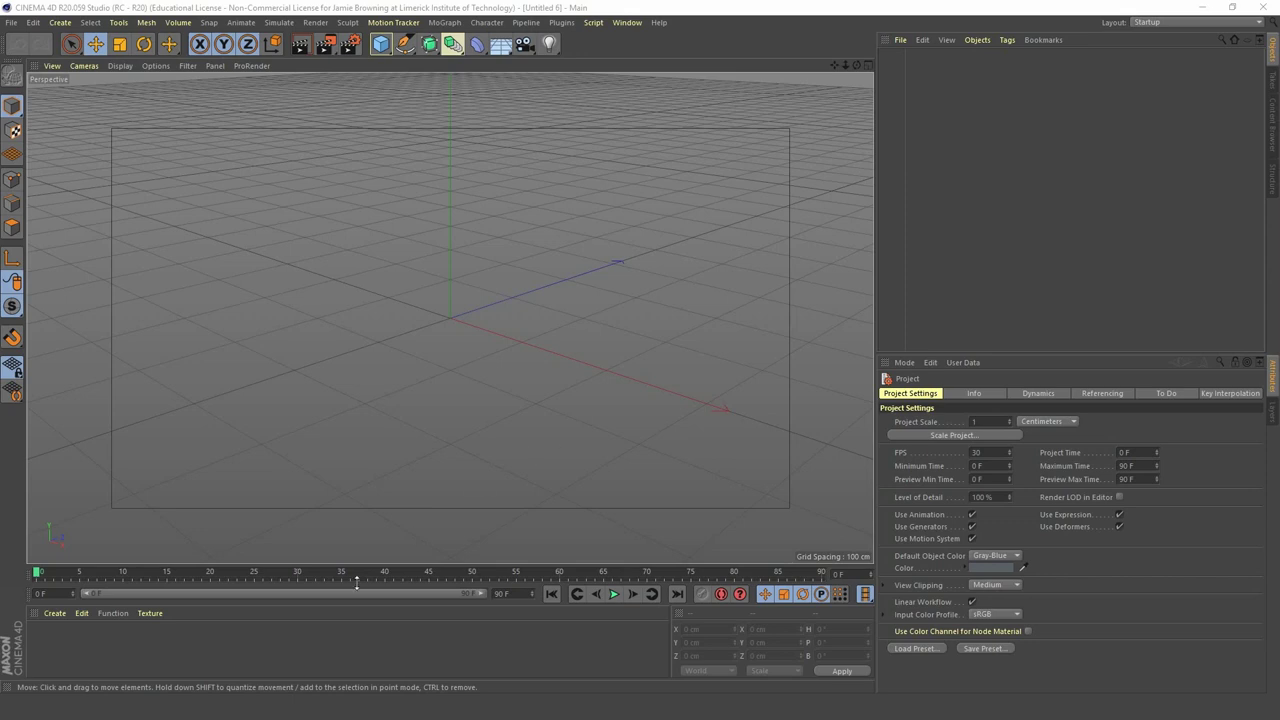
- Switch to the MP4 files folder, play the stage video, and close the player to return to Cinema 4D
key(alt+Tab)
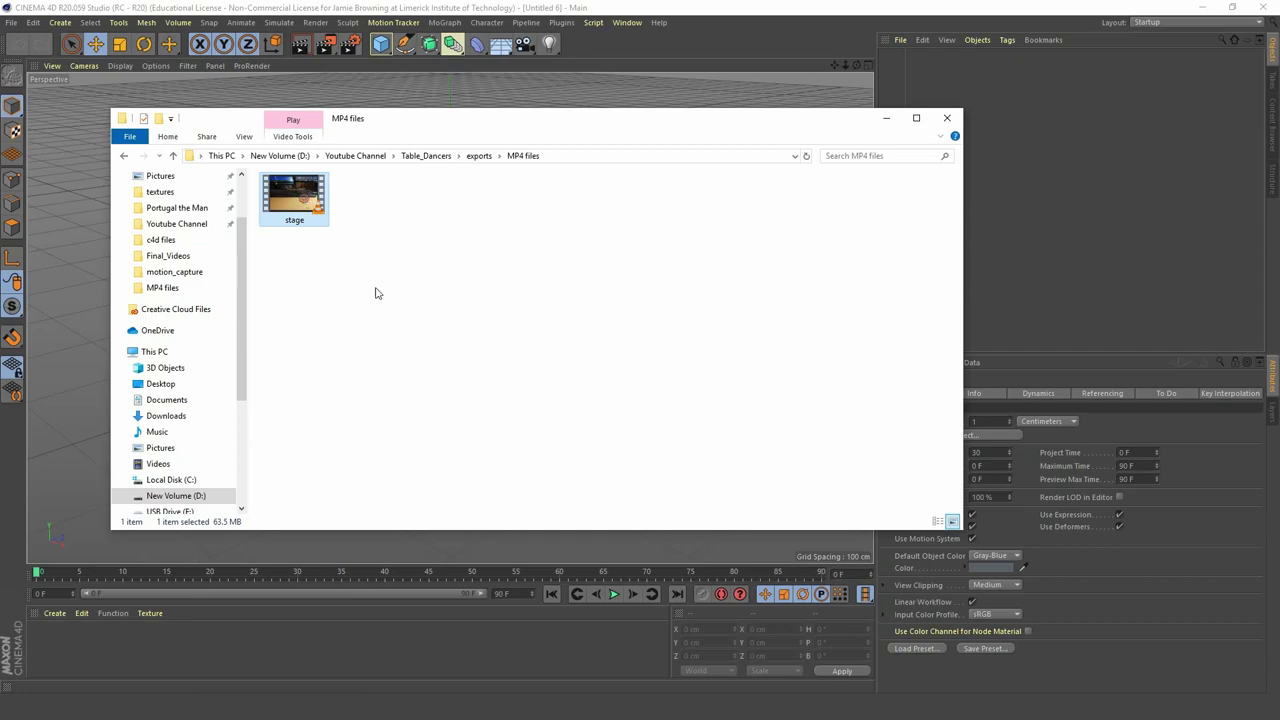
key(Return)
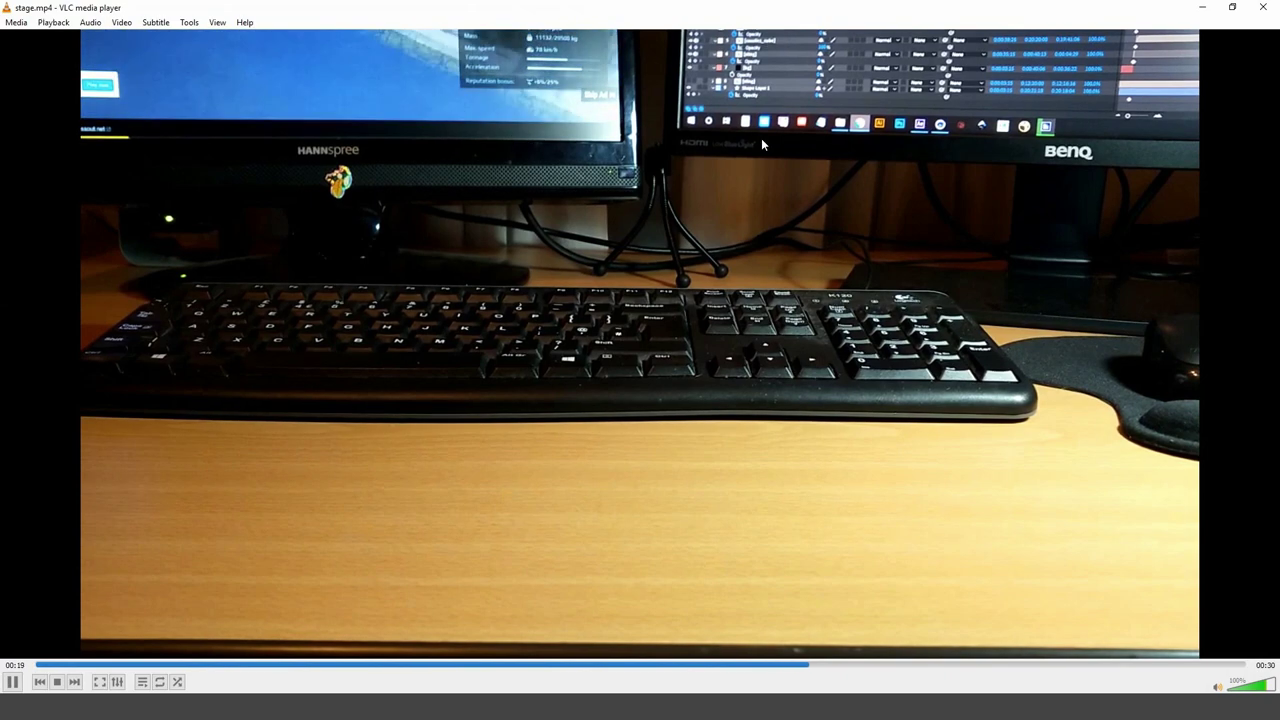
click(1262, 8)
click(886, 118)
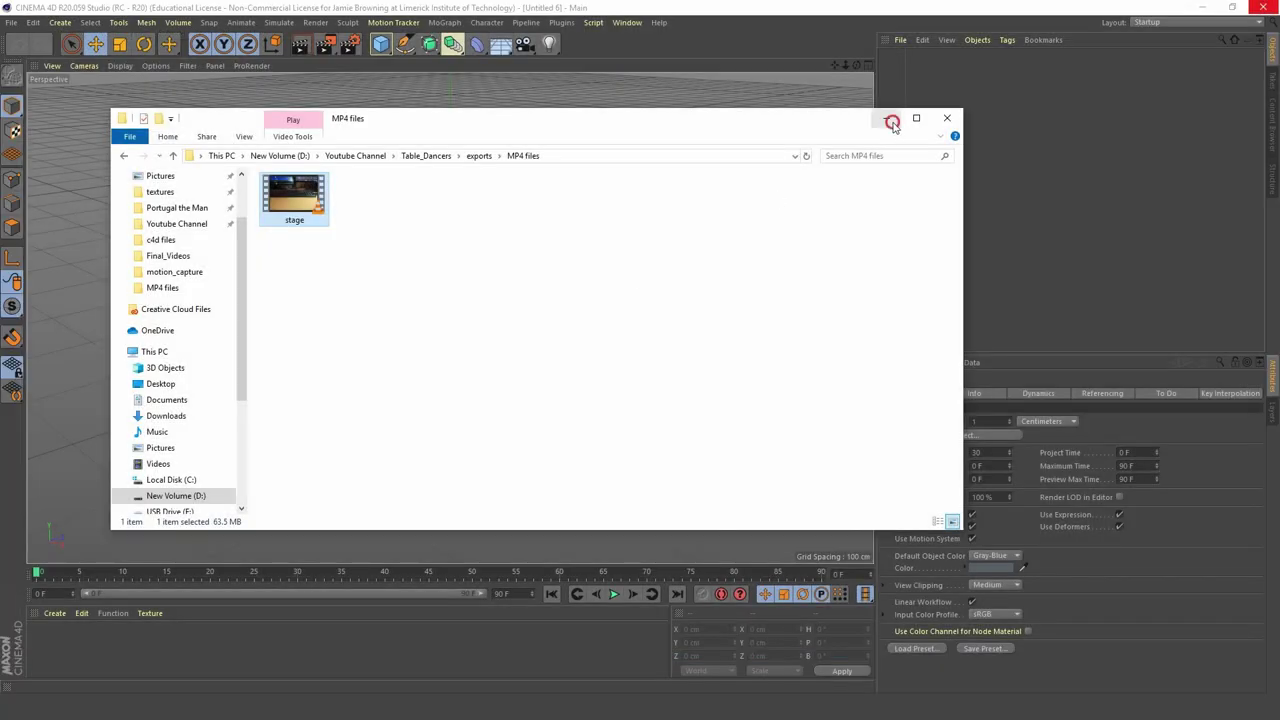
- Create a new material named BG_Video and turn off its Reflectance channel
double_click(48, 643)
double_click(42, 638)
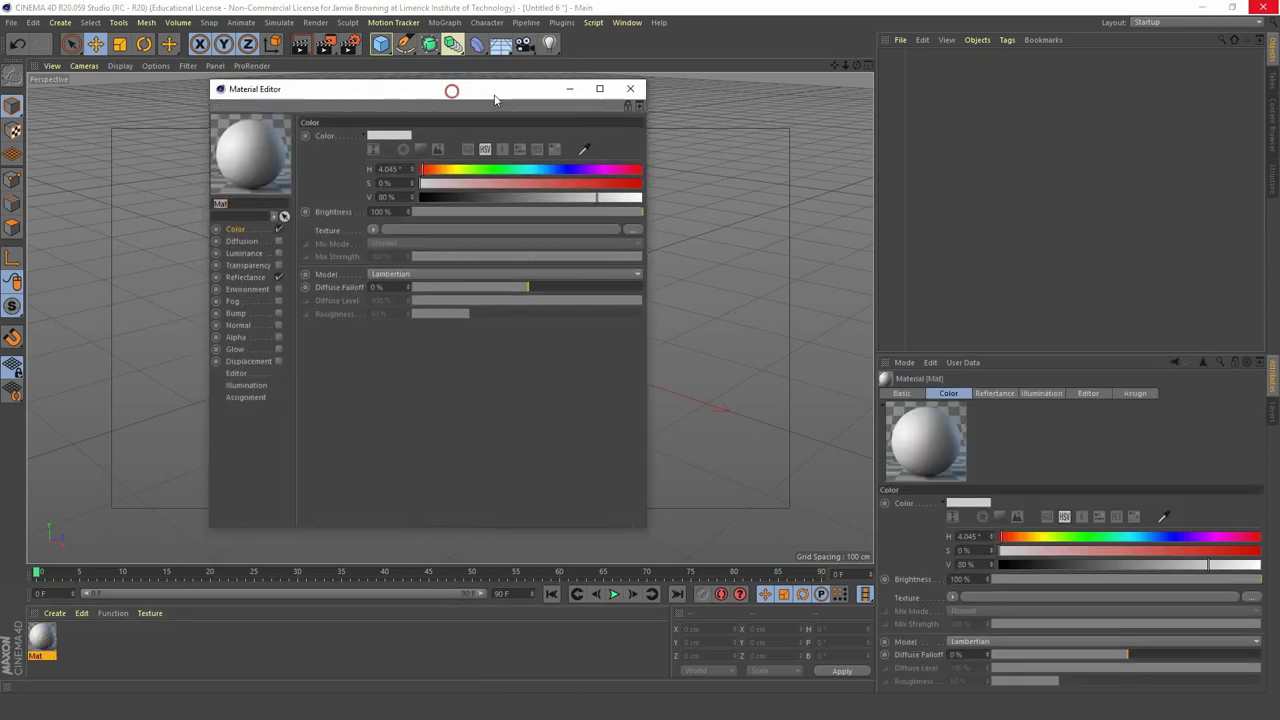
drag(449, 88, 605, 103)
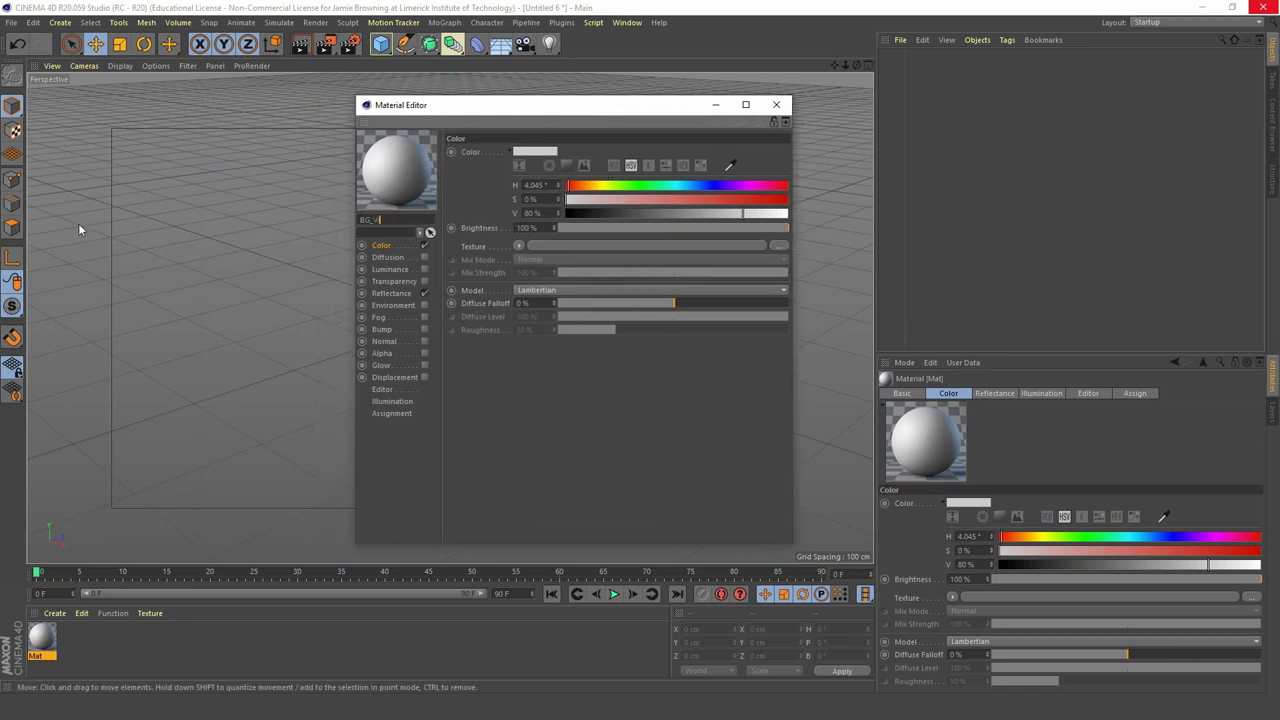
click(424, 292)
click(384, 246)
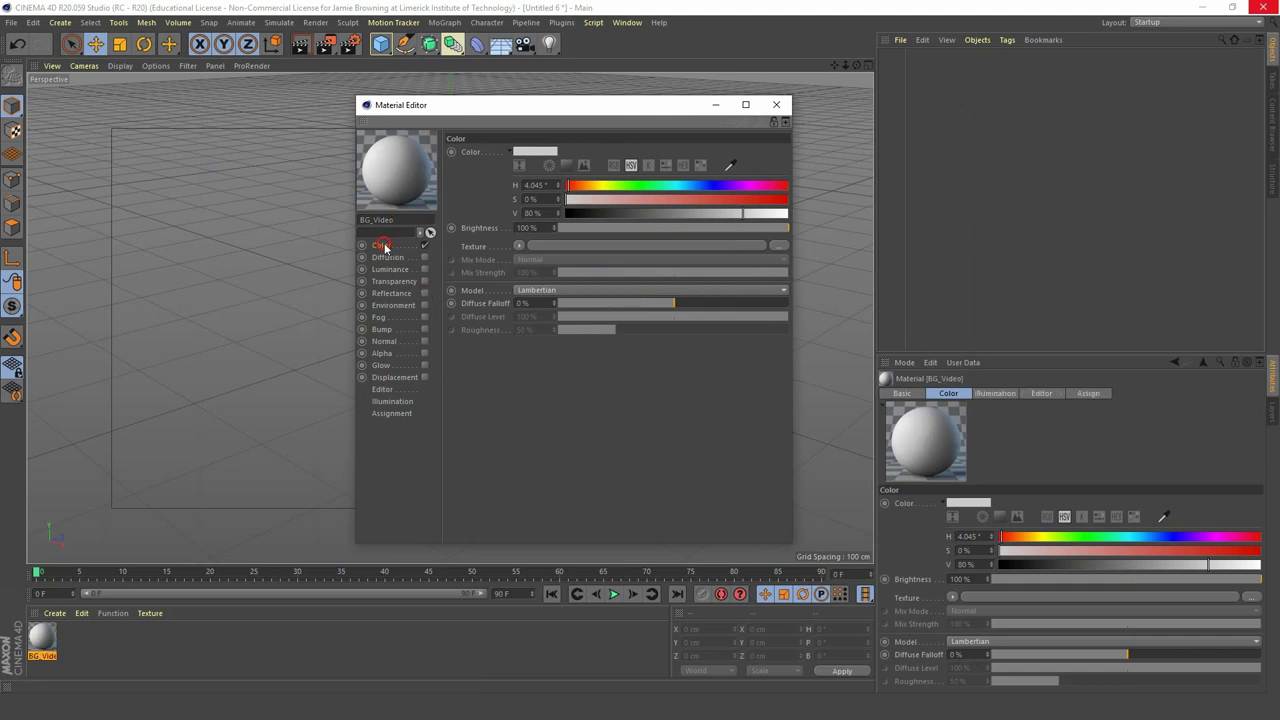
- Load stage.mp4 as the BG_Video material's color texture without copying it to the project location
click(520, 246)
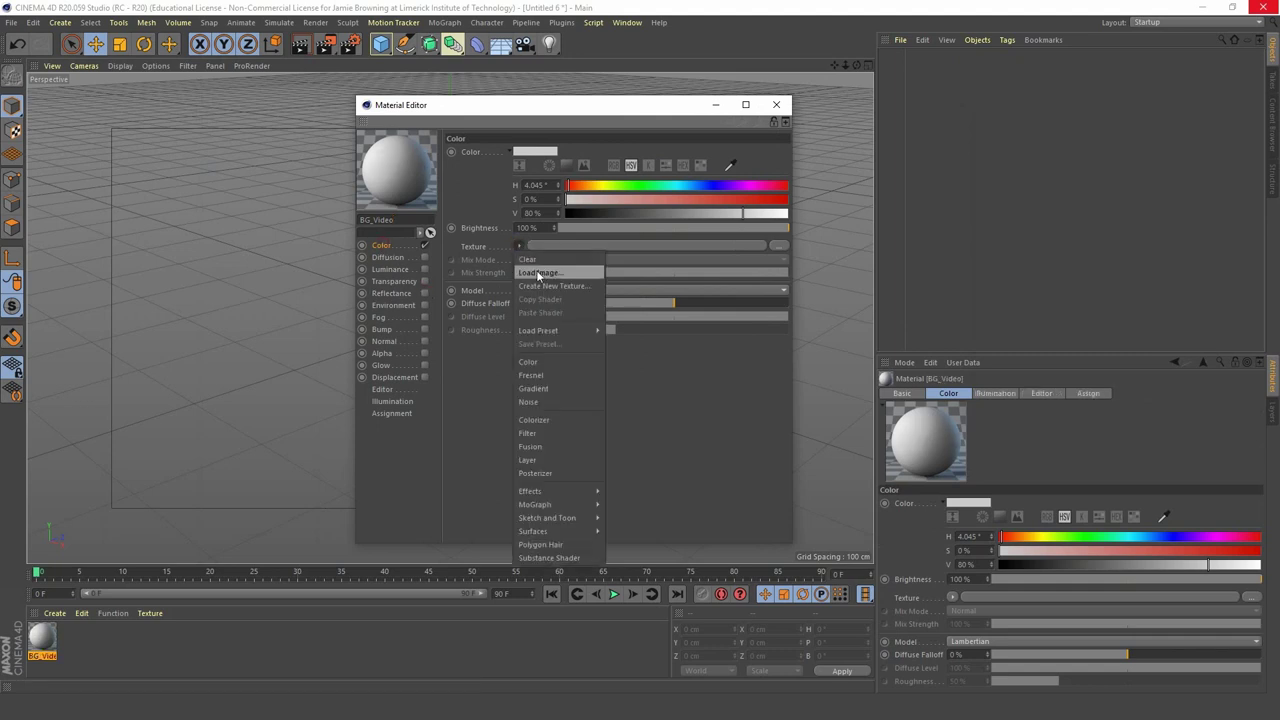
click(538, 273)
double_click(512, 208)
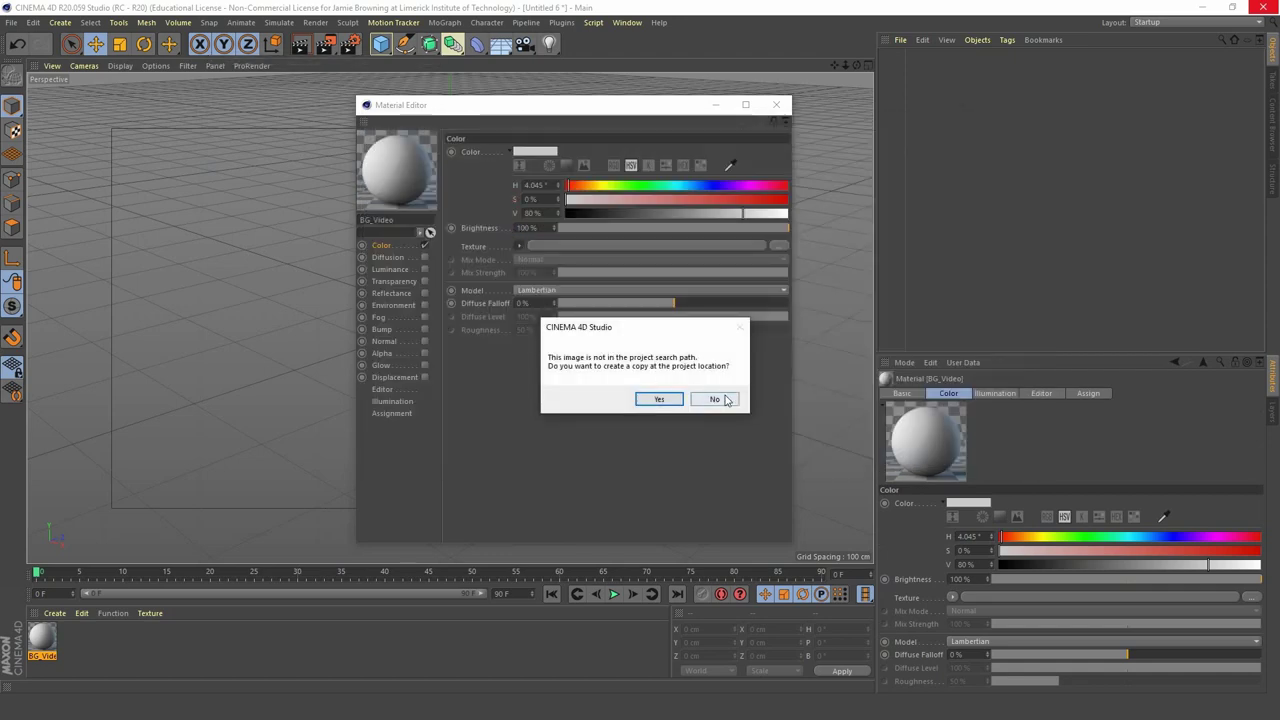
click(716, 399)
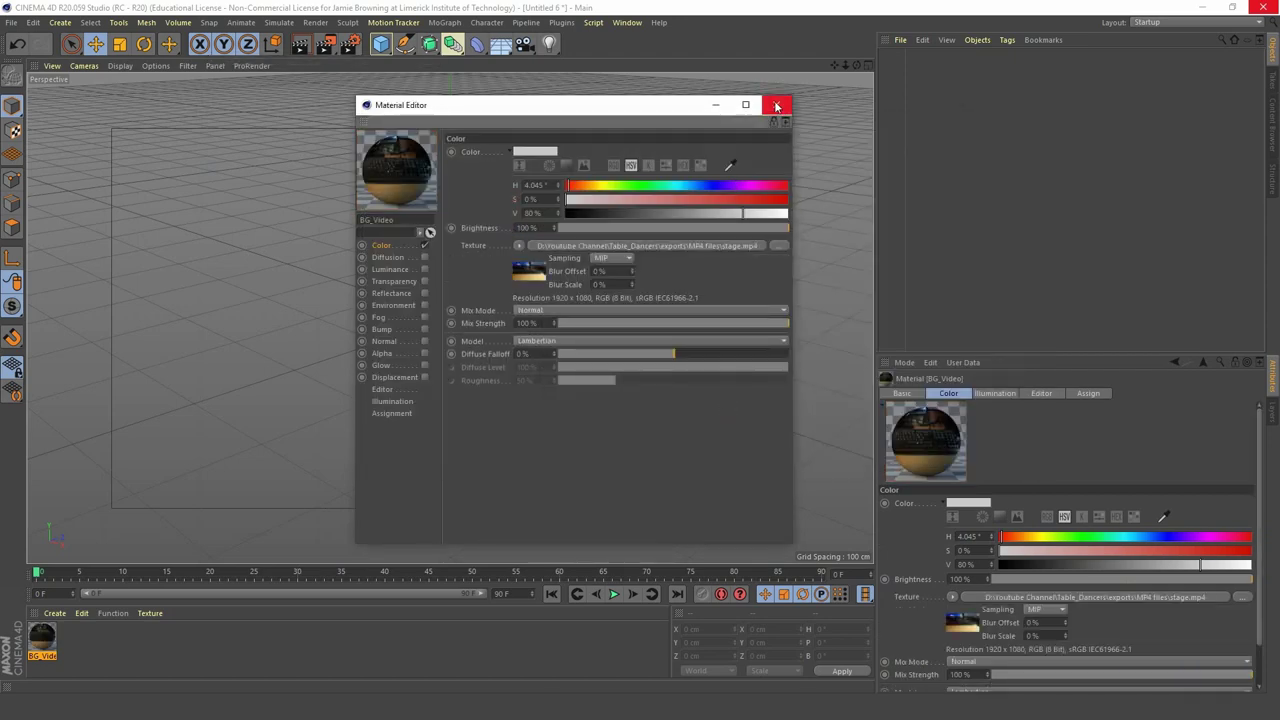
click(777, 106)
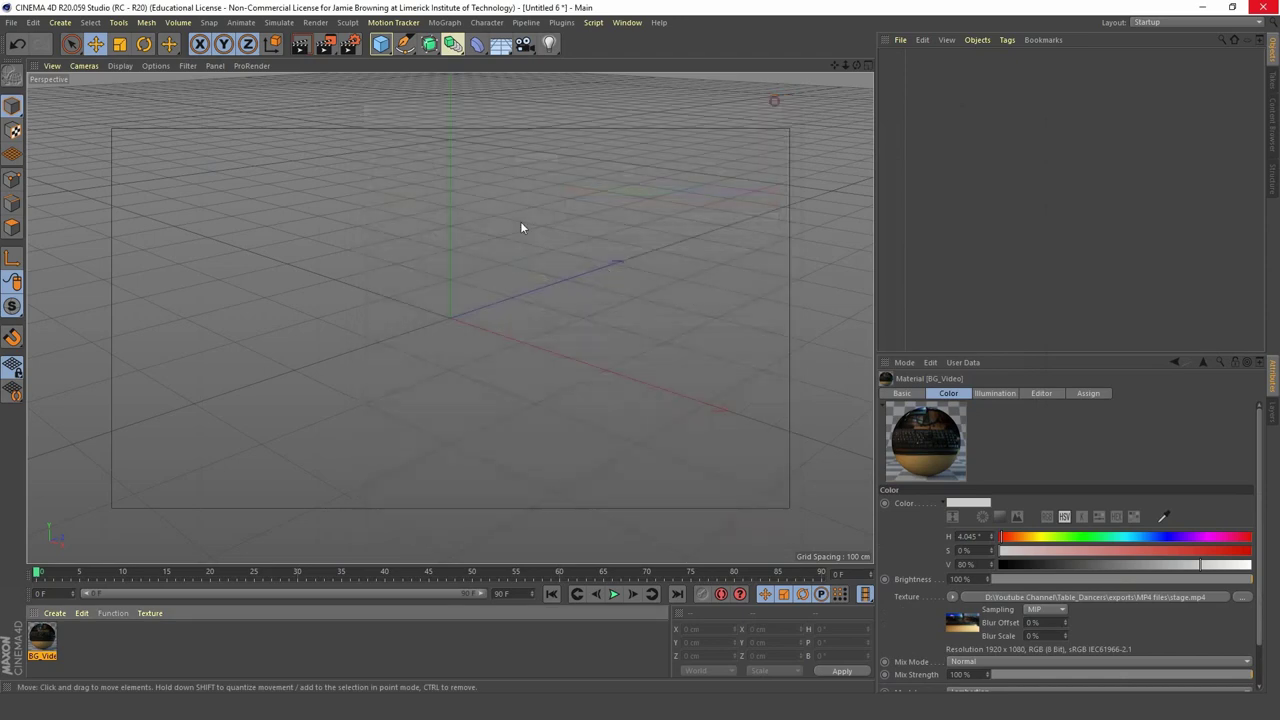
- Add a Background object to the scene and apply the BG_Video material to it
click(501, 45)
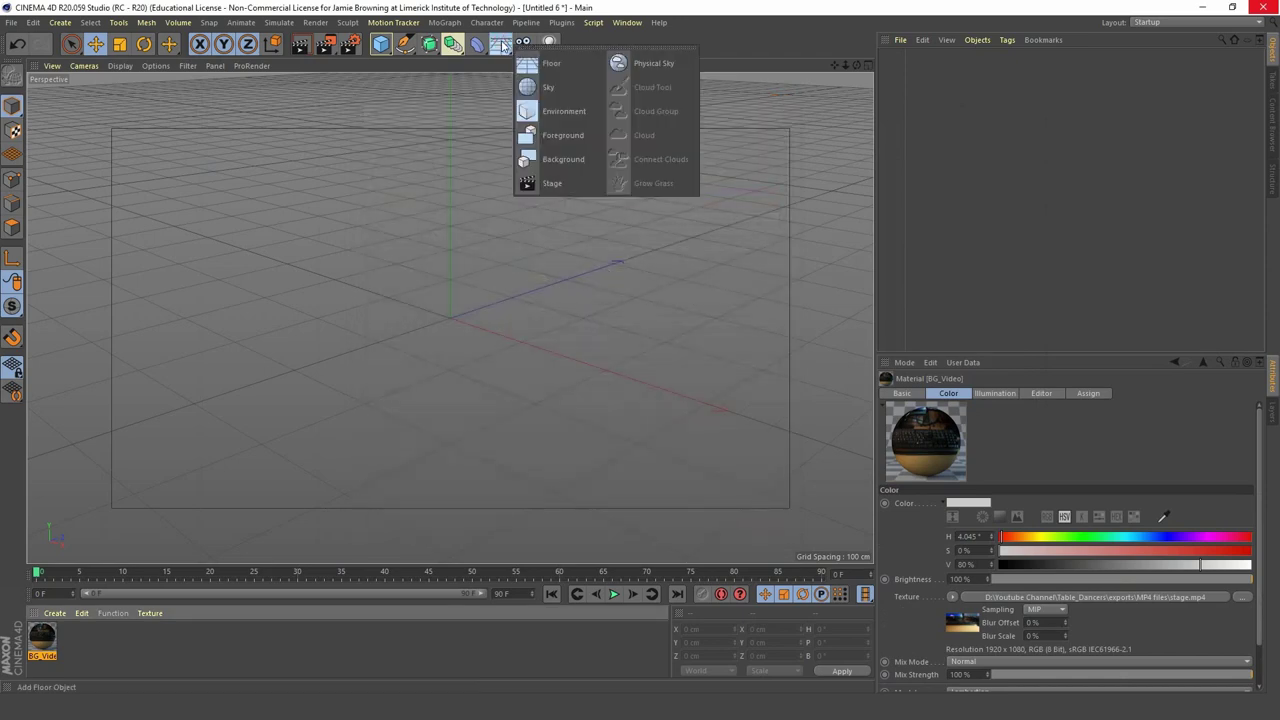
click(564, 160)
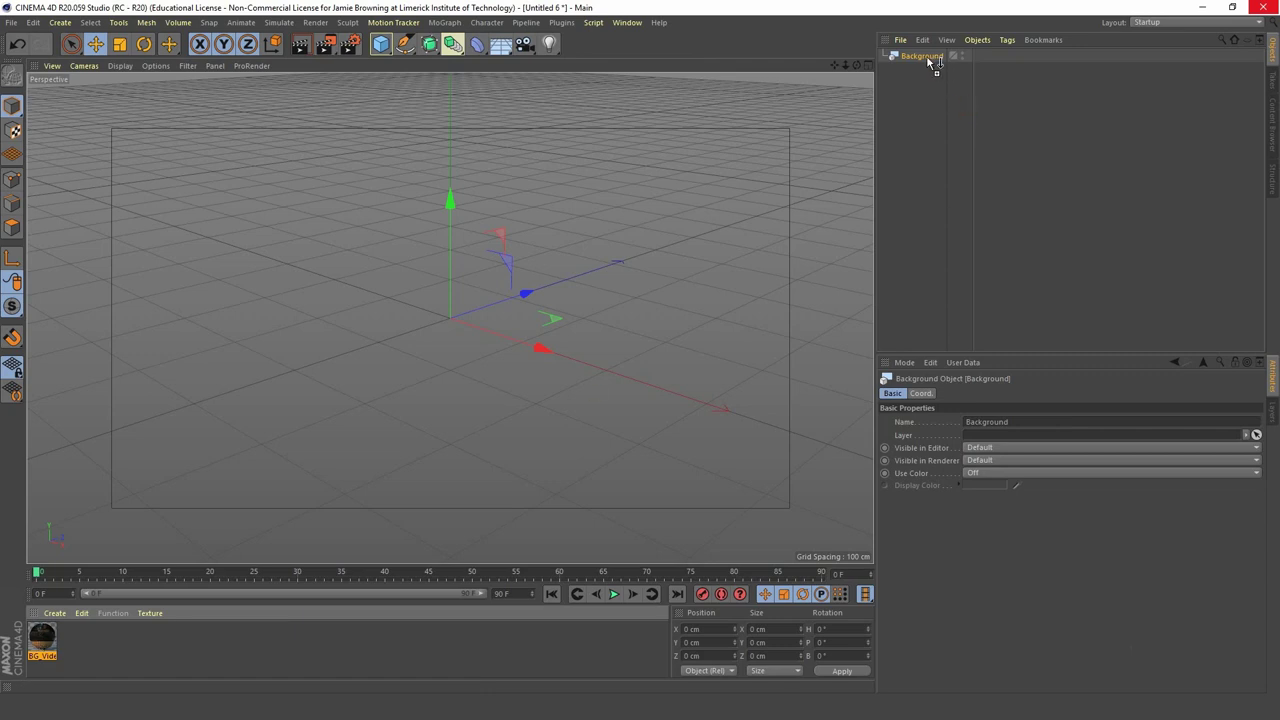
drag(928, 61, 928, 62)
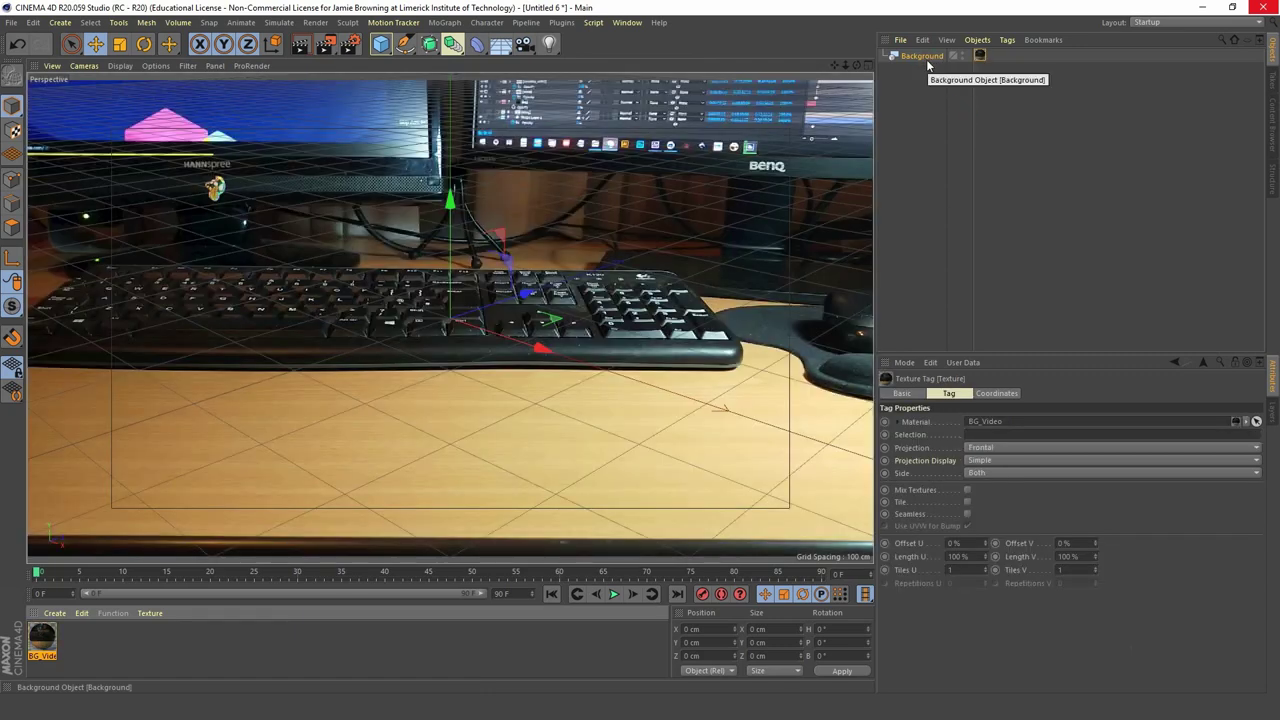
- Play the timeline to check the background video's motion, and return to the first frame
click(613, 594)
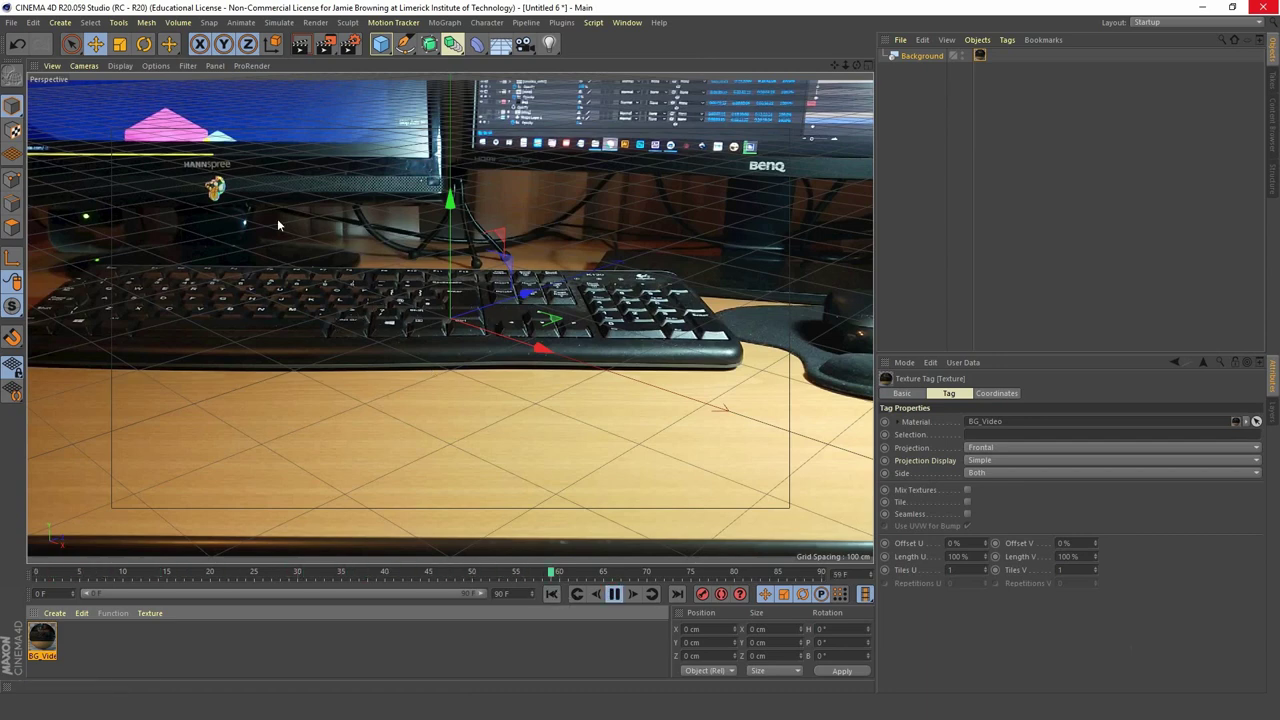
click(614, 594)
click(616, 594)
click(551, 594)
- Enable Animate Preview in the BG_Video material's Editor settings
double_click(44, 638)
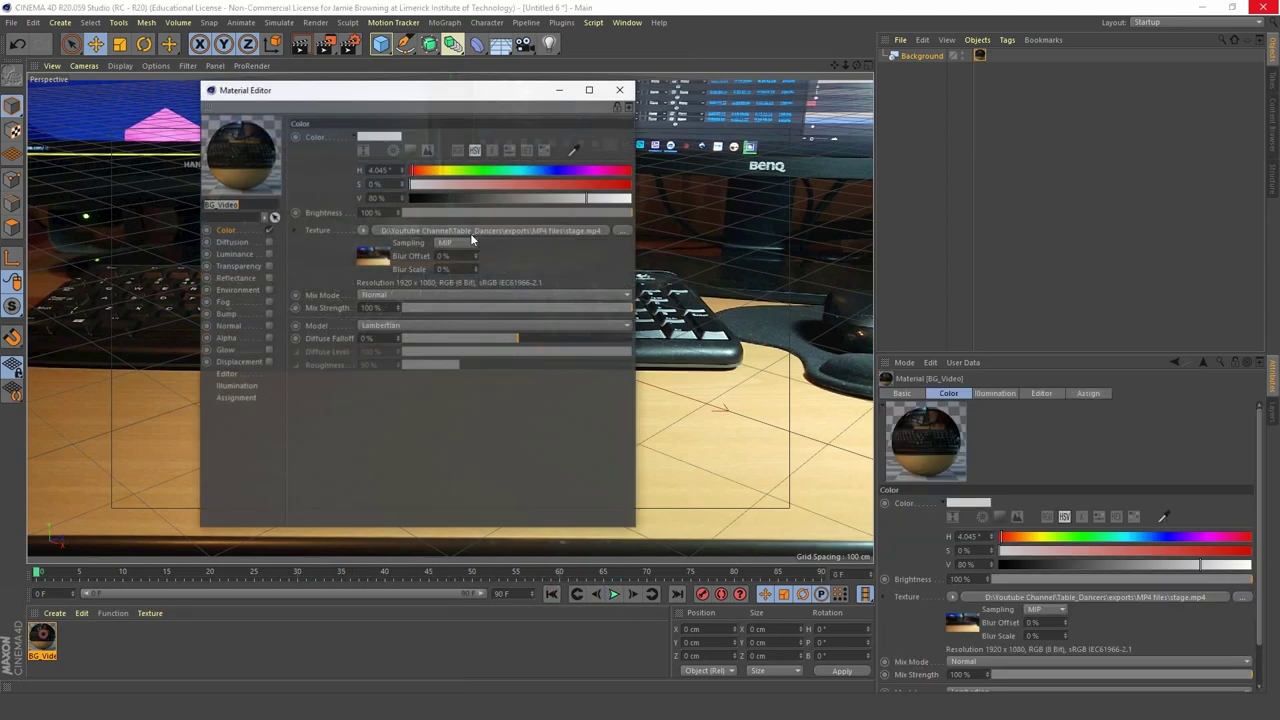
drag(457, 89, 792, 75)
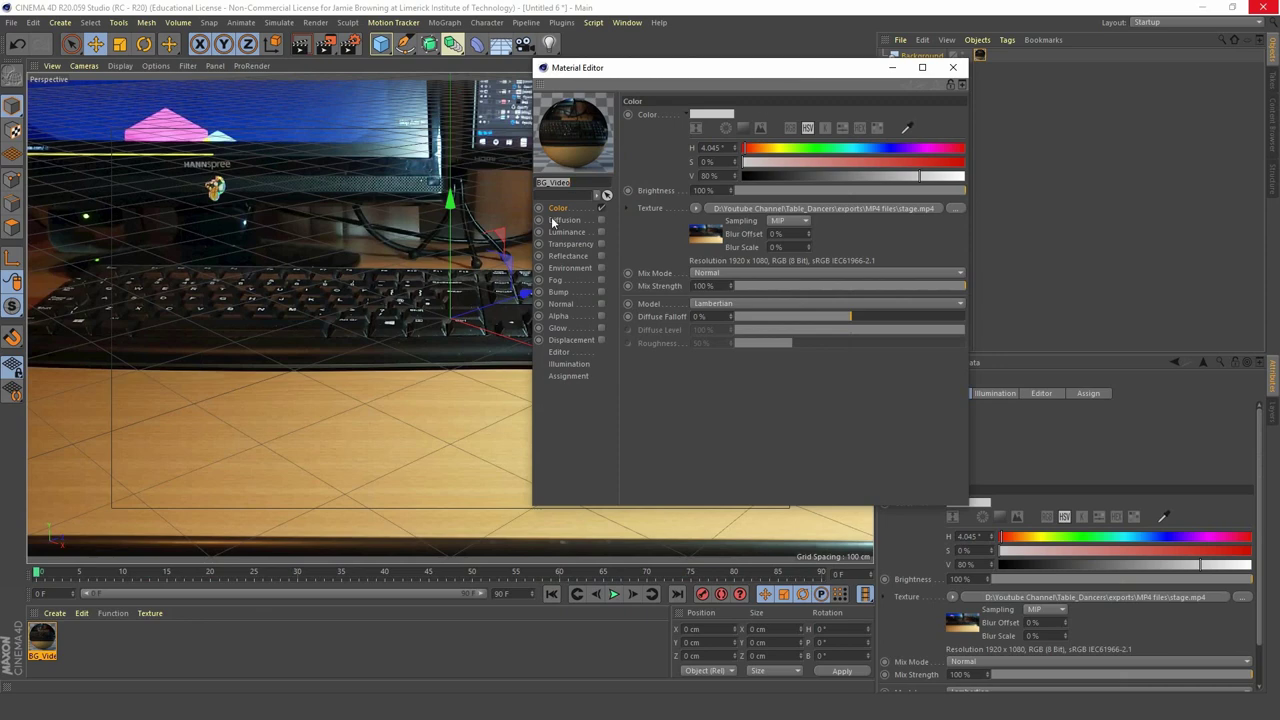
click(558, 353)
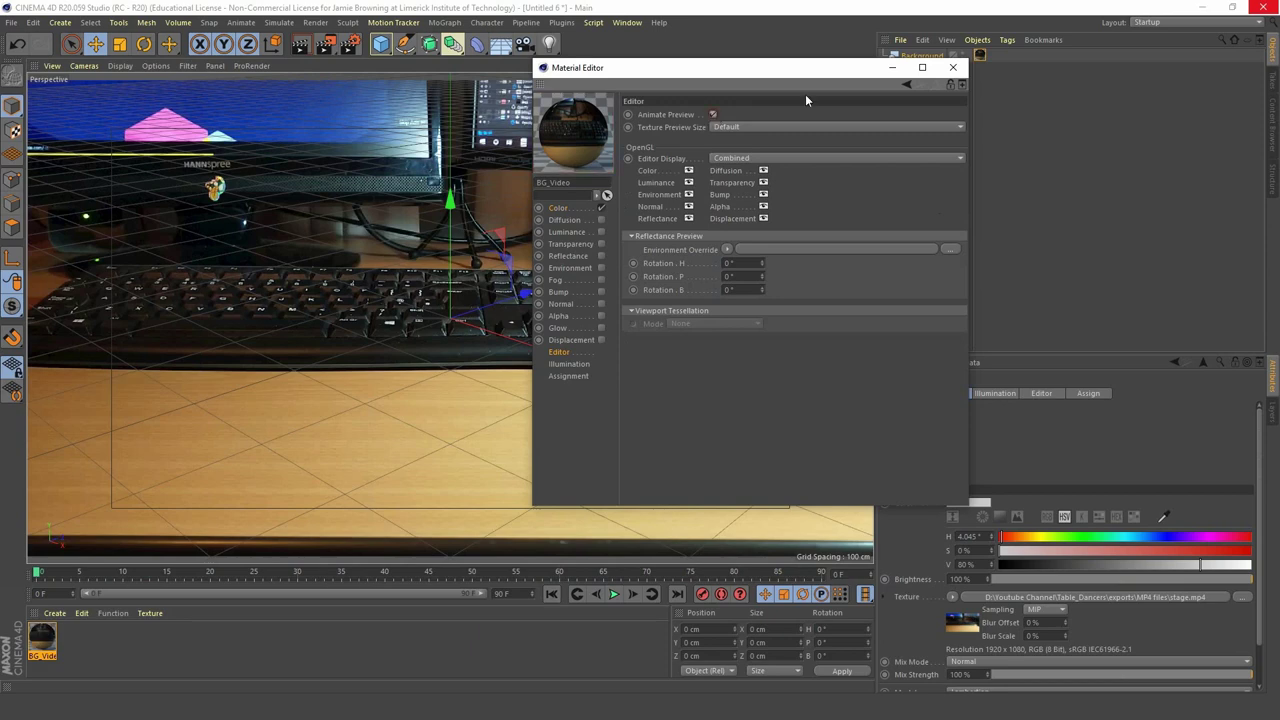
click(952, 67)
- Preview the background video with Animate Preview enabled, stop playback, and rewind to frame 0
click(614, 594)
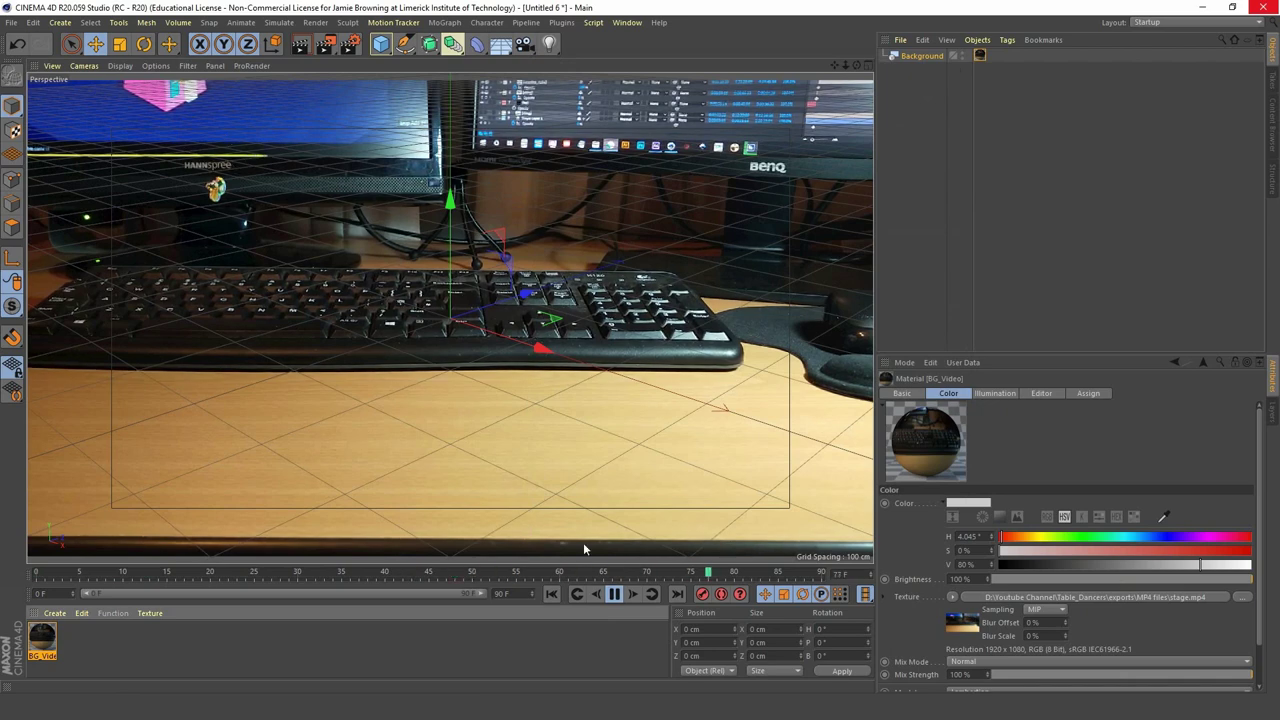
click(612, 594)
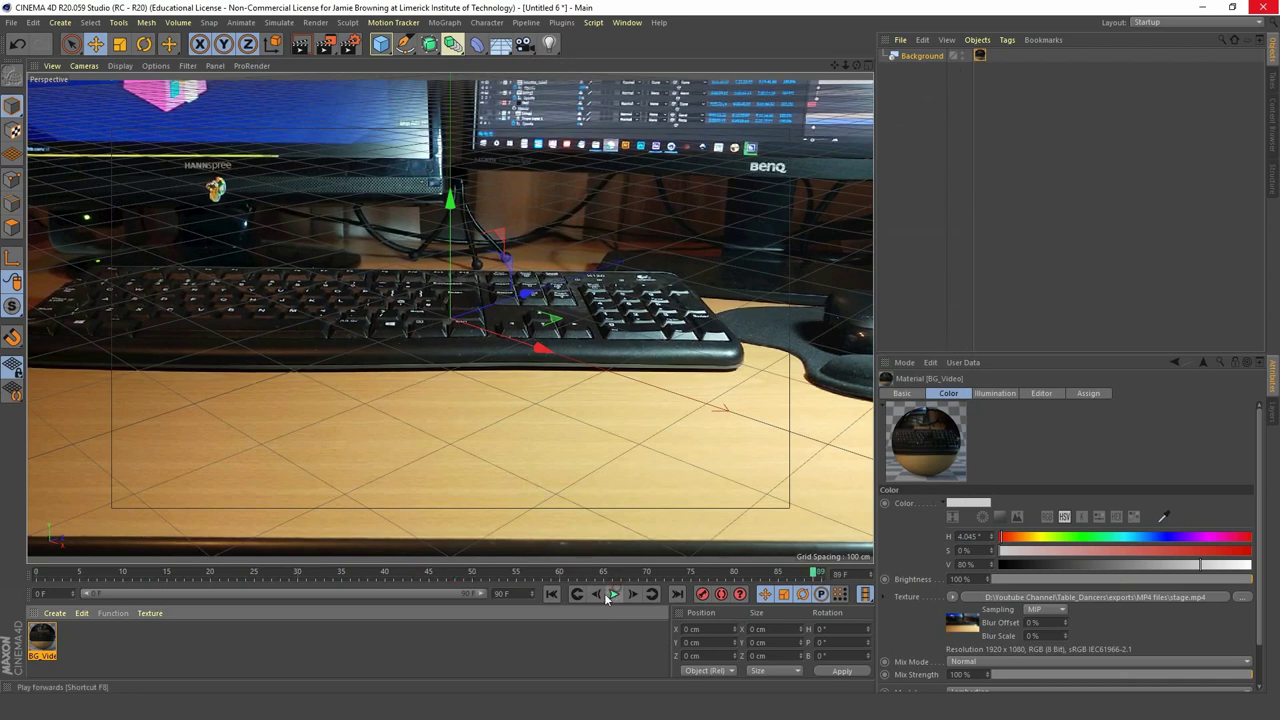
click(553, 594)
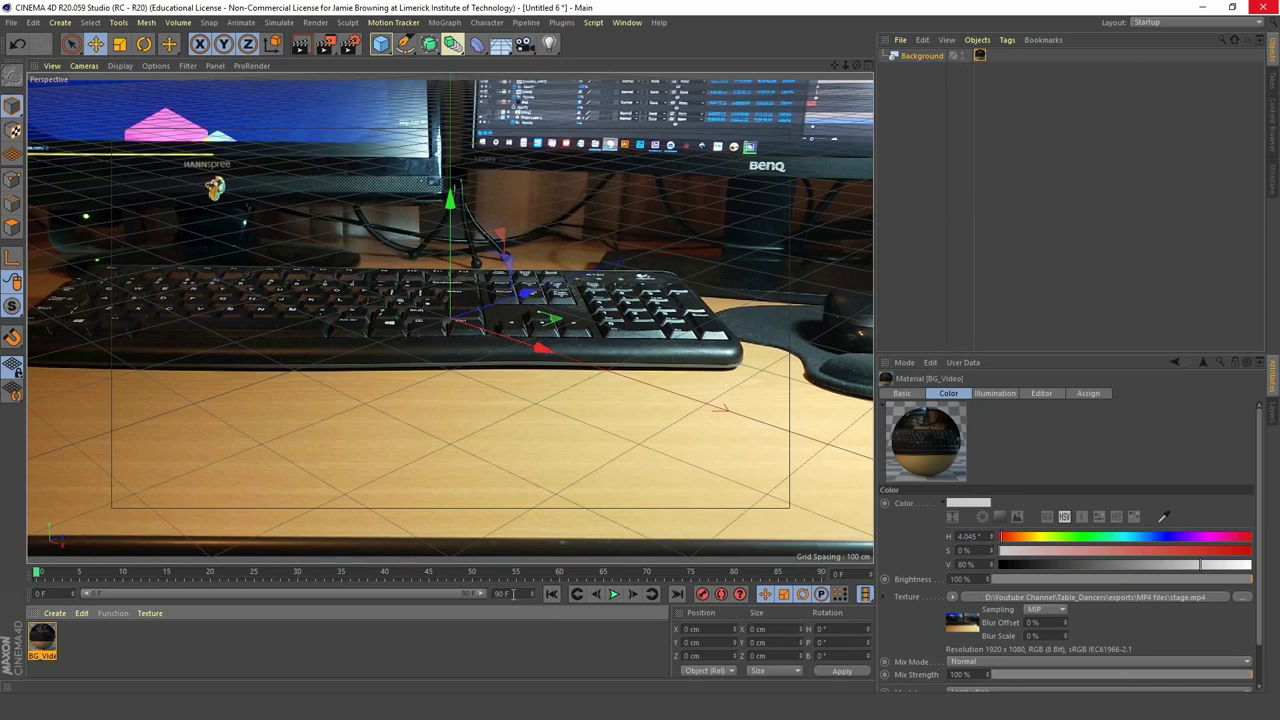
- Set the timeline's end frame to 517 and extend the preview range to 517 frames
double_click(513, 593)
text(30)
key(Return)
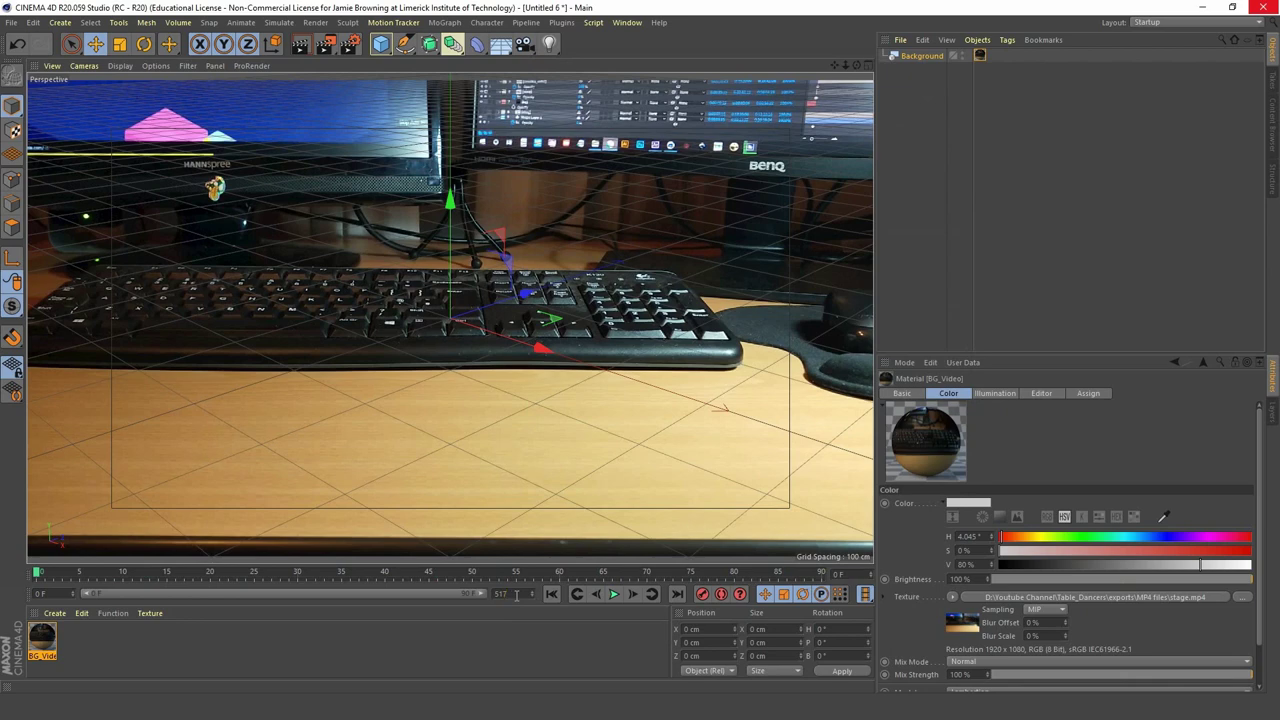
key(Return)
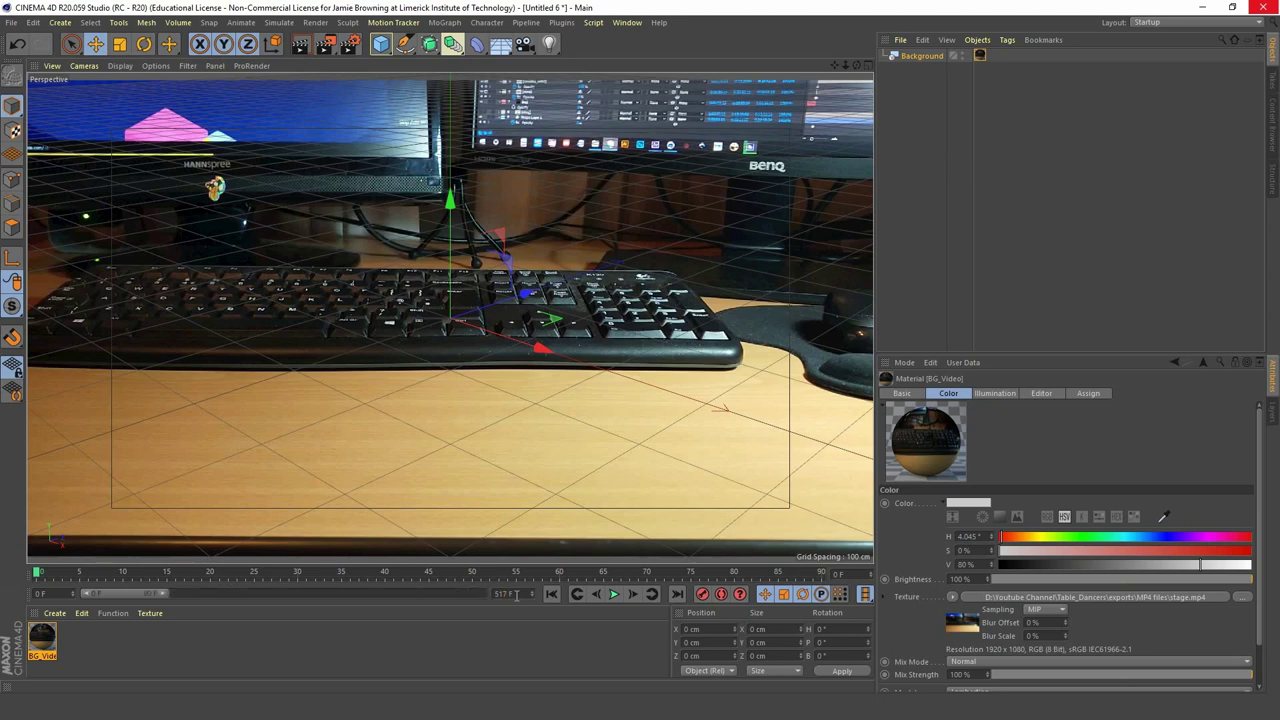
double_click(122, 595)
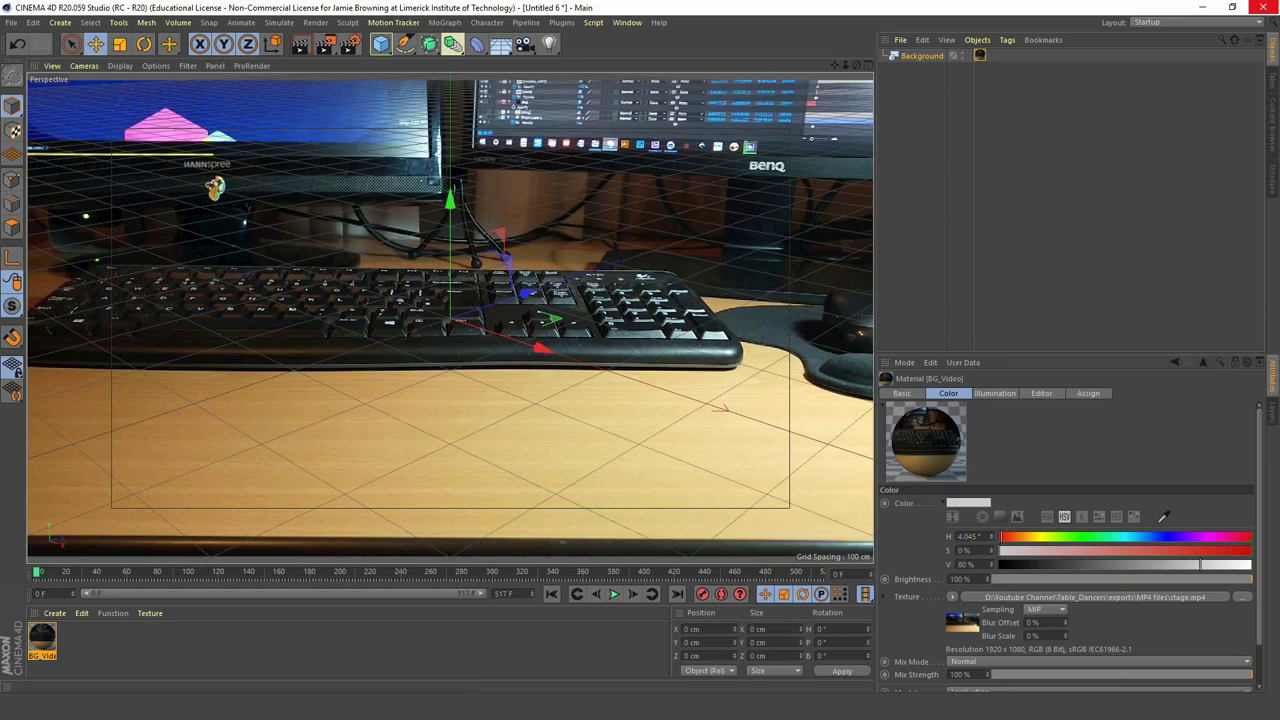
- Switch to Mixamo in the browser and download the trimmed Hip Hop Dancing animation
key(alt+Tab)
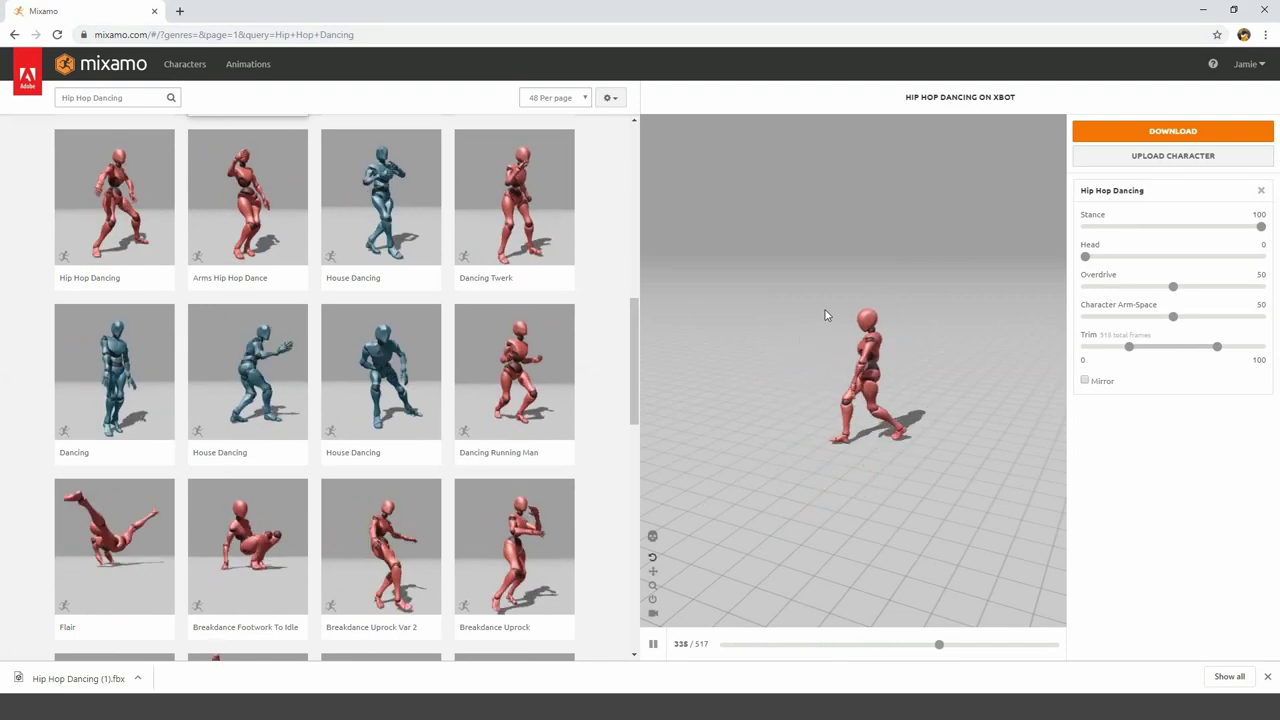
click(137, 96)
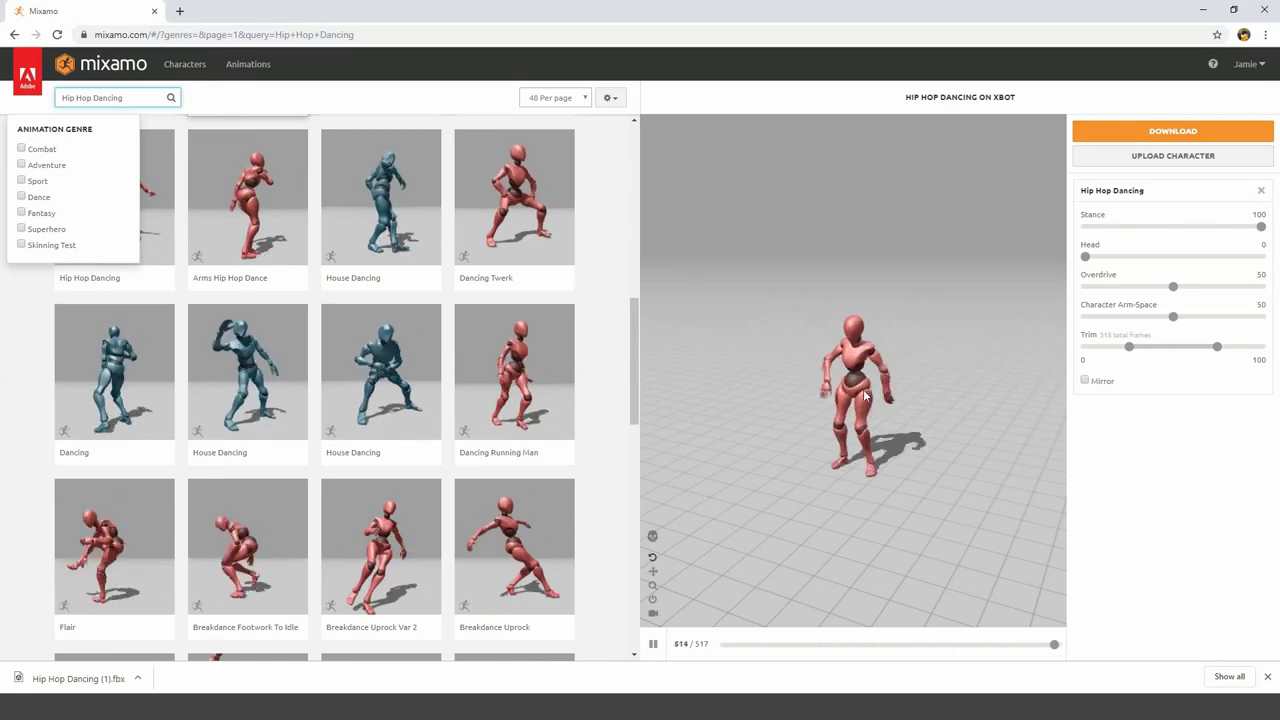
click(1164, 138)
click(826, 283)
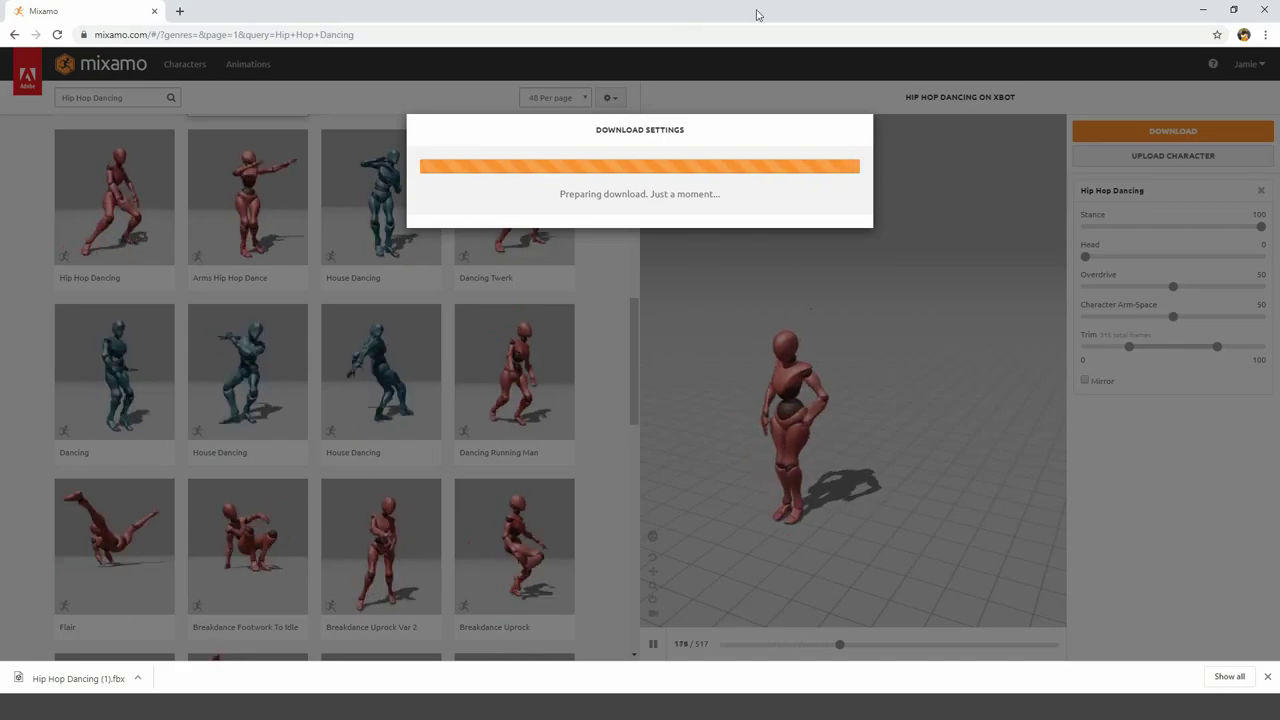
- Back in Cinema 4D, import Hip Hop Dancing from exports/motion_capture with the default FBX settings, without reassigning takes, and play the animation
key(alt+Tab)
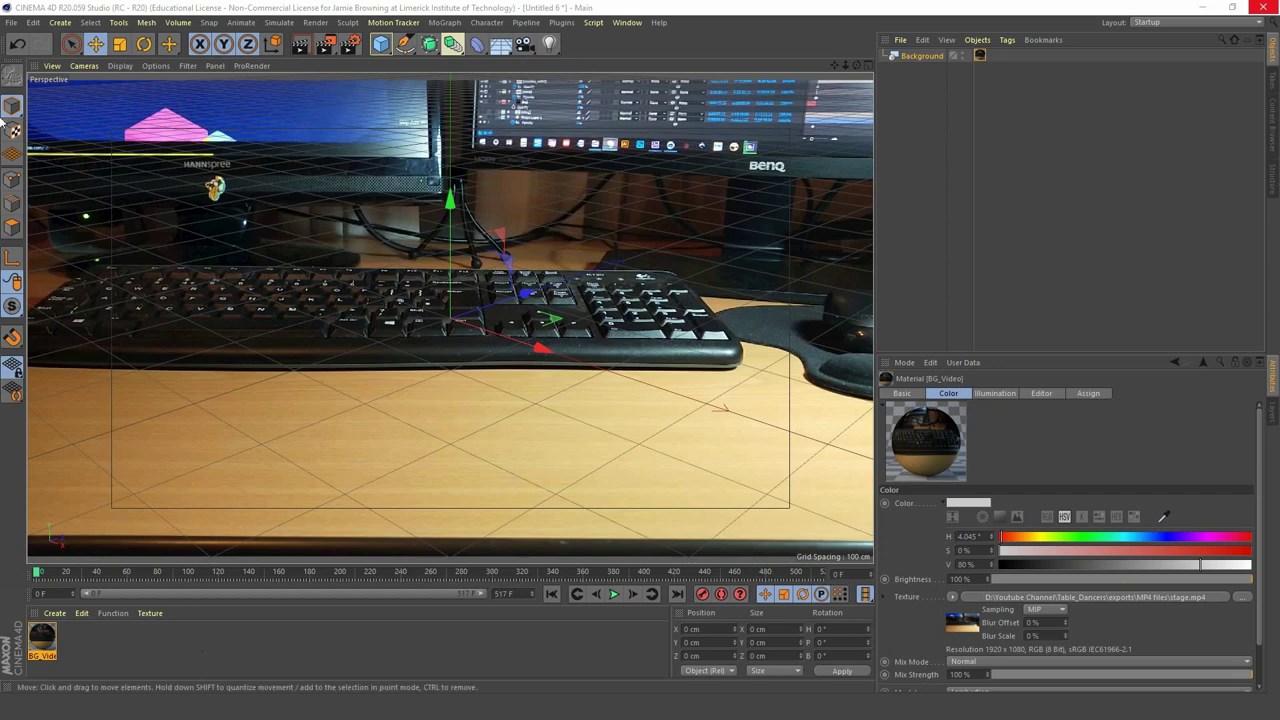
click(12, 22)
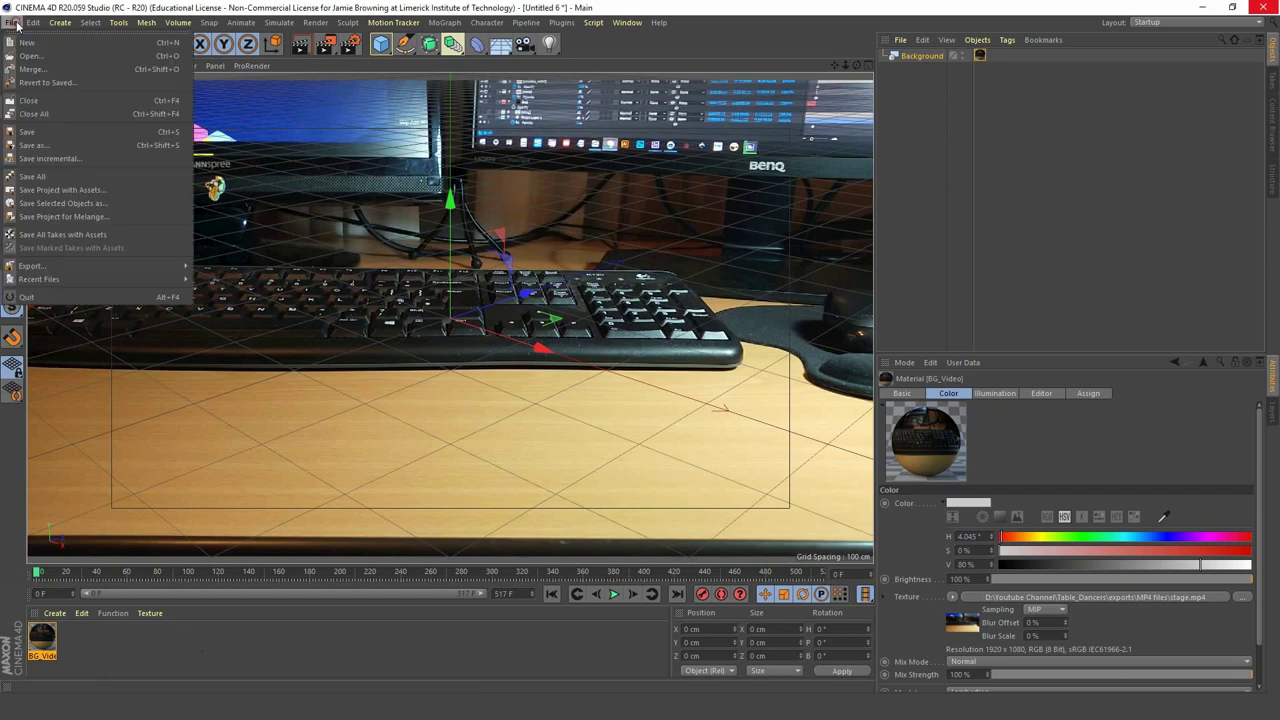
click(35, 52)
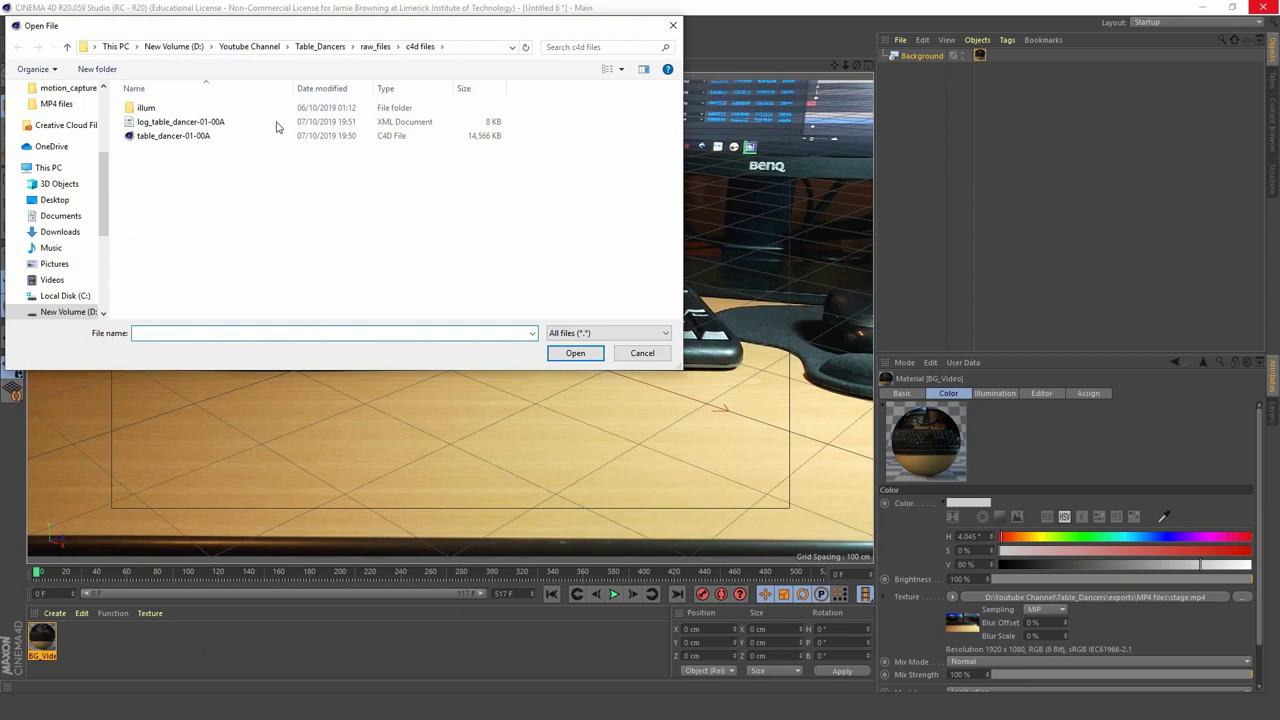
click(318, 47)
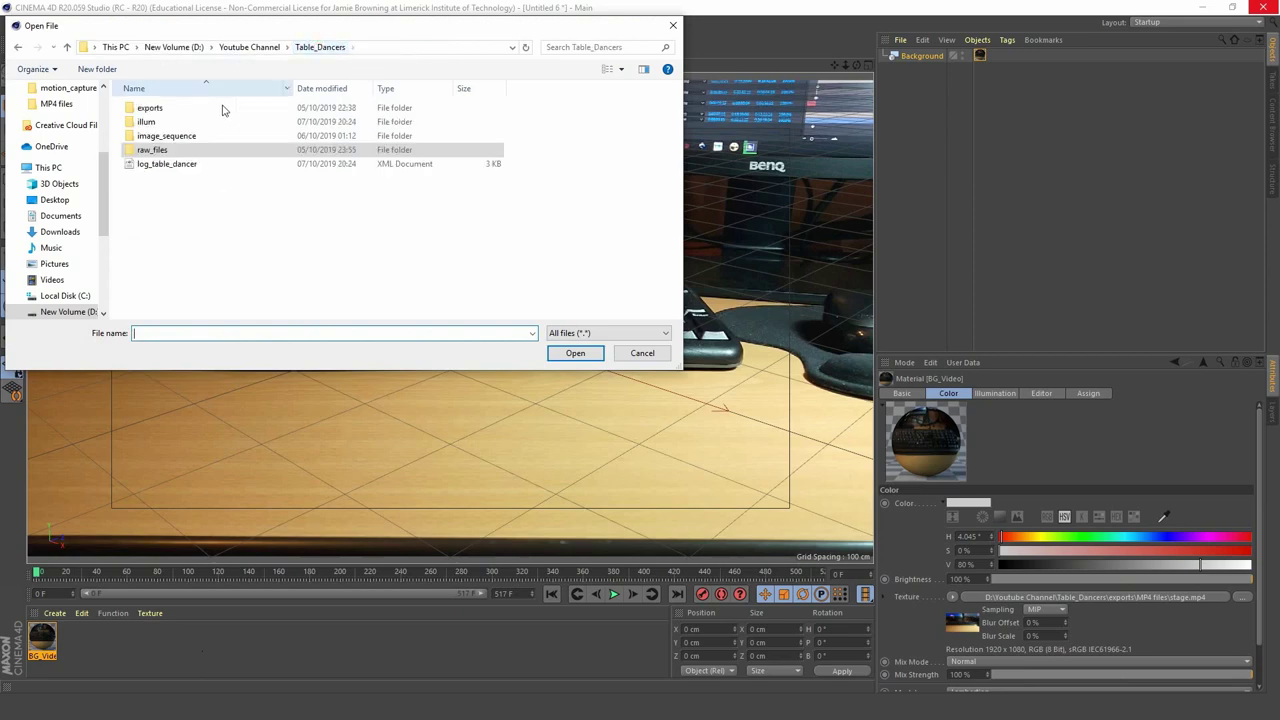
double_click(172, 110)
double_click(177, 114)
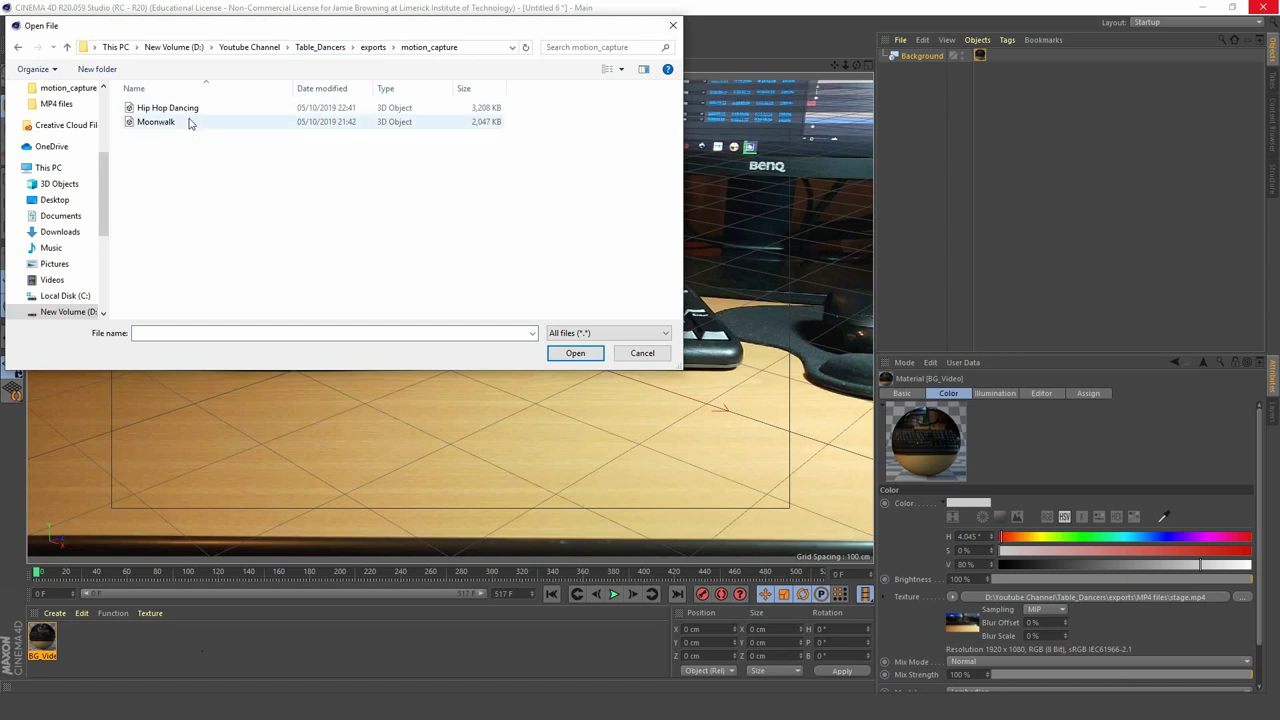
double_click(185, 110)
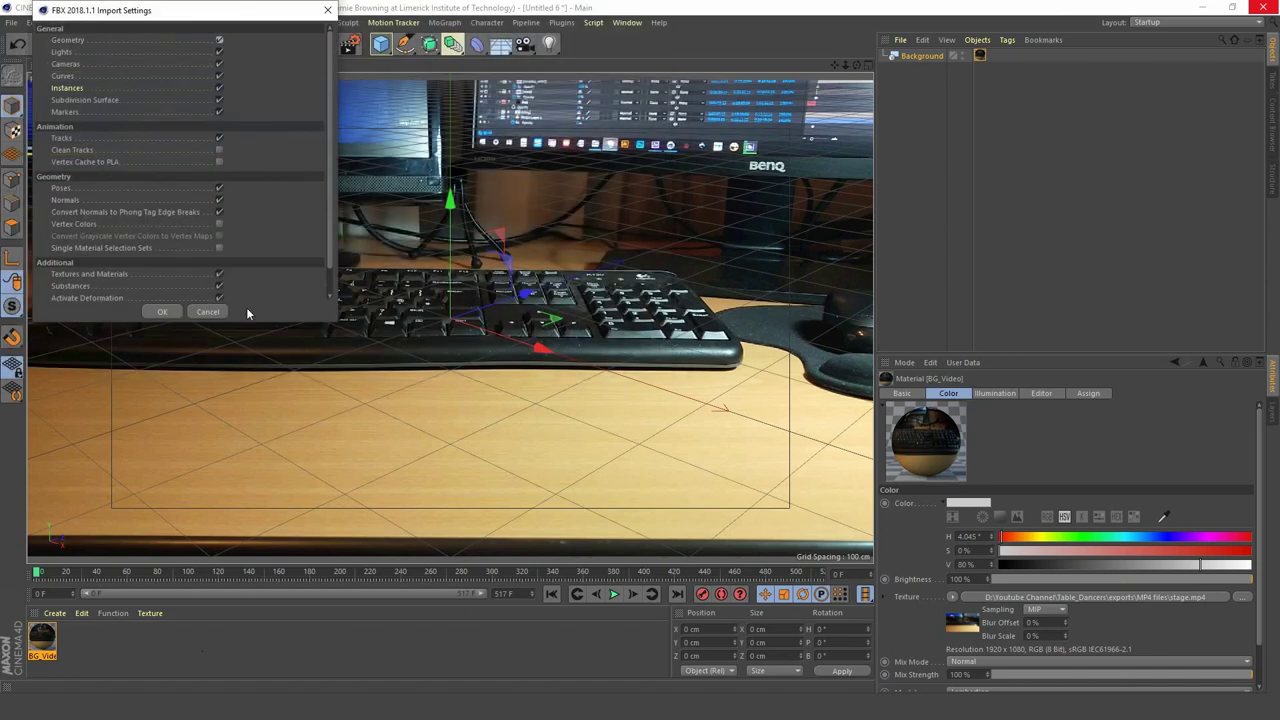
click(163, 310)
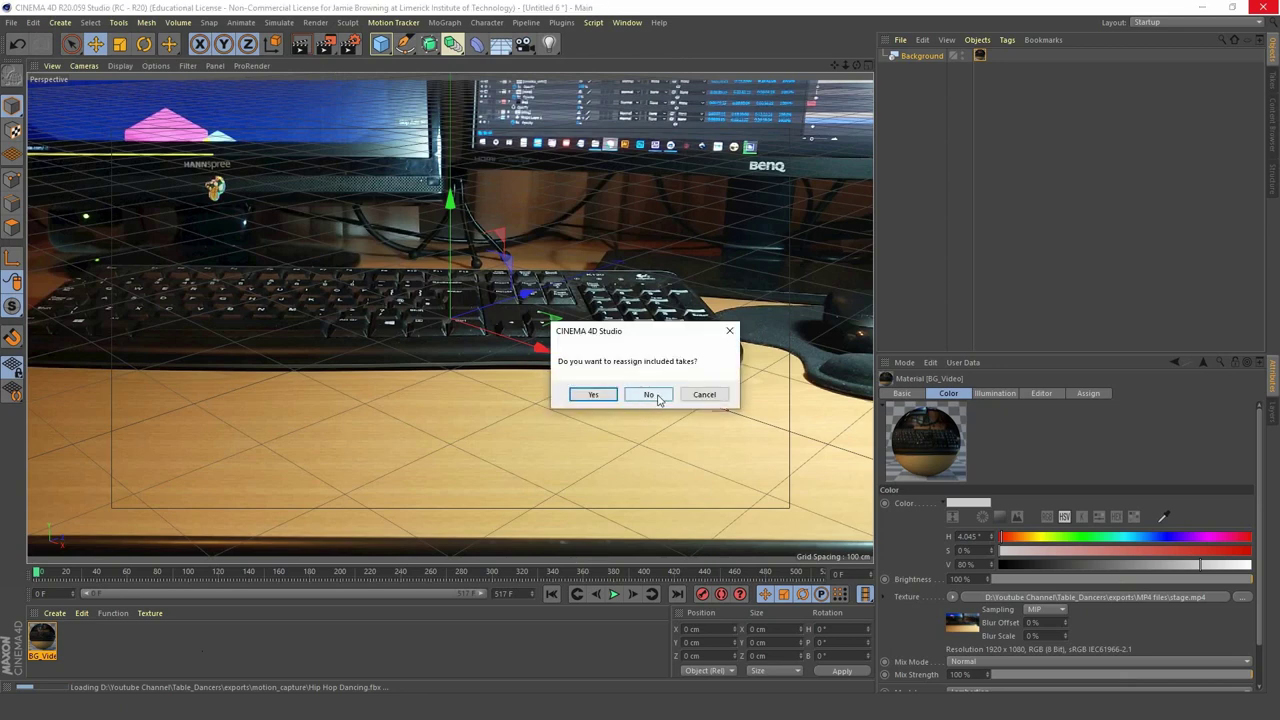
click(649, 395)
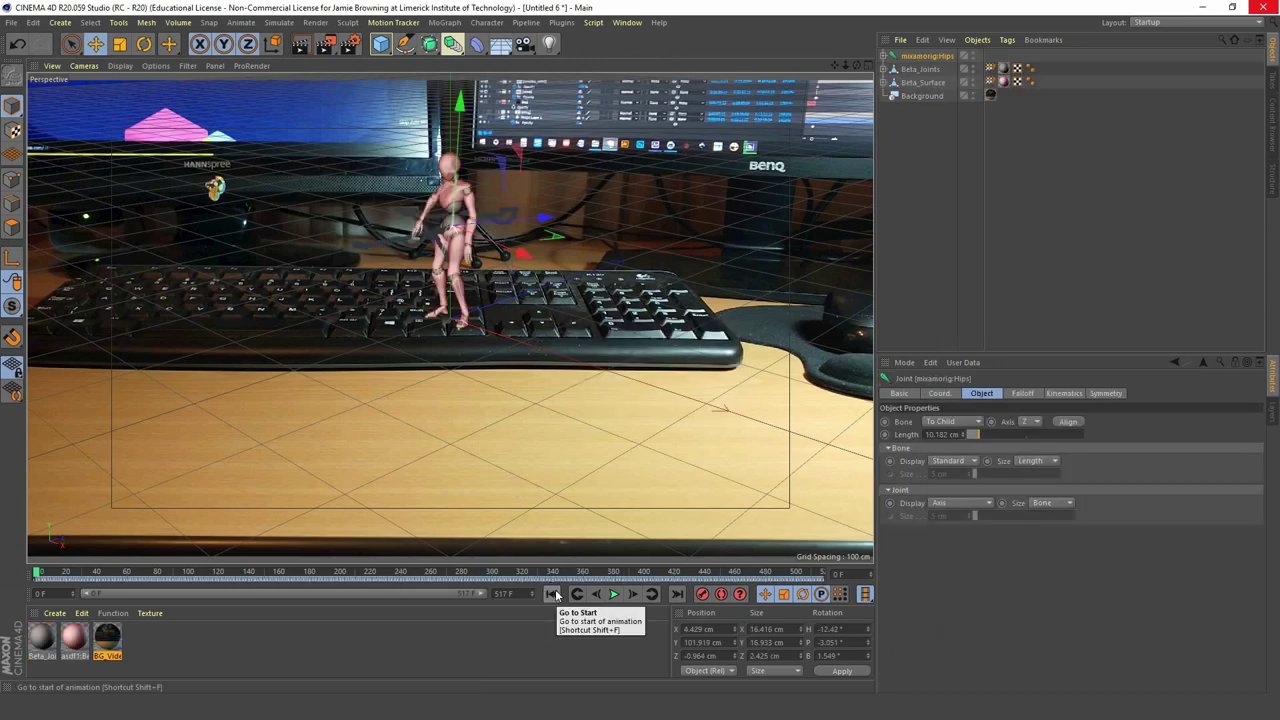
click(617, 594)
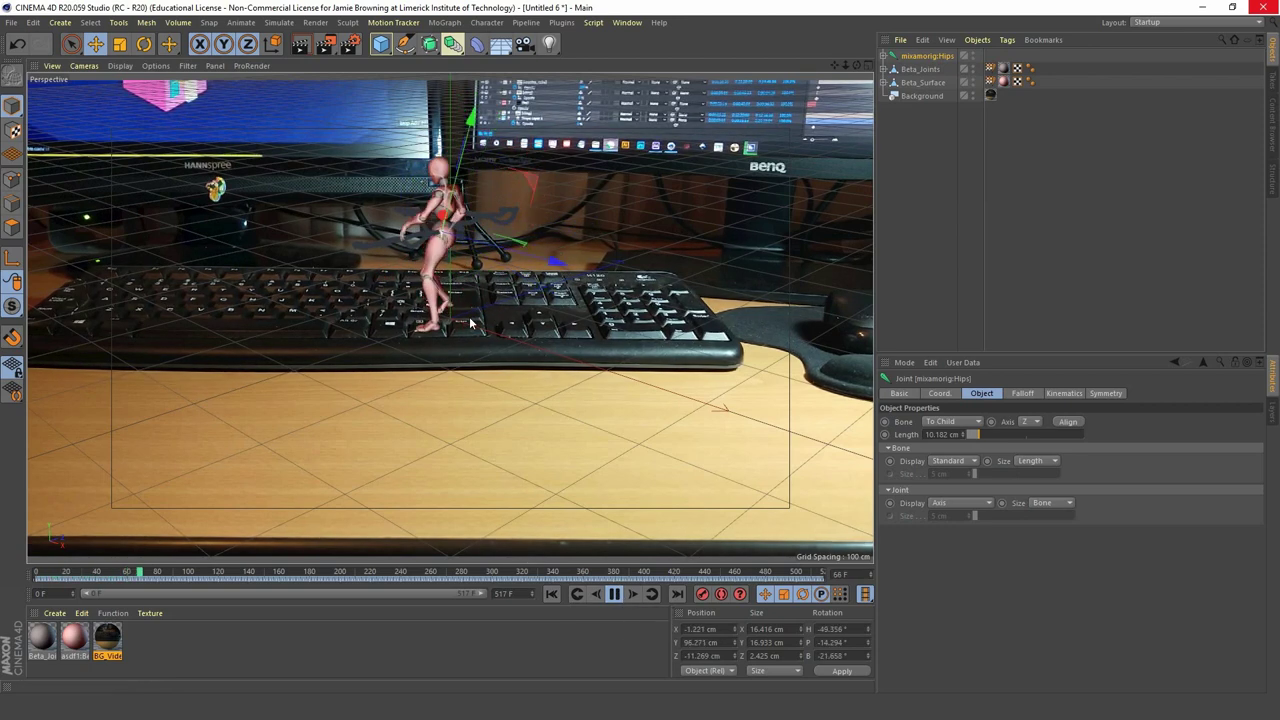
- Stop playback and reframe the perspective view so the character stands at small scale on the desk in front of the keyboard
click(616, 594)
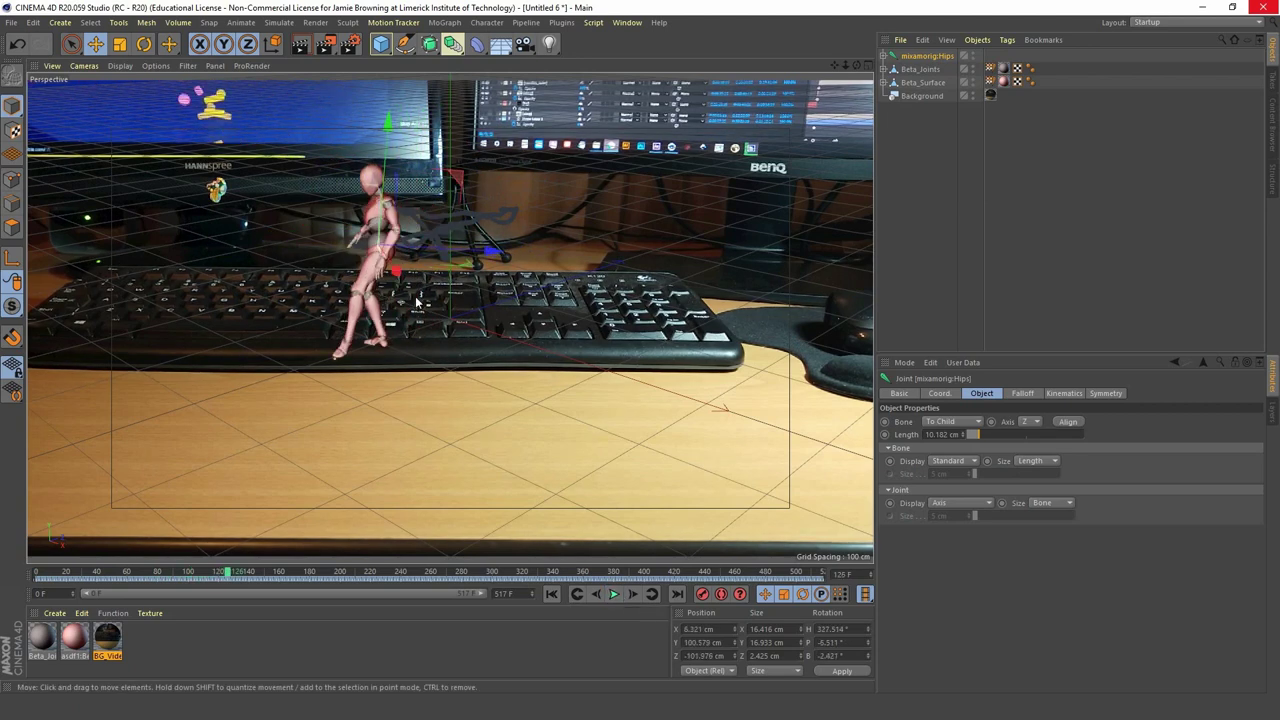
alt+middle_drag(413, 318, 486, 398)
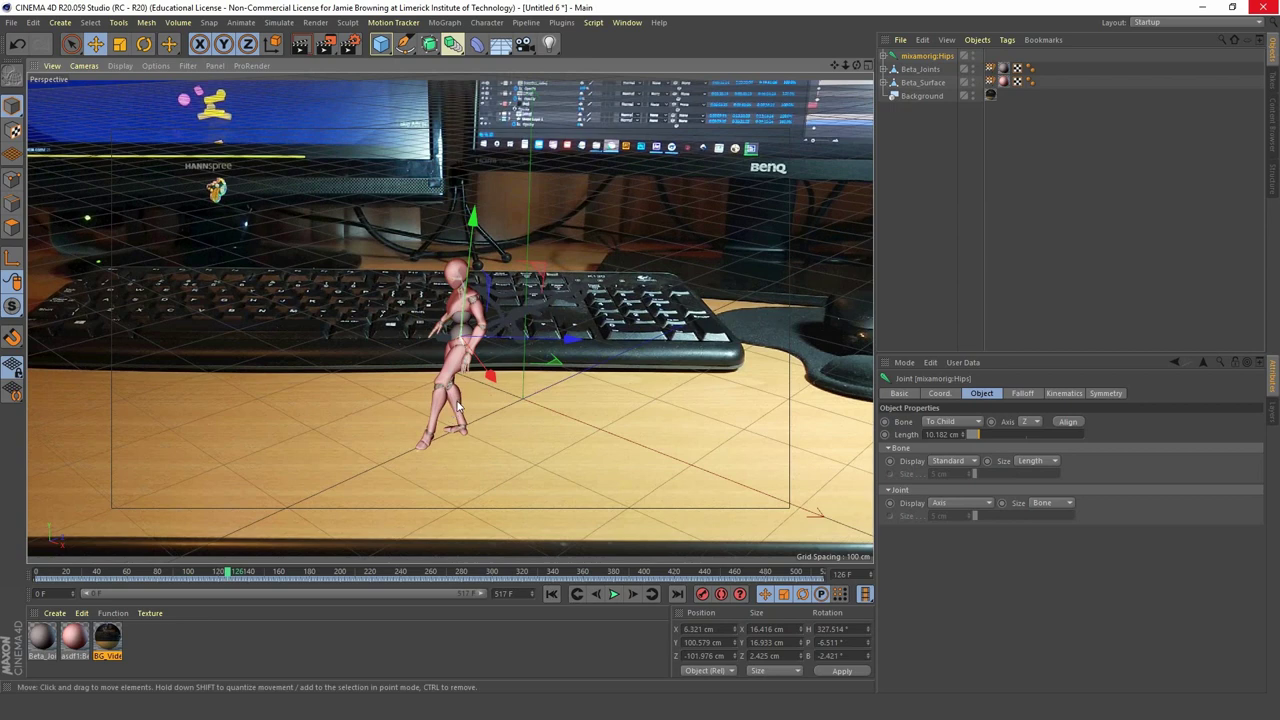
alt+middle_drag(455, 405, 424, 441)
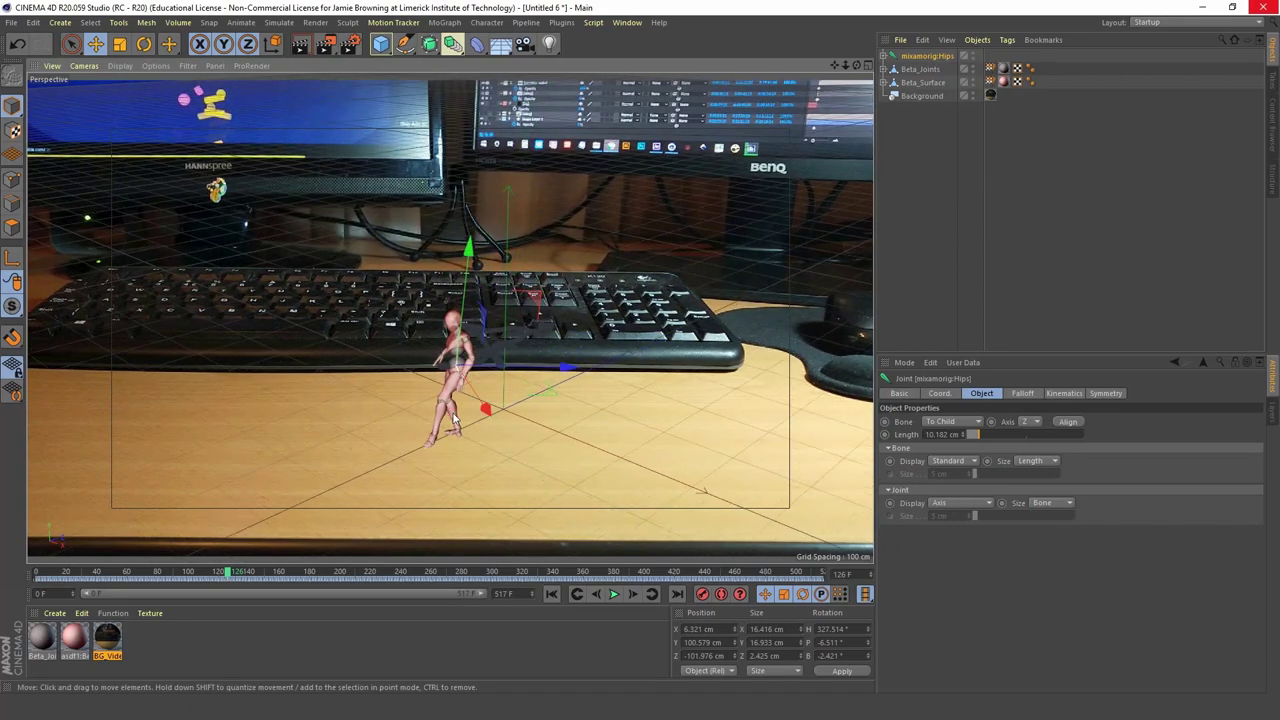
alt+drag(453, 420, 496, 446)
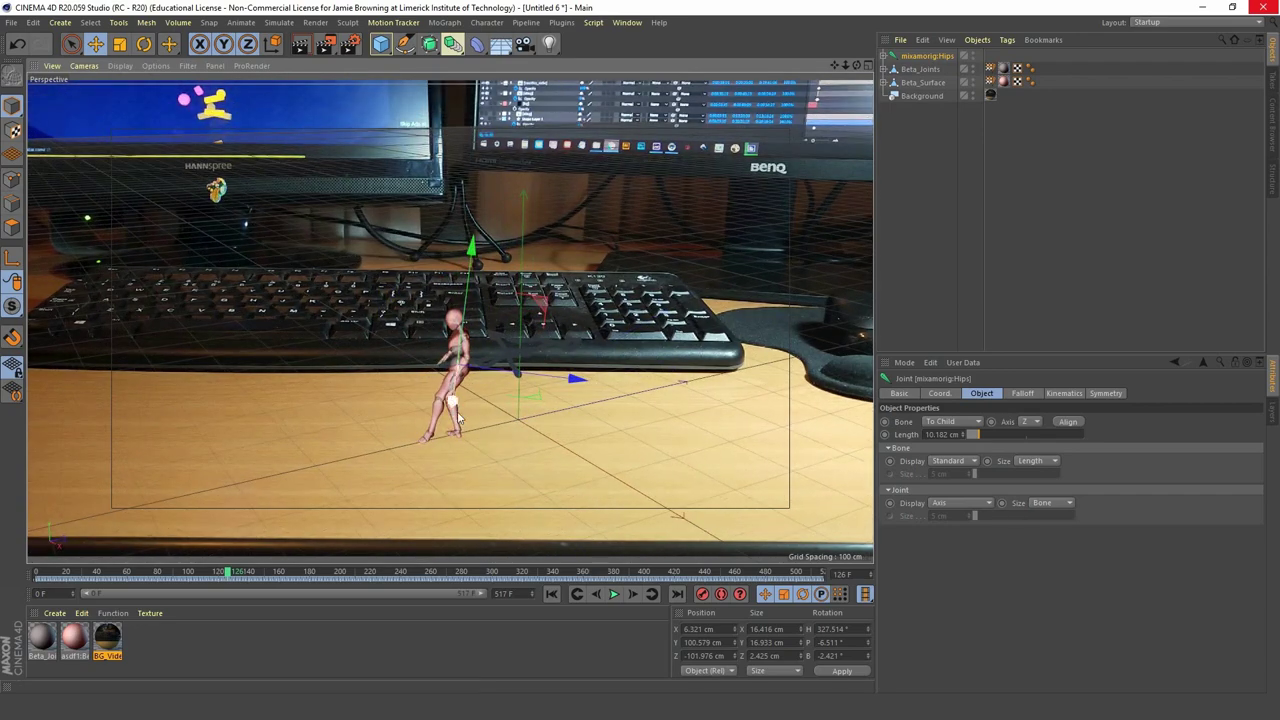
alt+middle_drag(537, 421, 501, 424)
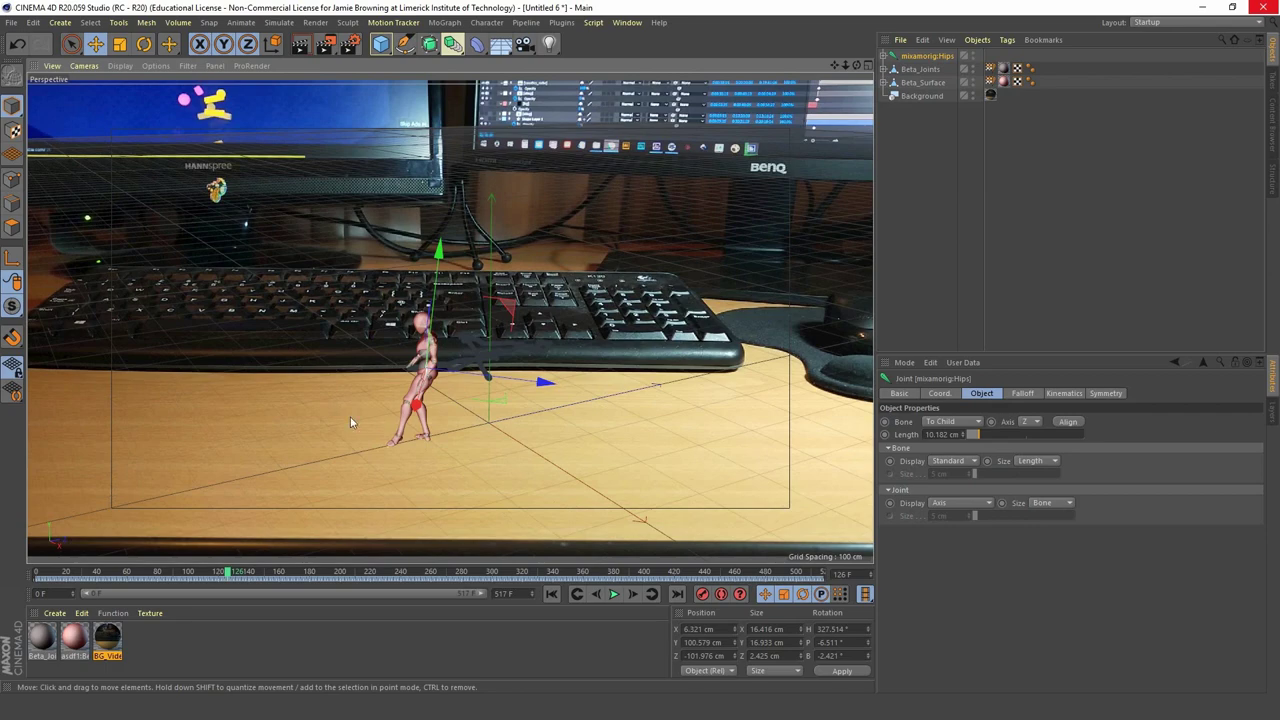
alt+drag(359, 416, 390, 417)
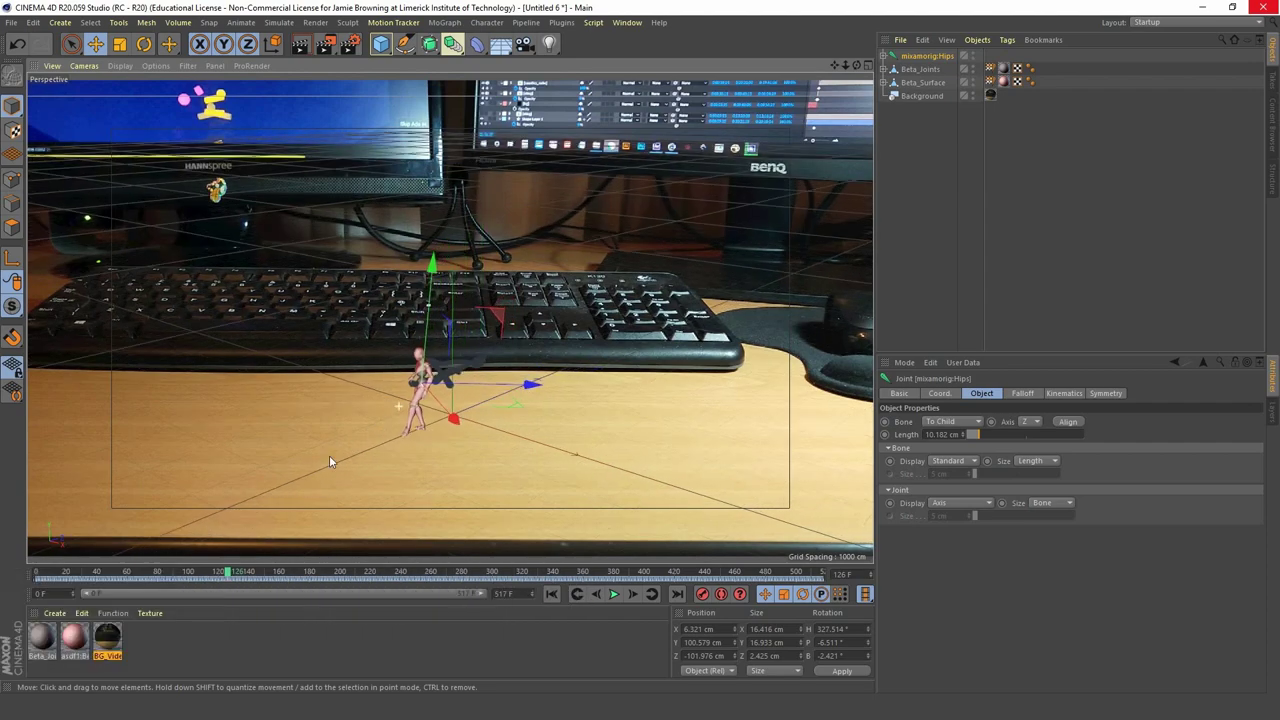
alt+right_drag(329, 455, 392, 413)
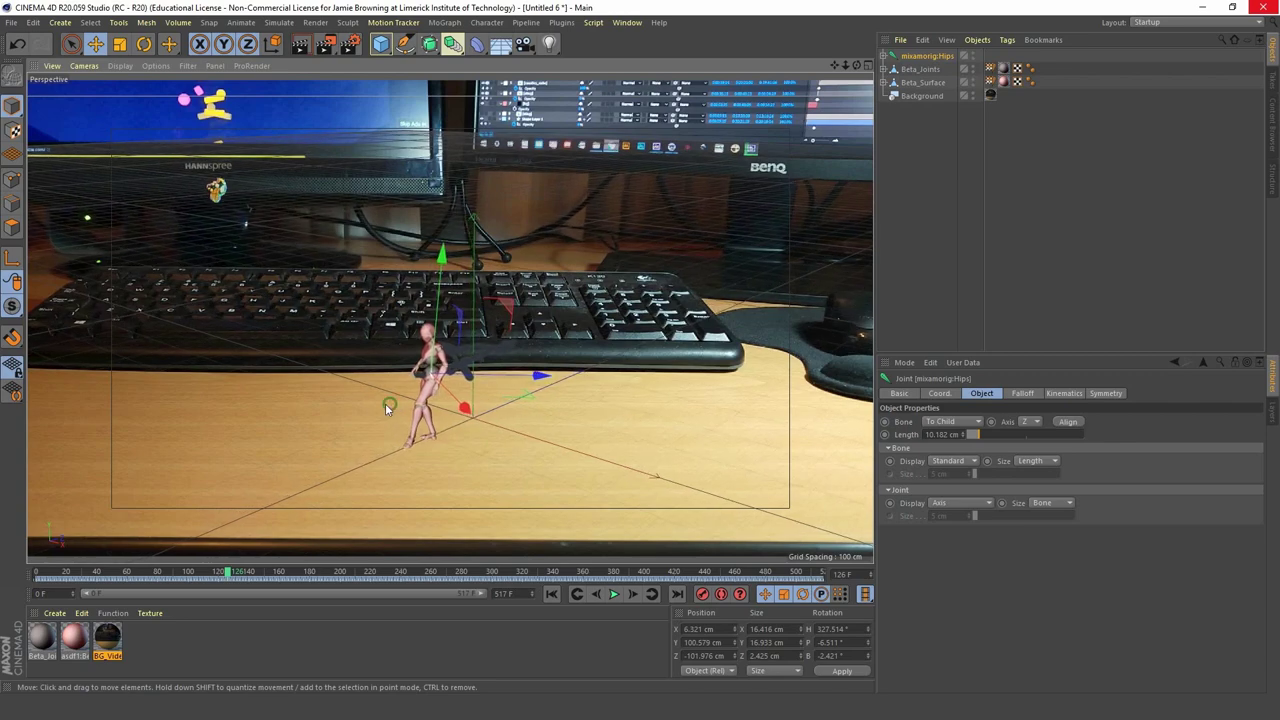
mouse_move(365, 412)
alt+mouse_down()
mouse_move(376, 421)
mouse_move(374, 410)
alt+mouse_up()
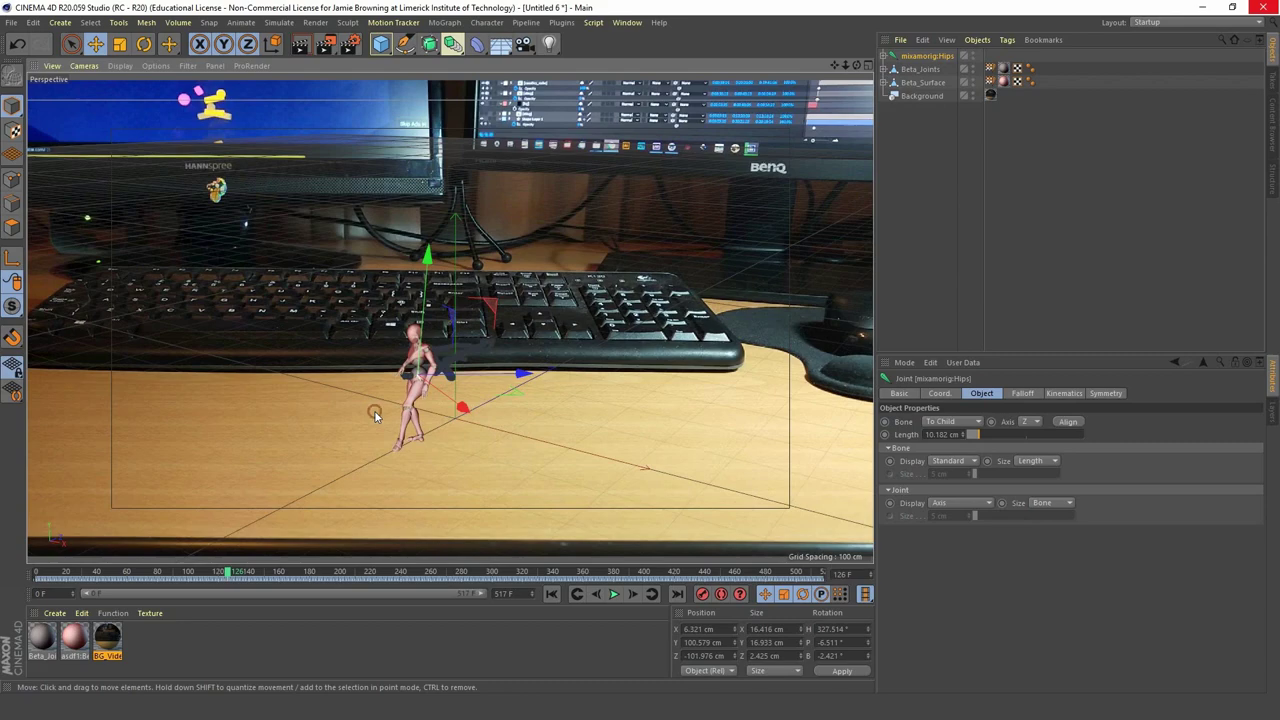
alt+right_drag(374, 412, 291, 462)
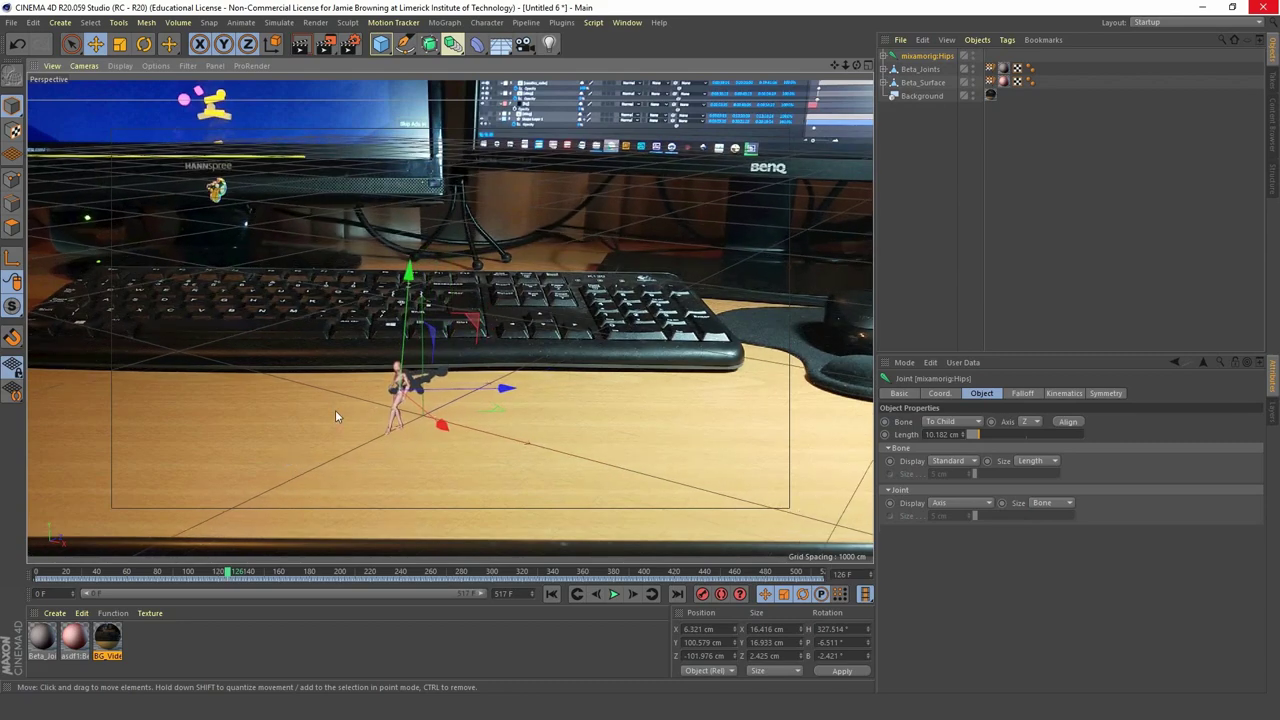
alt+right_drag(366, 423, 448, 357)
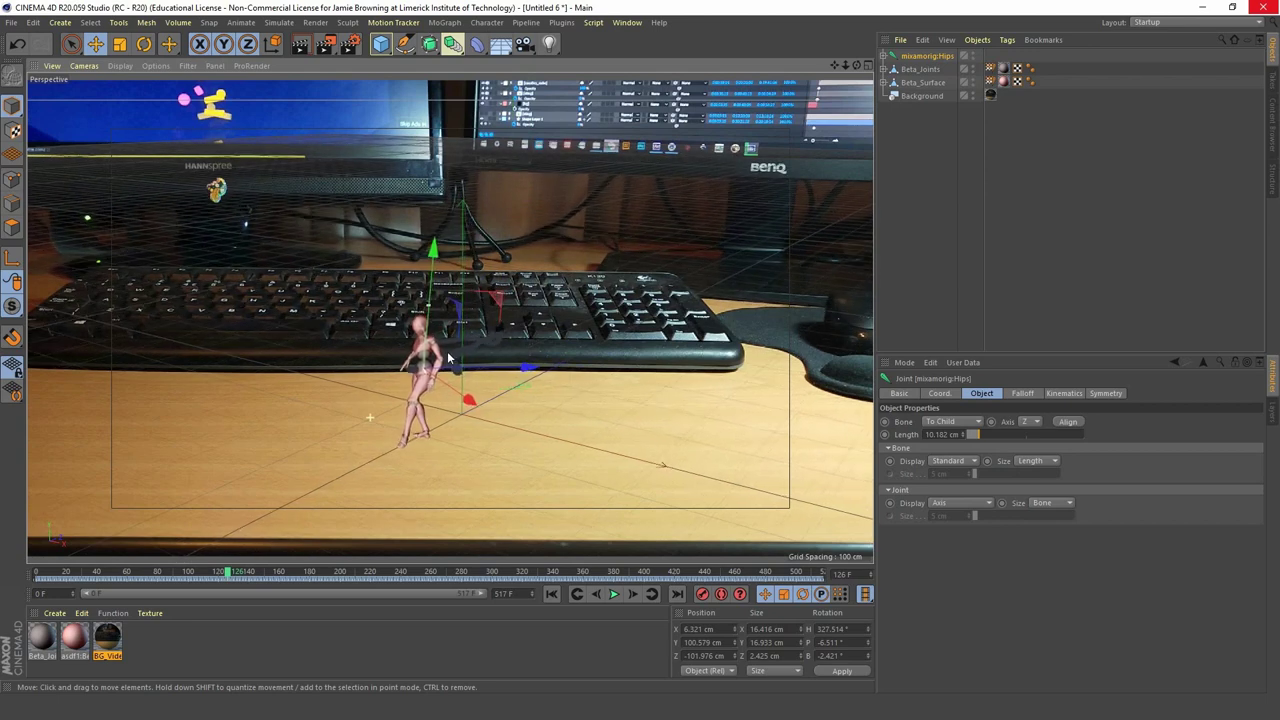
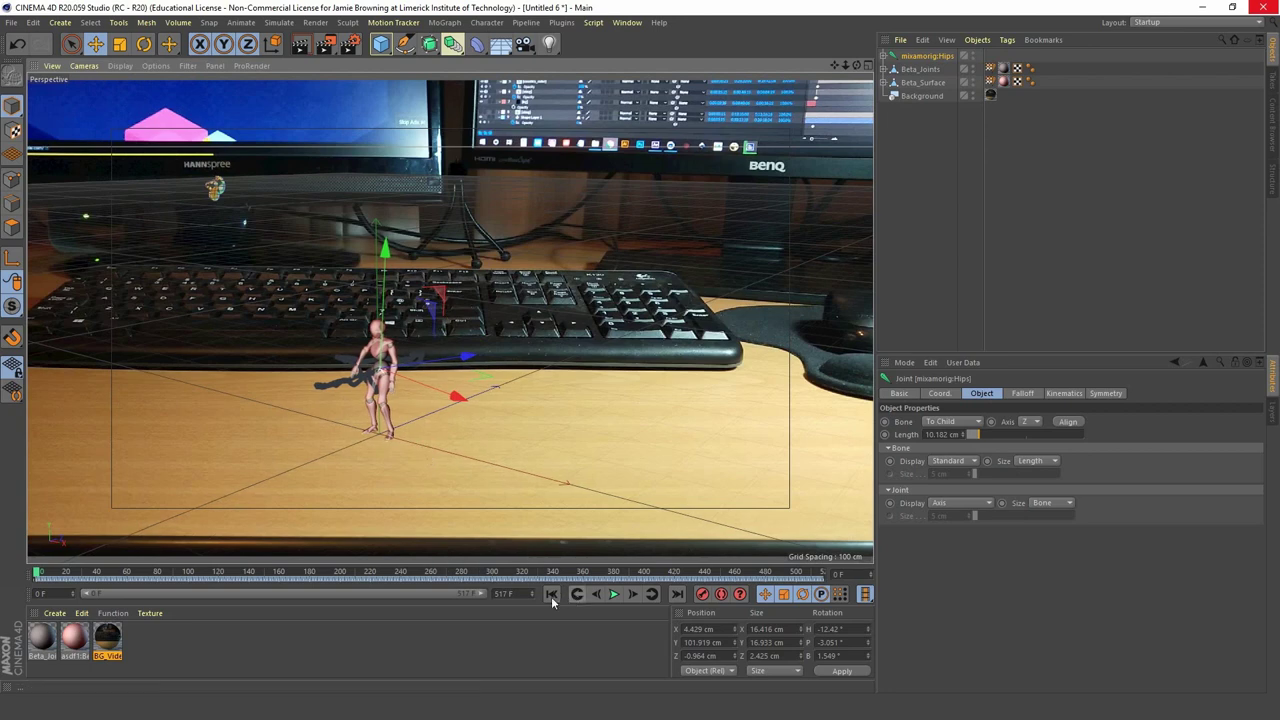
- Scrub the animation to frame 294 and inspect the mixamorig:Hips keyframes in the Timeline window up to frame 517
drag(37, 576, 485, 572)
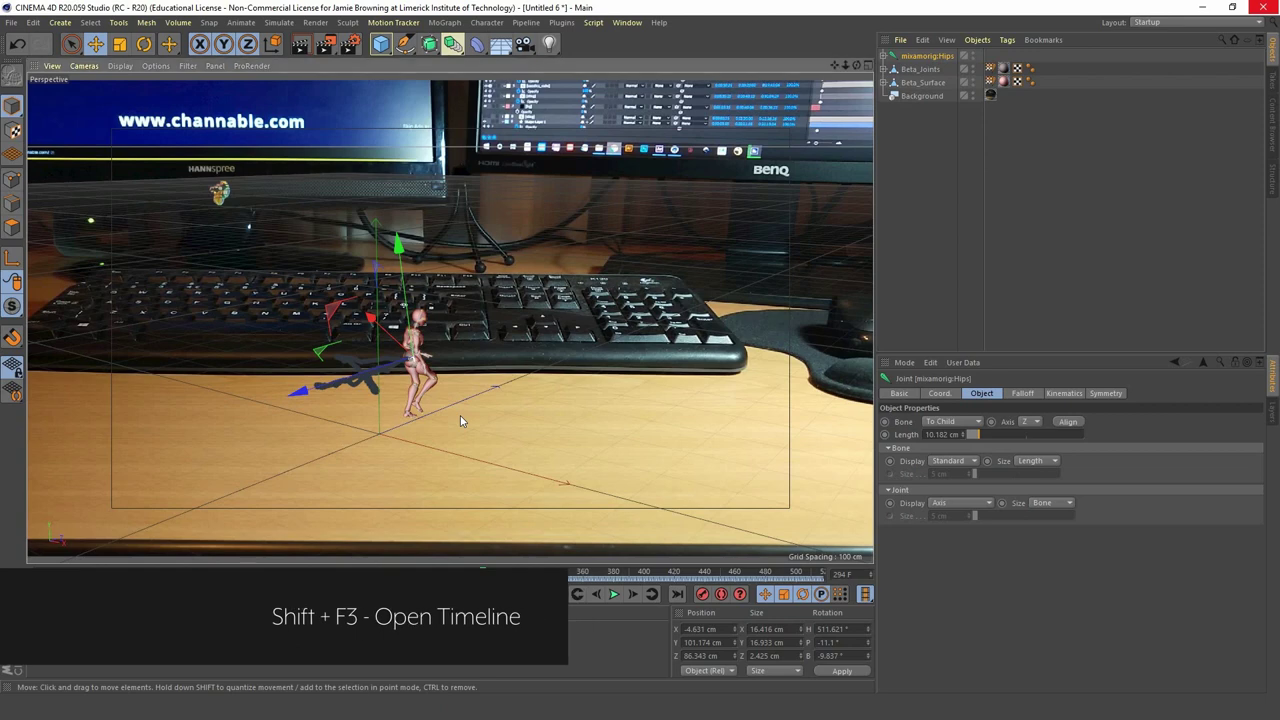
key(shift+F3)
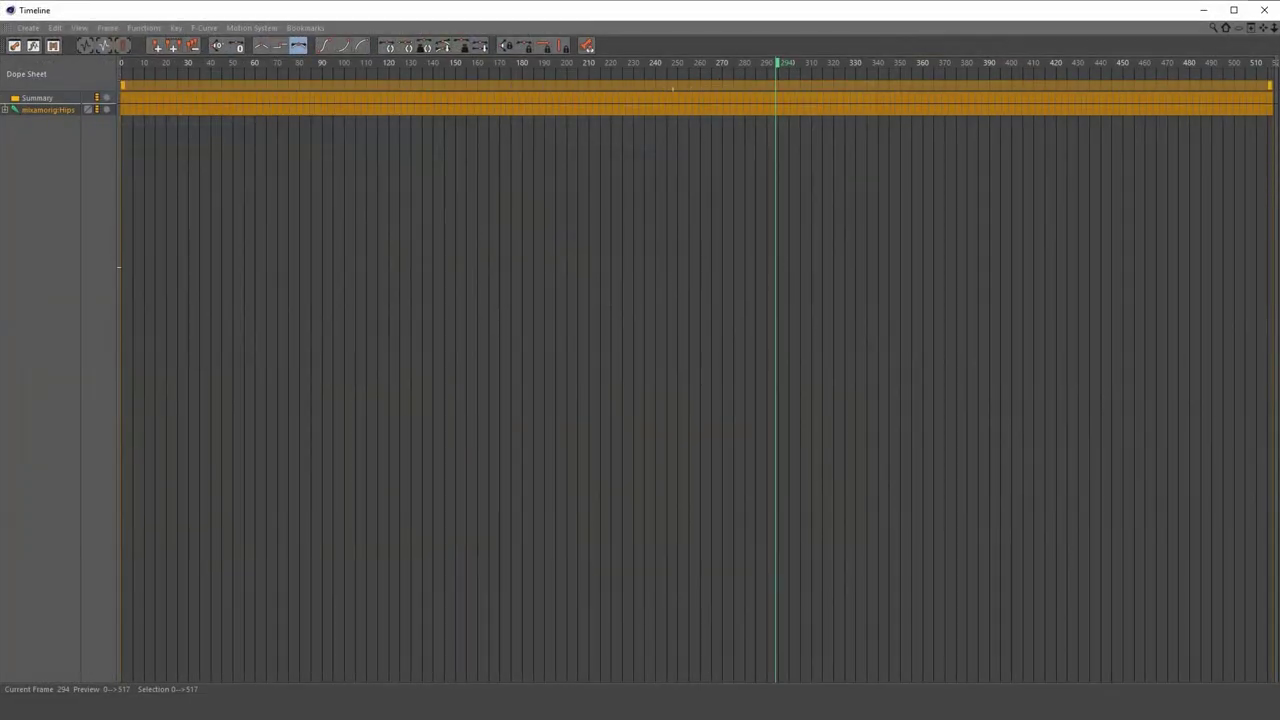
scroll(673, 272, down, 5)
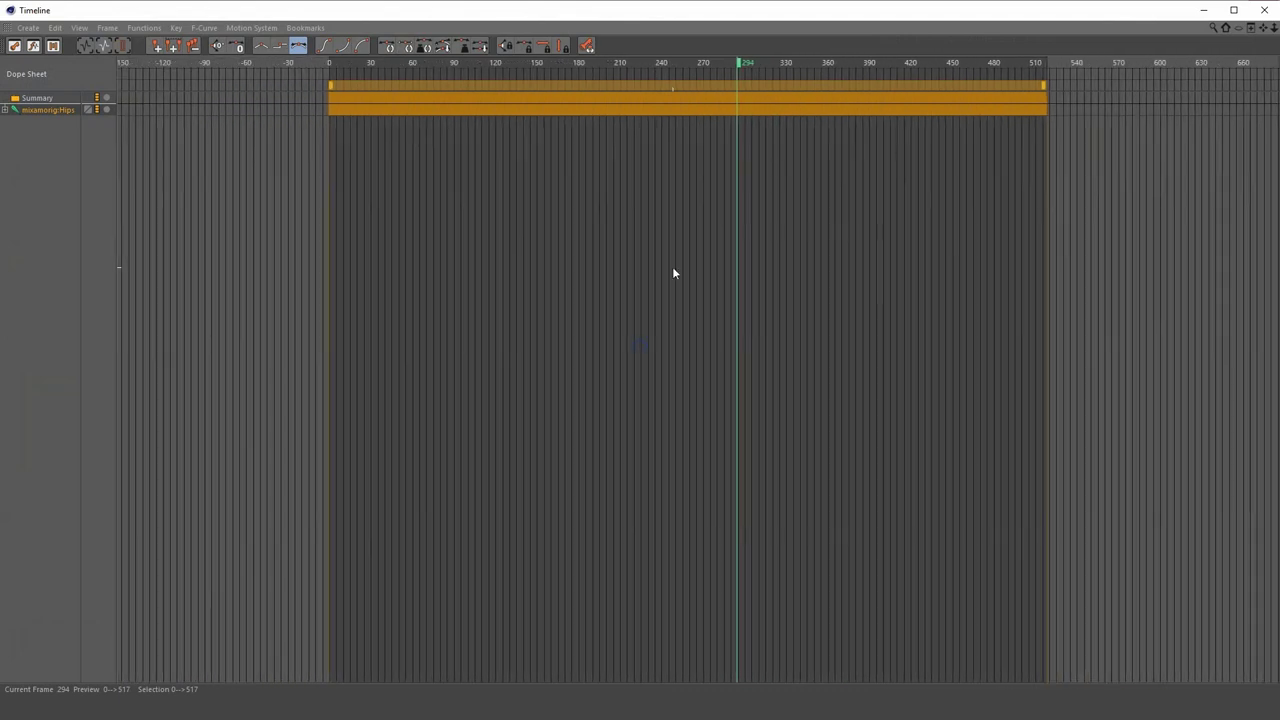
click(36, 110)
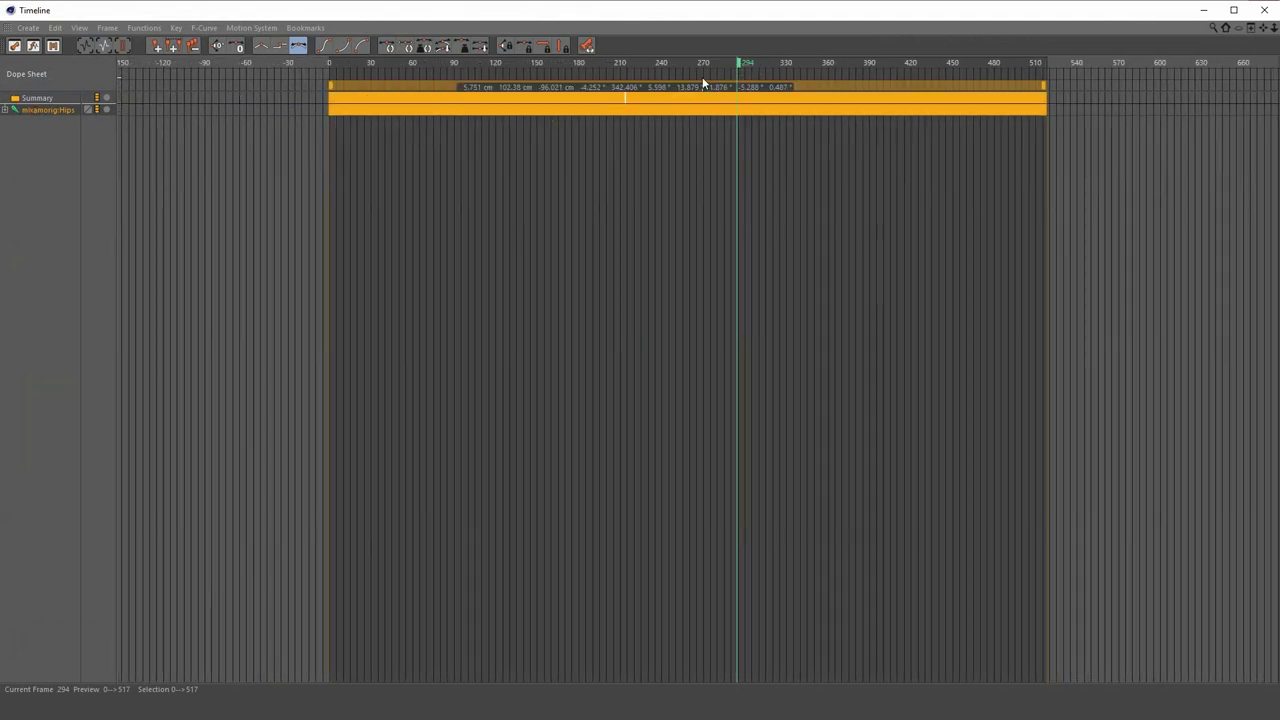
drag(758, 62, 1050, 67)
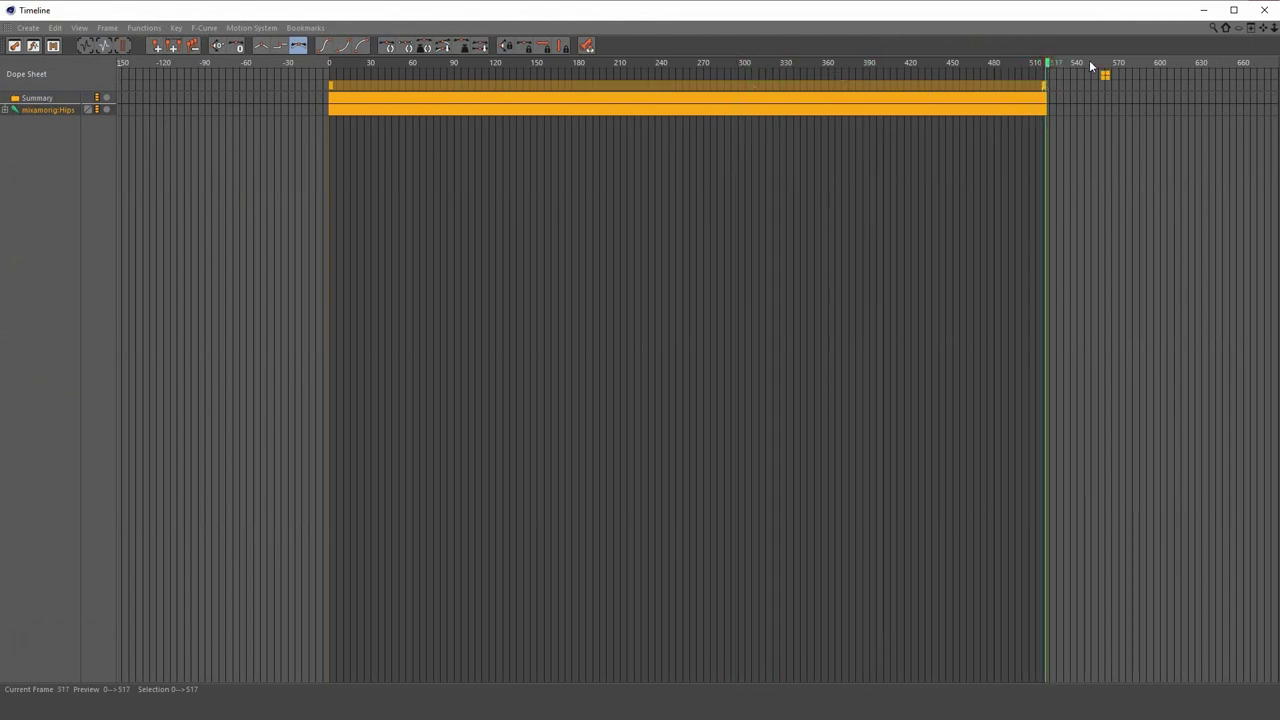
click(1263, 10)
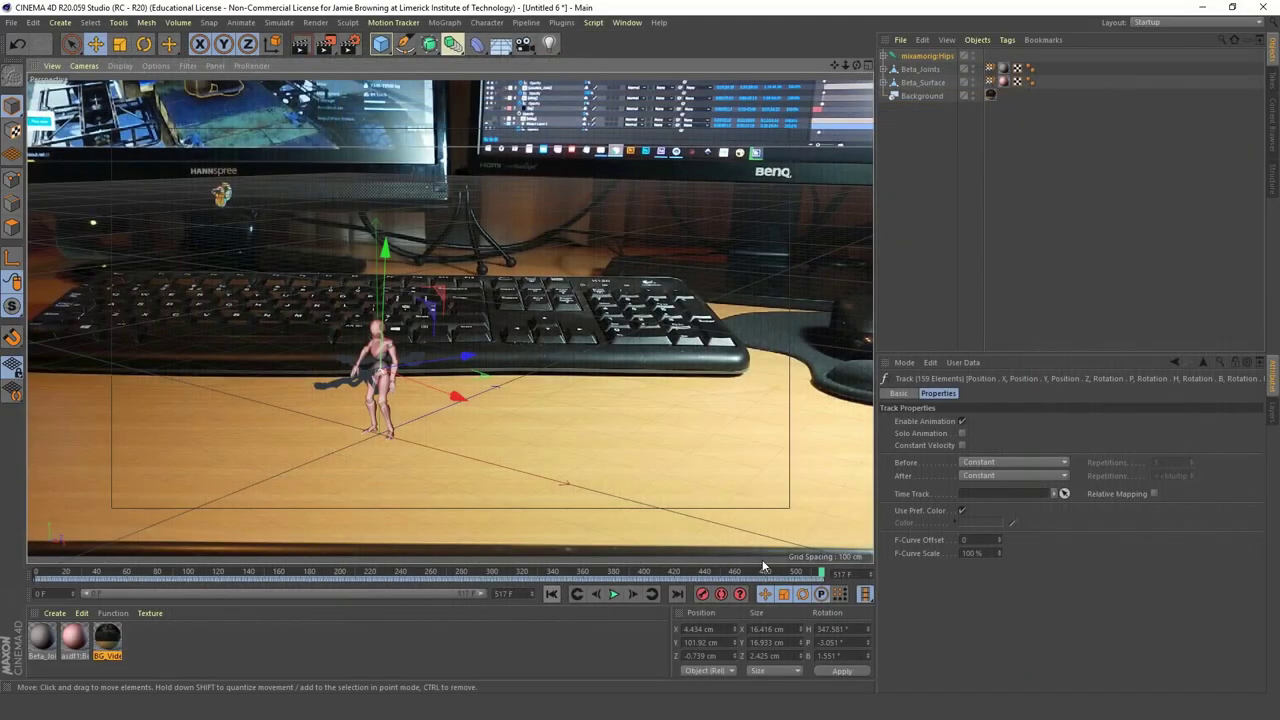
- Fine-tune the character's framing on the desk at frame 270 and check it by playing the animation to frame 288
drag(822, 574, 446, 572)
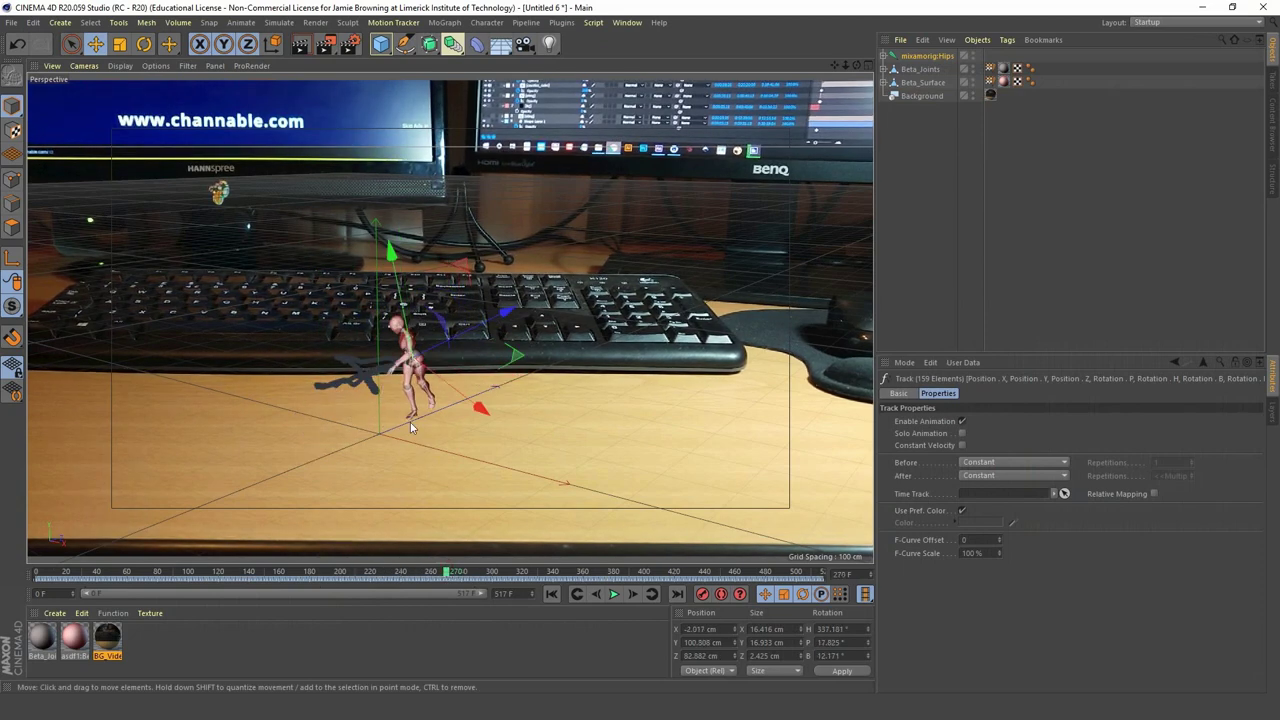
mouse_move(410, 427)
alt+middle_down()
mouse_move(439, 409)
mouse_move(417, 420)
alt+middle_up()
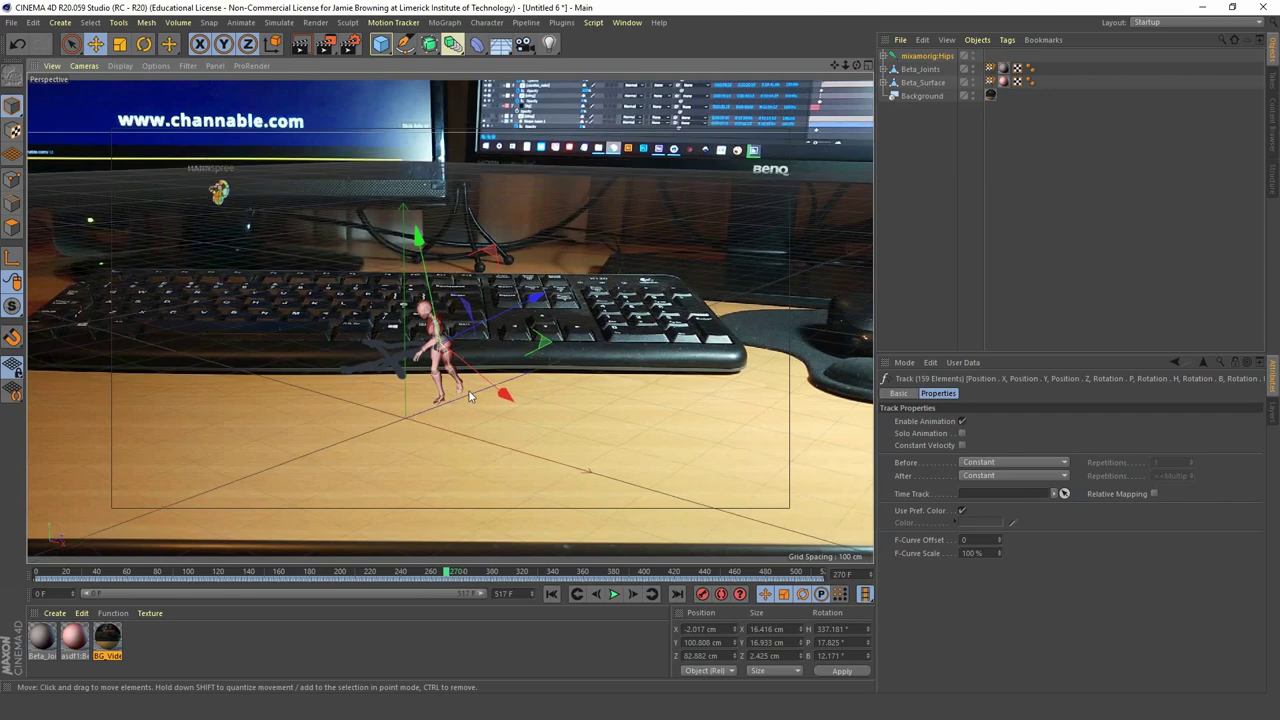
alt+middle_drag(444, 412, 447, 418)
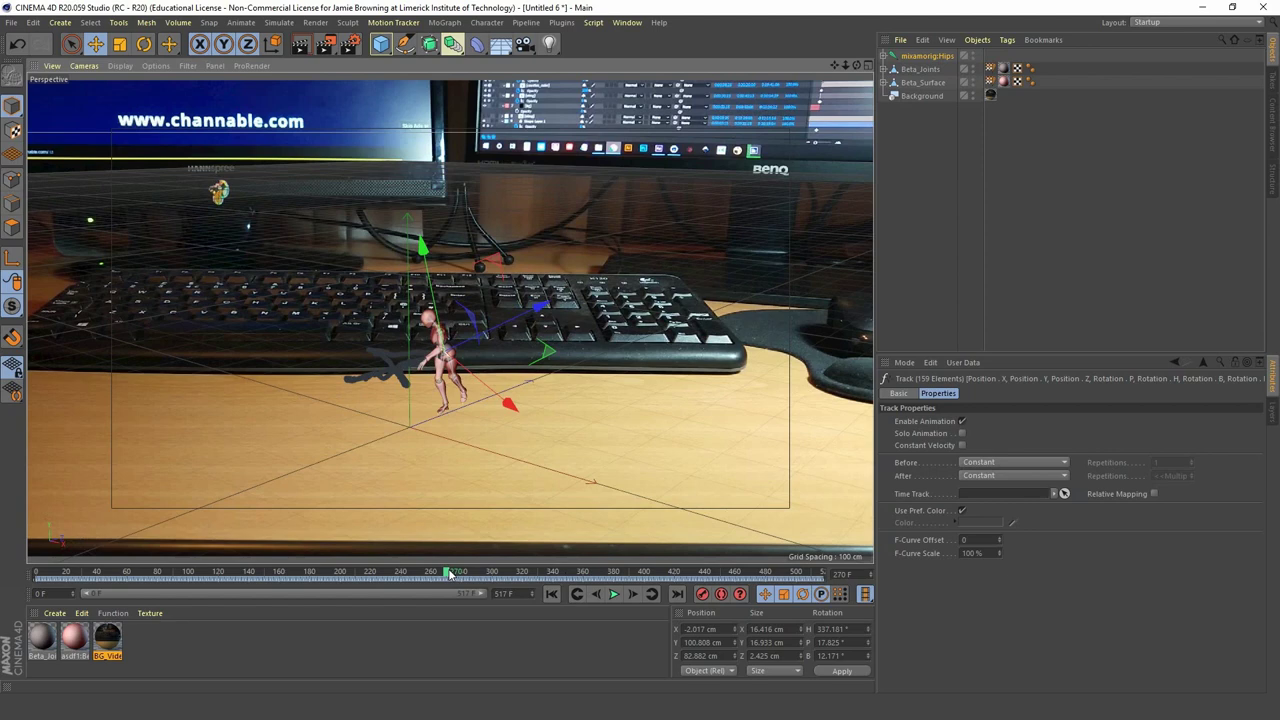
click(614, 594)
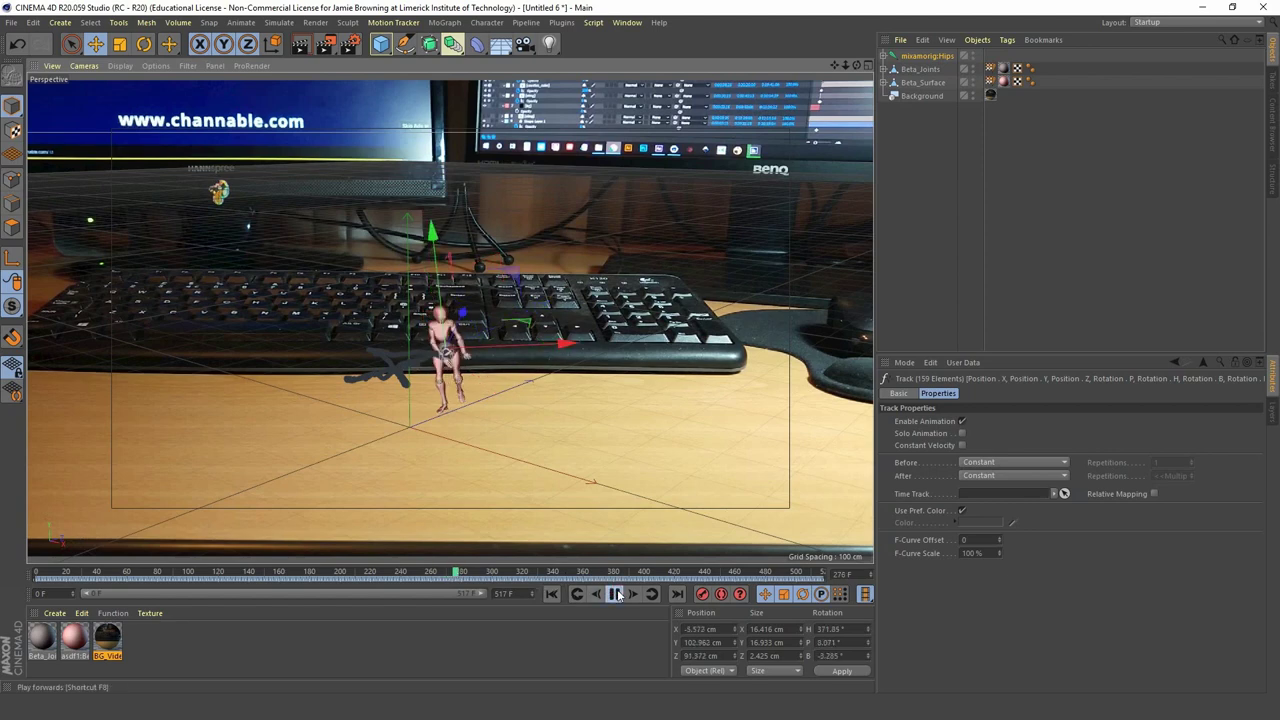
click(614, 594)
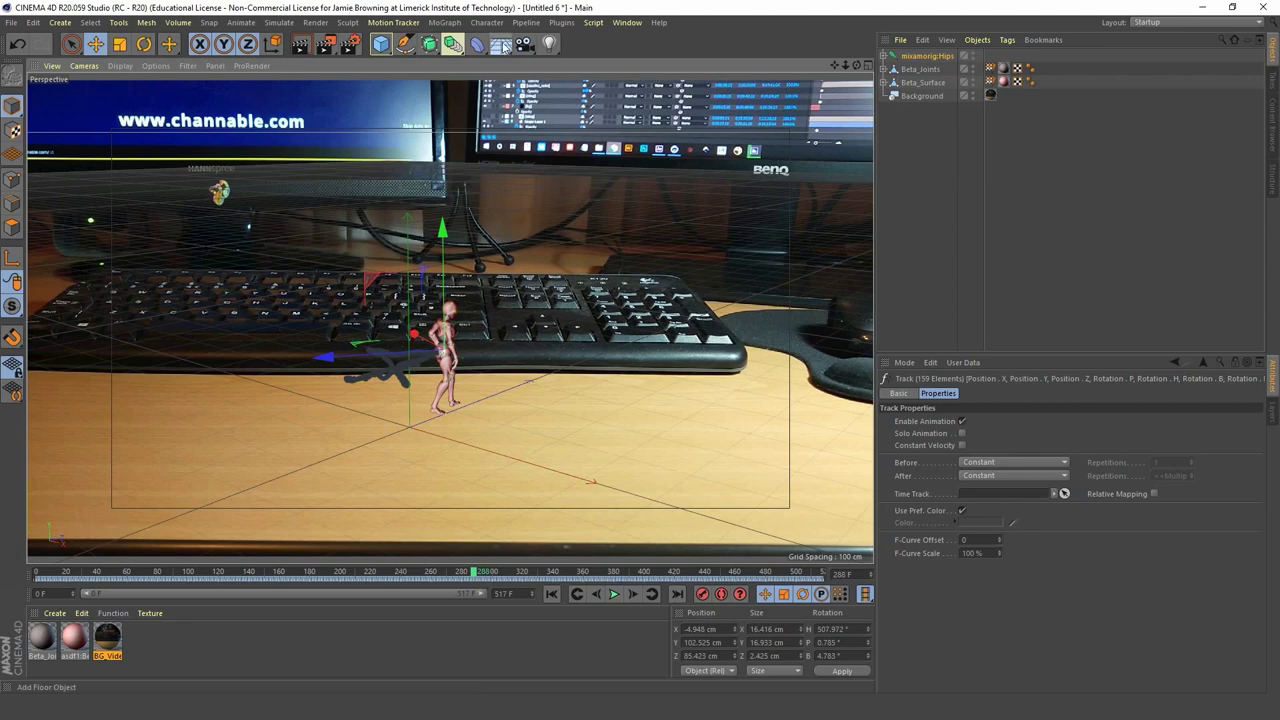
- Add a Floor object with a copy of the Background's BG_Video texture tag and render the view
click(501, 47)
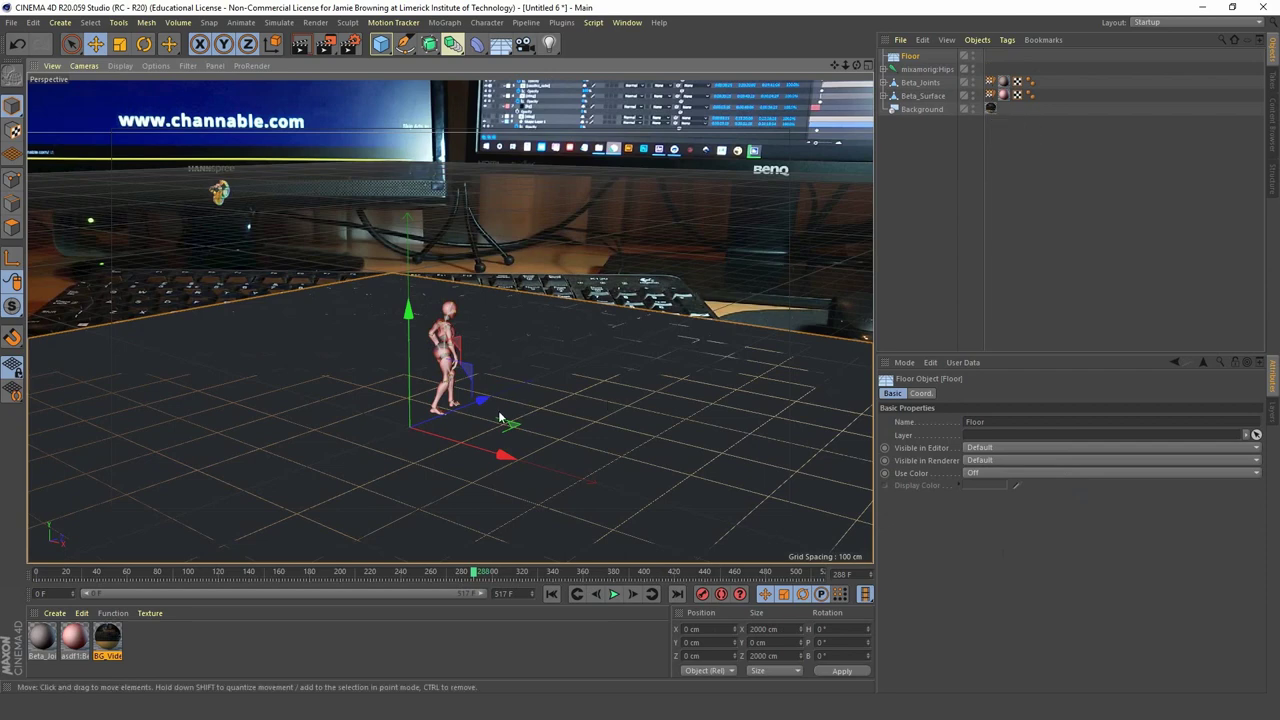
click(990, 109)
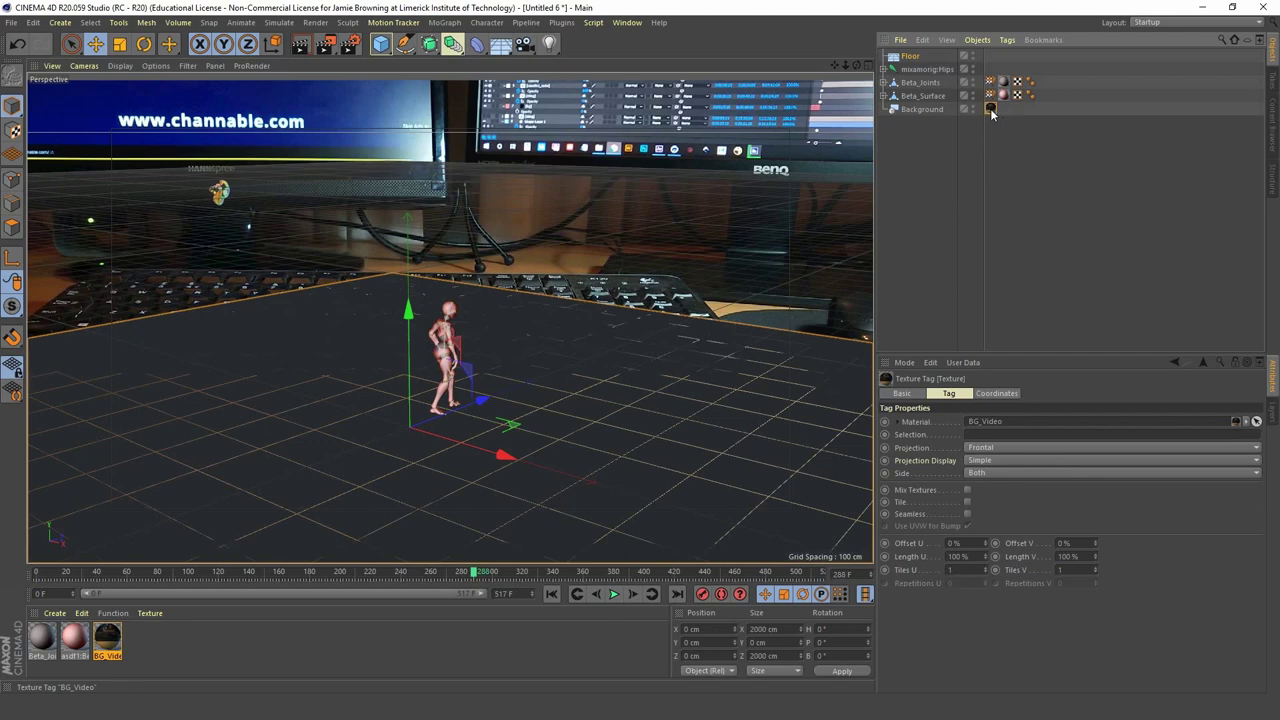
drag(991, 113, 990, 56)
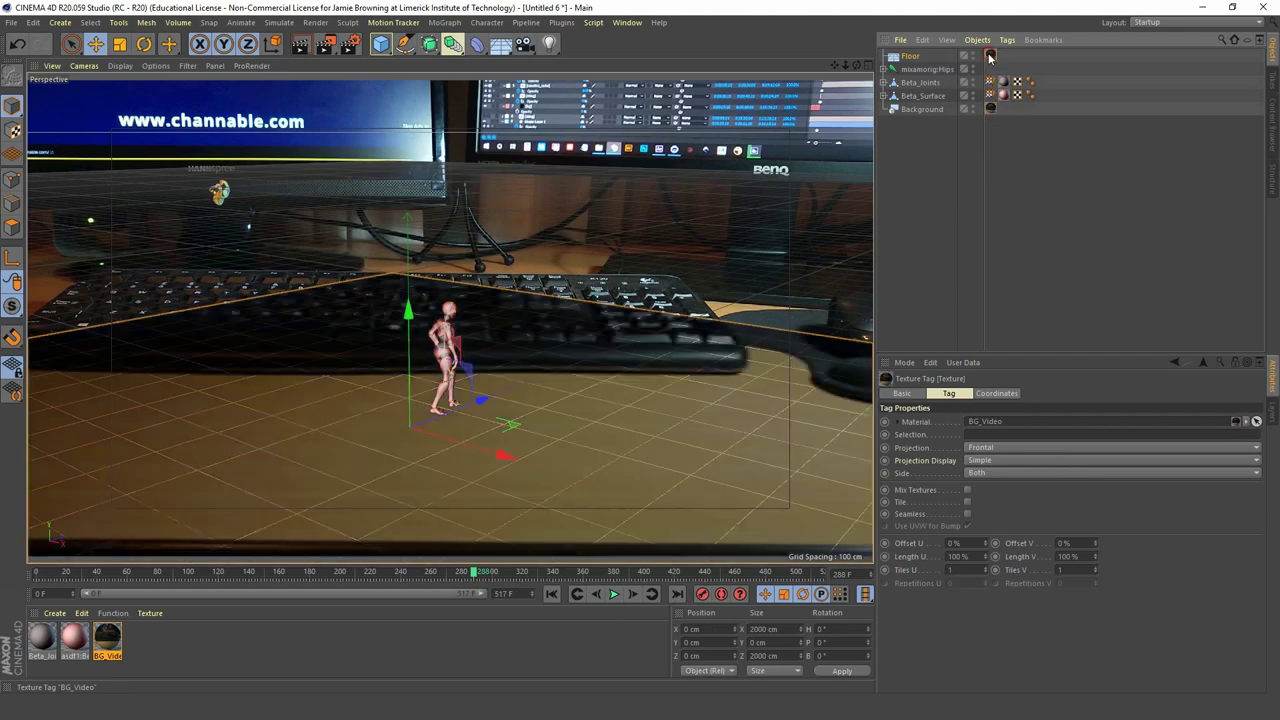
click(297, 46)
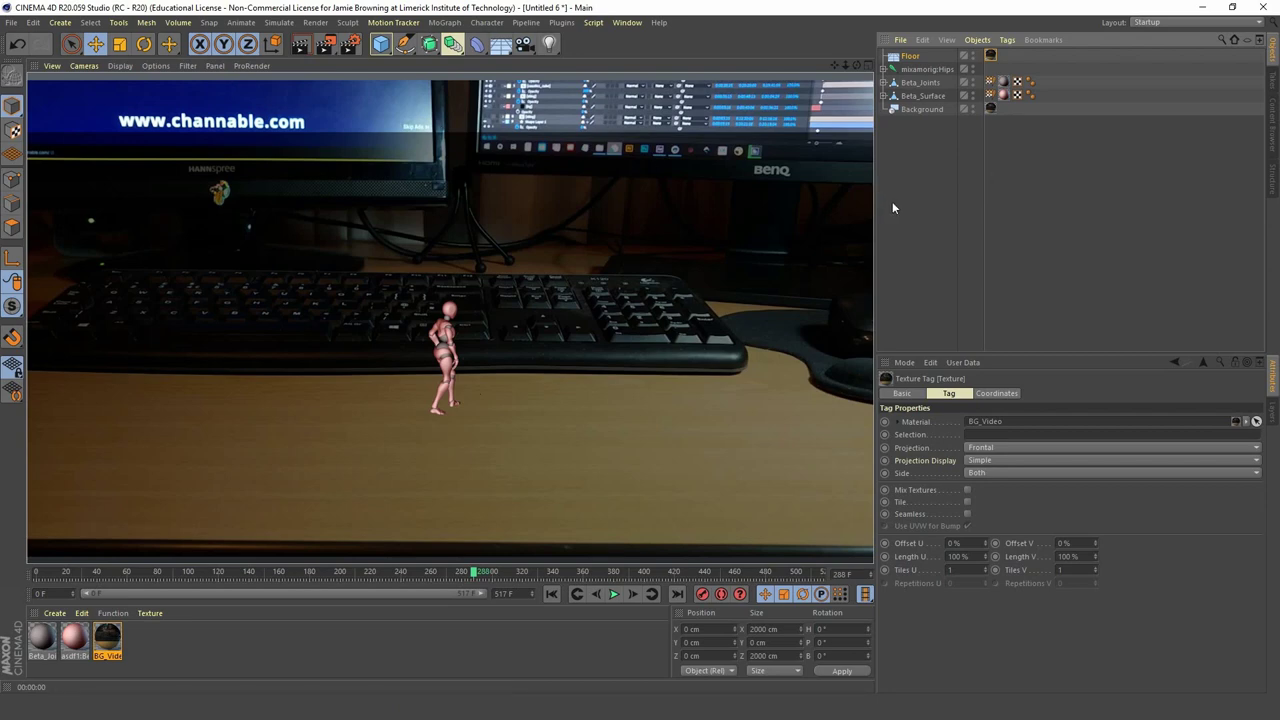
- Add a Compositing tag to the Floor with Compositing Background enabled and render the view again
click(909, 57)
right_click(909, 57)
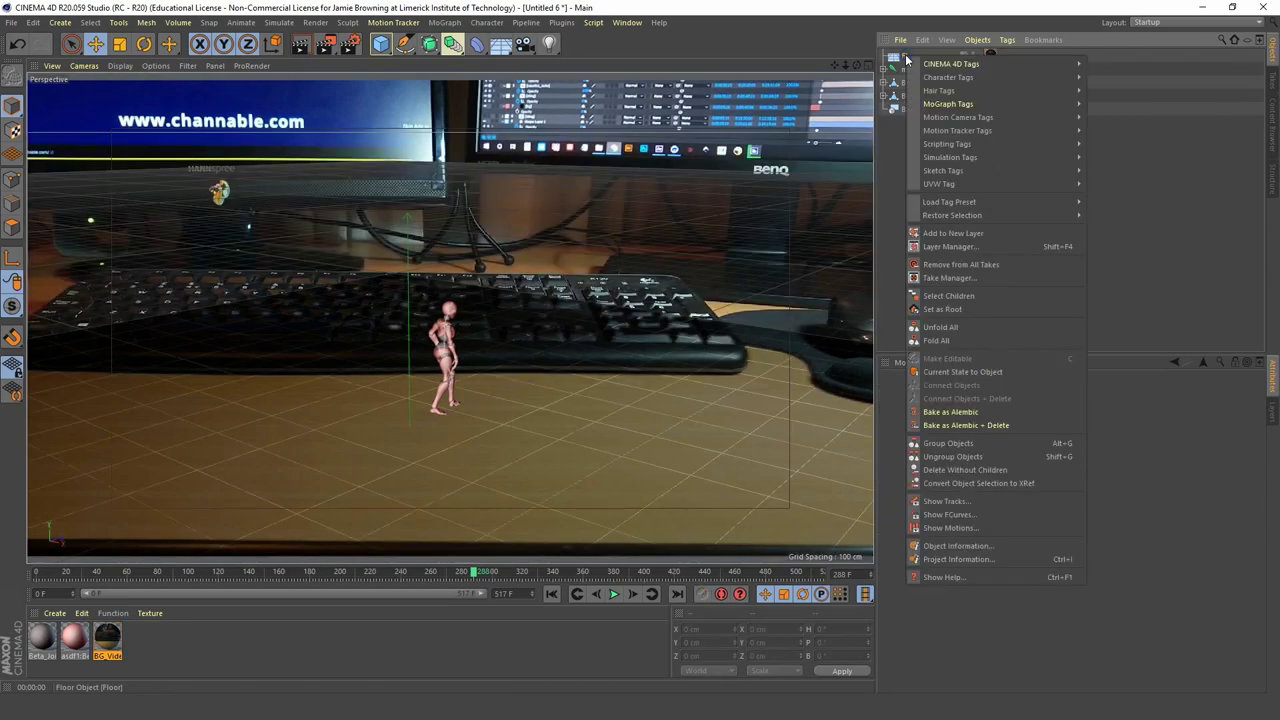
mouse_move(950, 64)
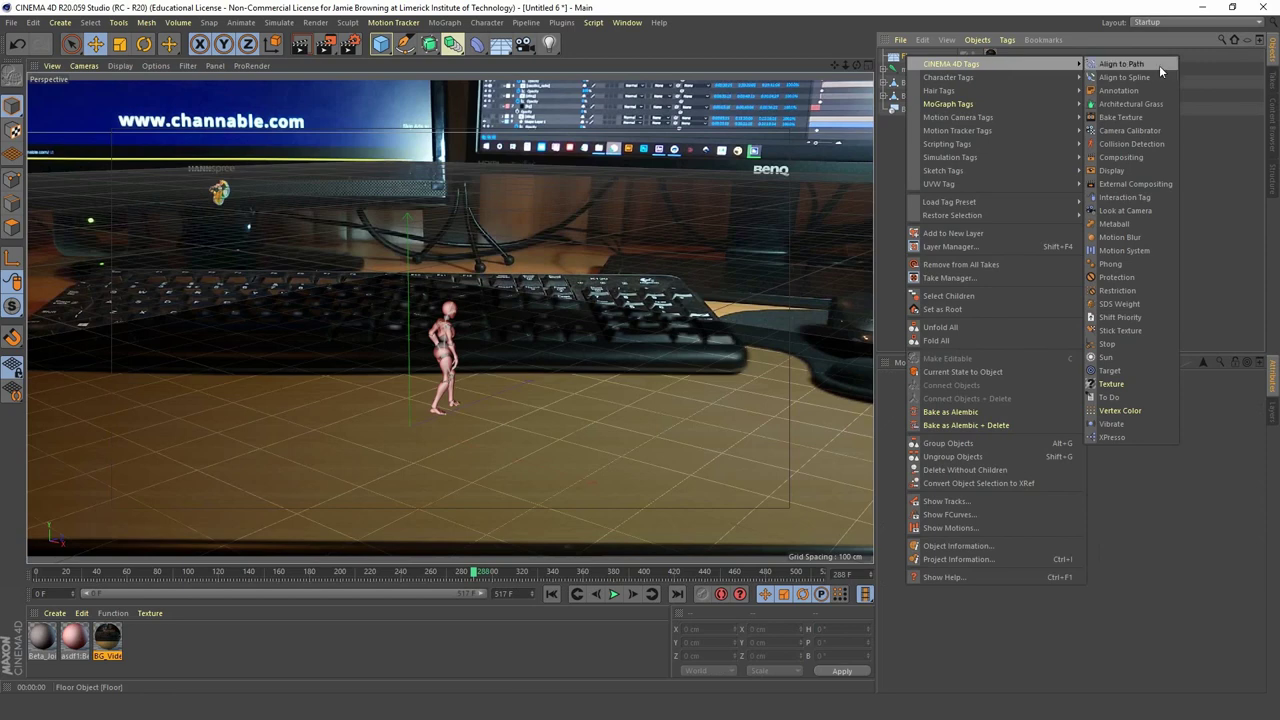
click(1129, 157)
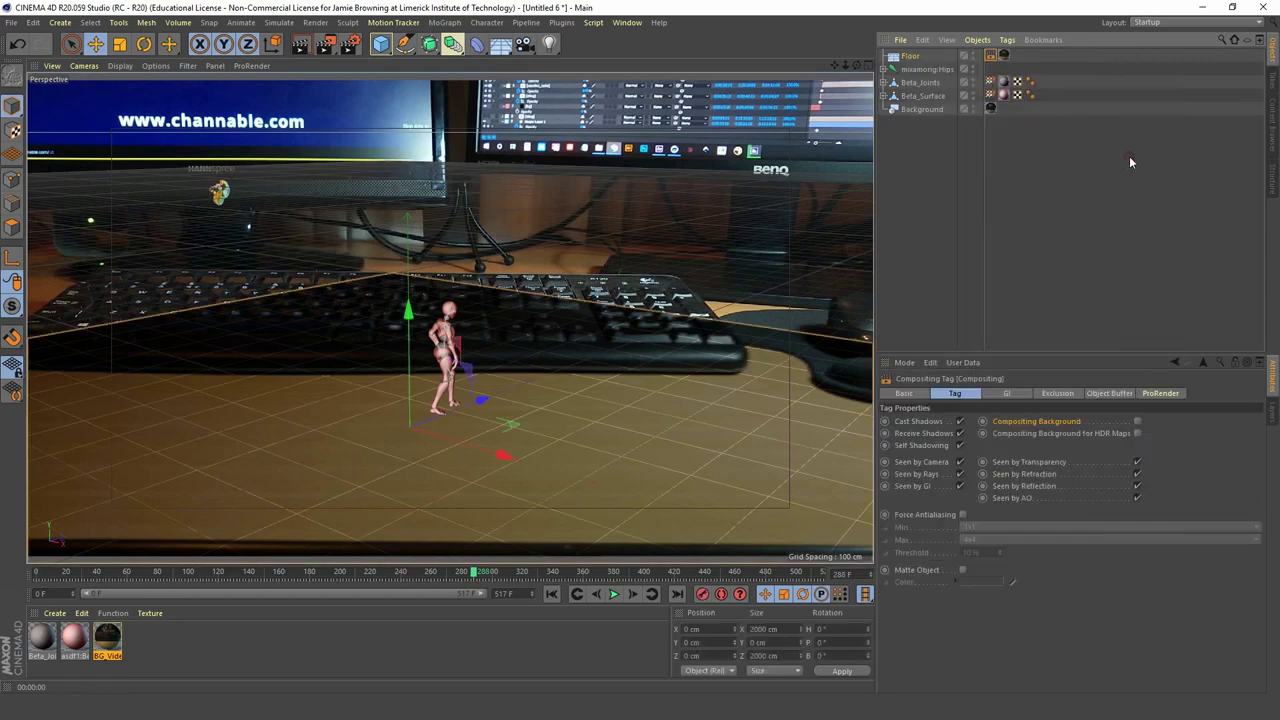
click(1137, 421)
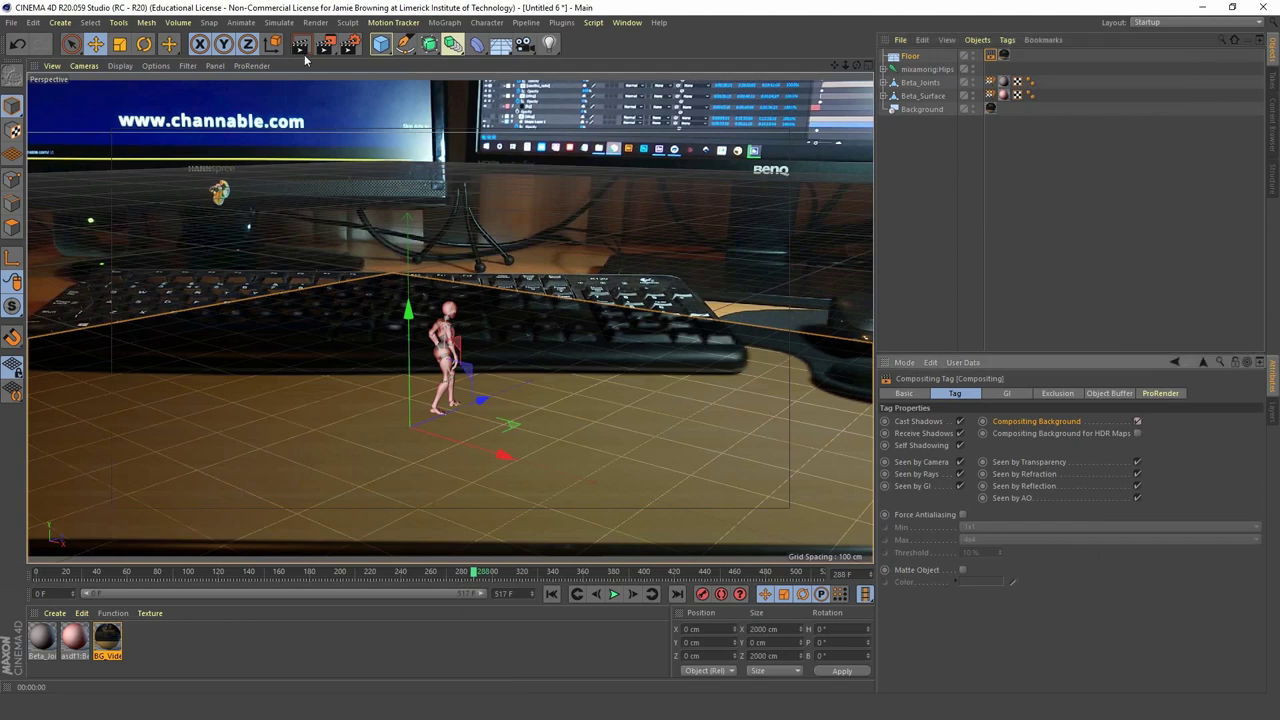
key(ctrl+r)
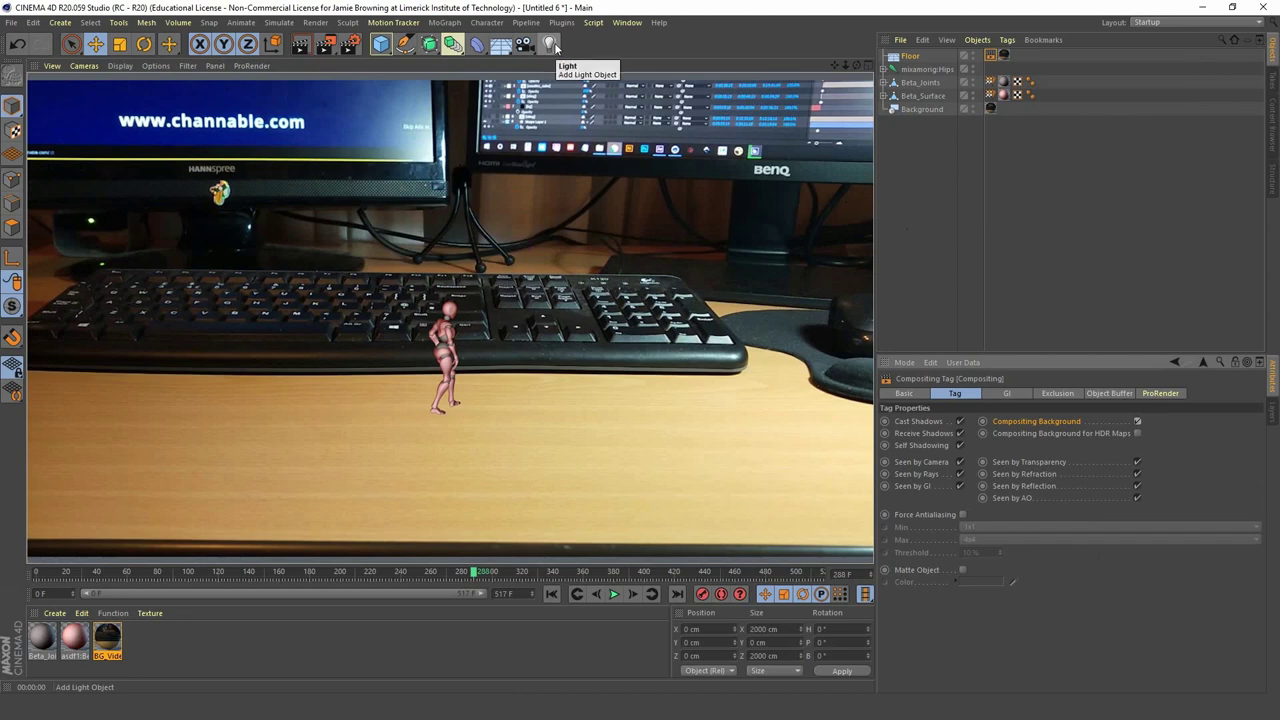
- Add a light, move it to about X 345, Y 277, Z 355 cm above and behind the character, and render the view
click(550, 45)
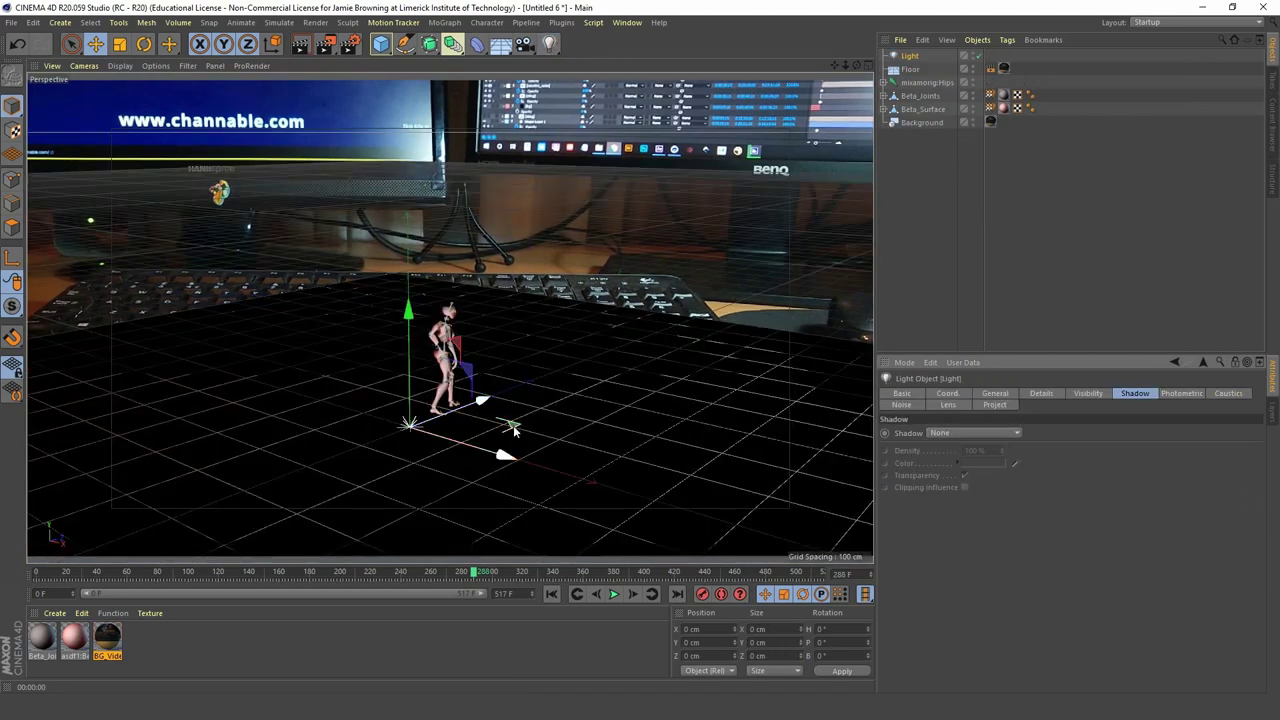
drag(513, 425, 831, 420)
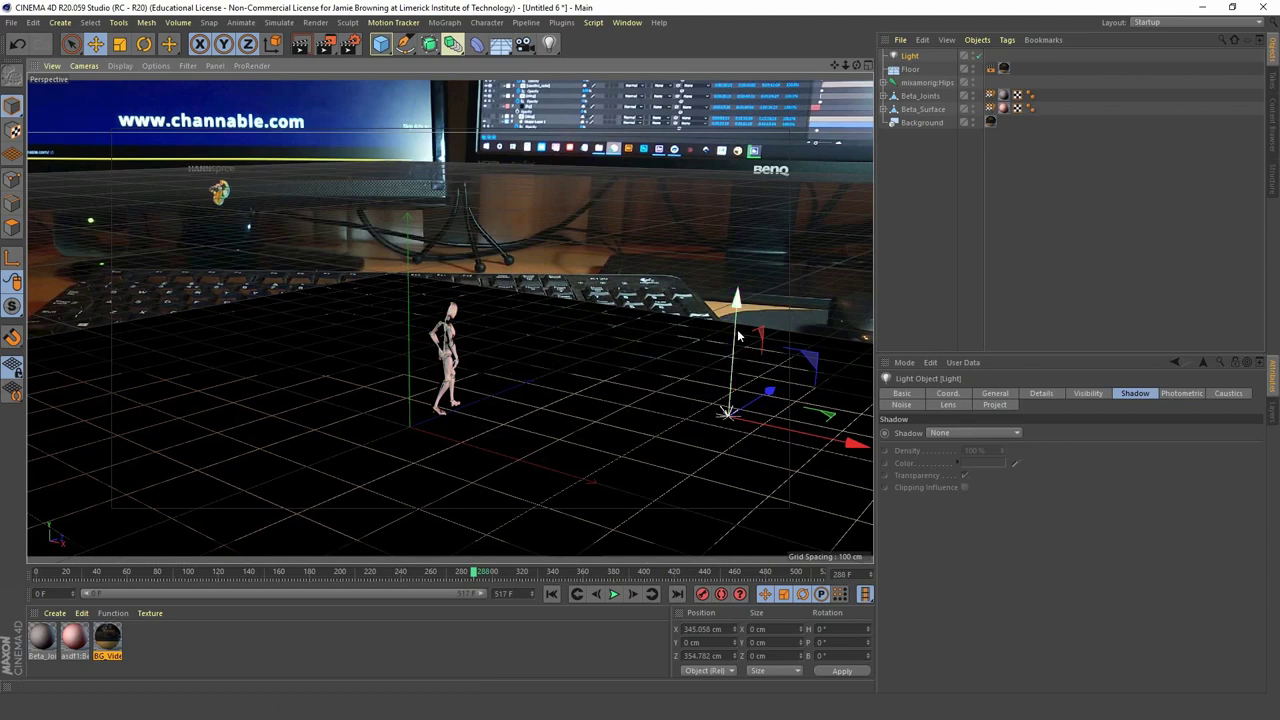
drag(738, 336, 698, 175)
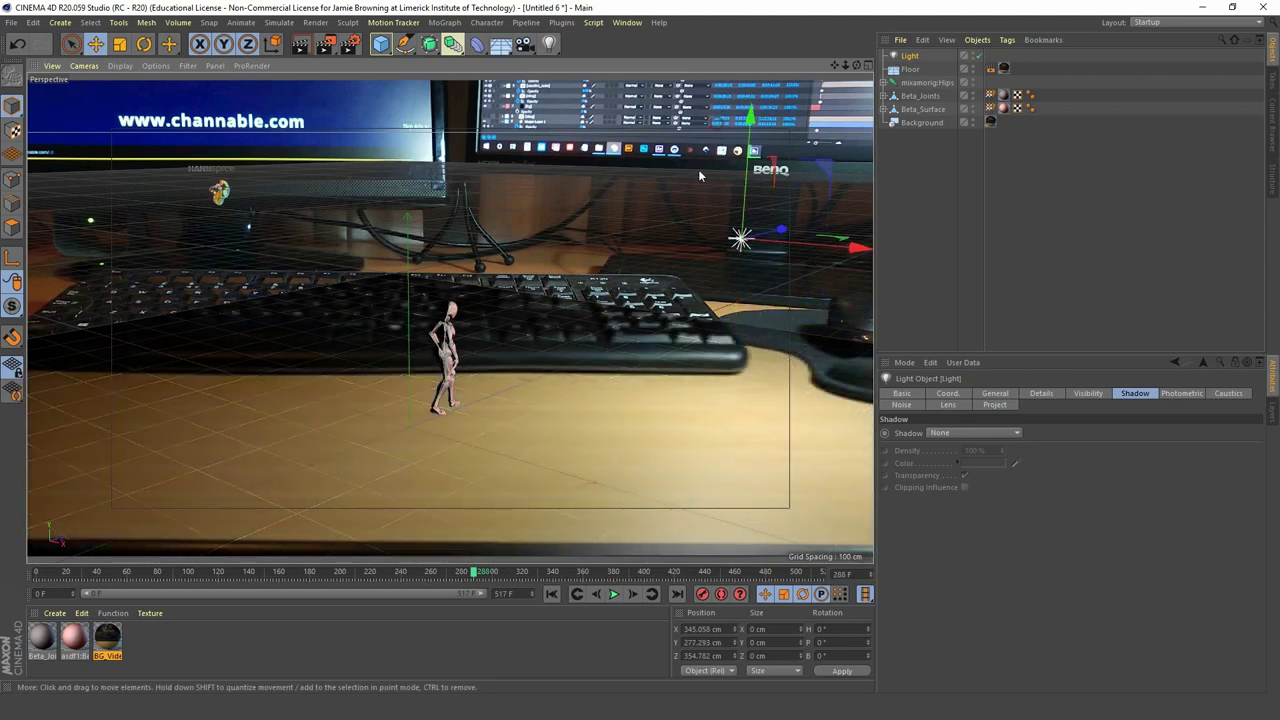
key(ctrl+r)
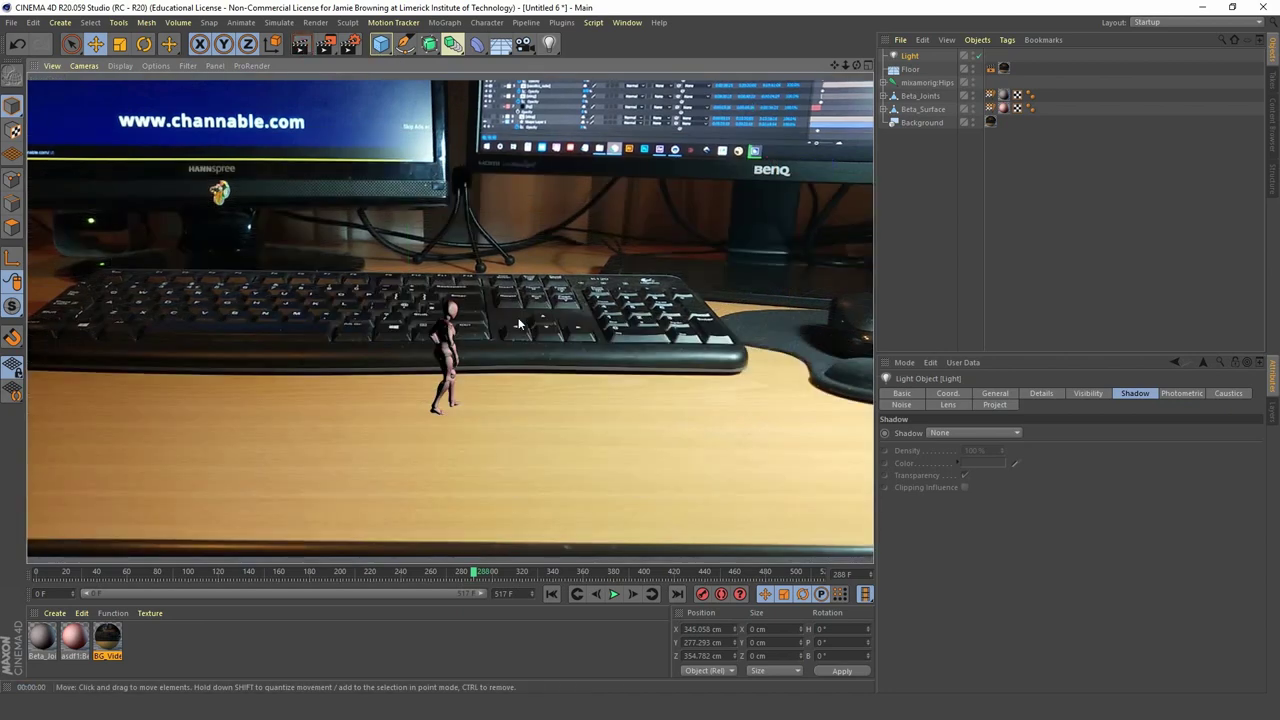
- Set the light's shadow to Shadow Maps (Soft), raise the light to about Y 347 cm, and render the view
click(950, 198)
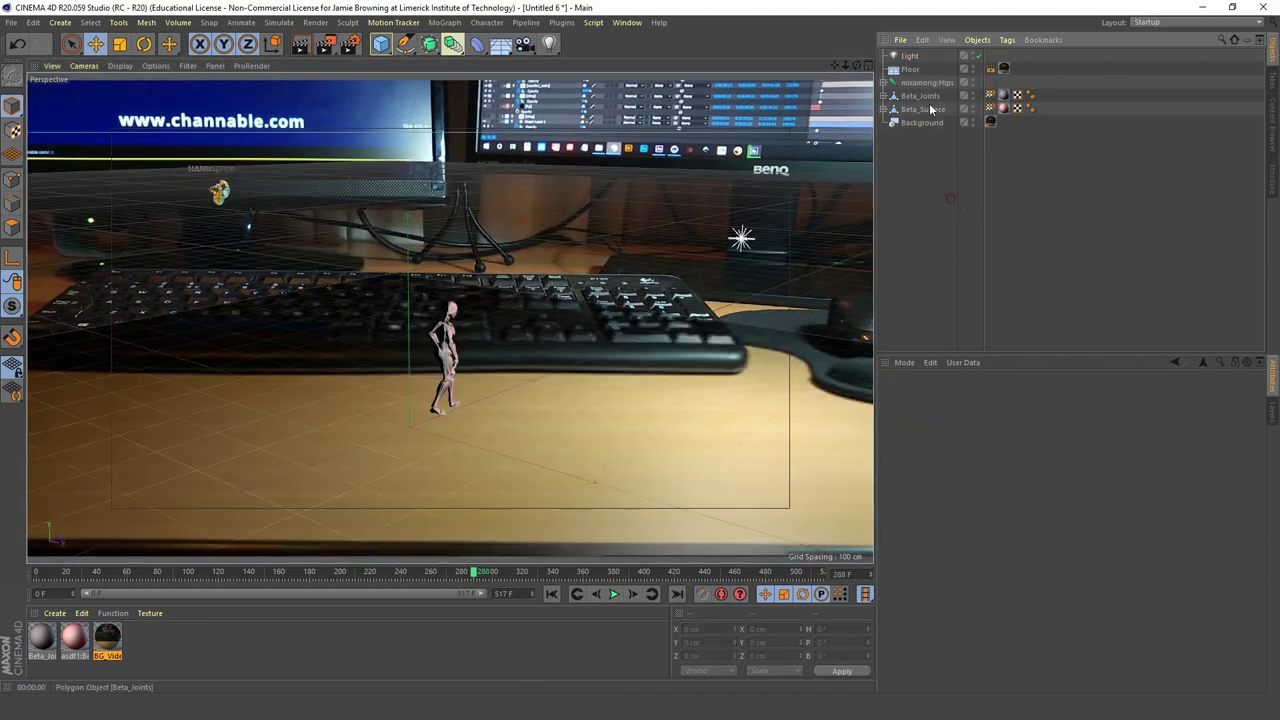
click(909, 56)
click(1144, 393)
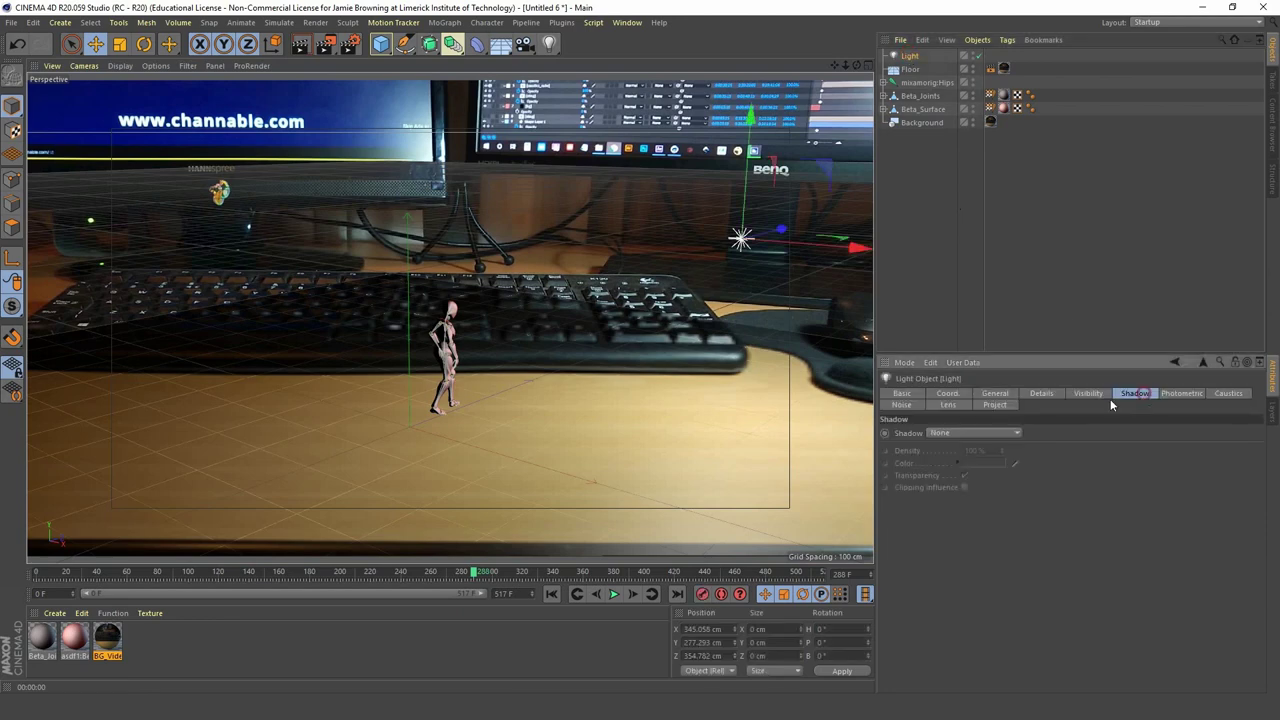
click(1009, 433)
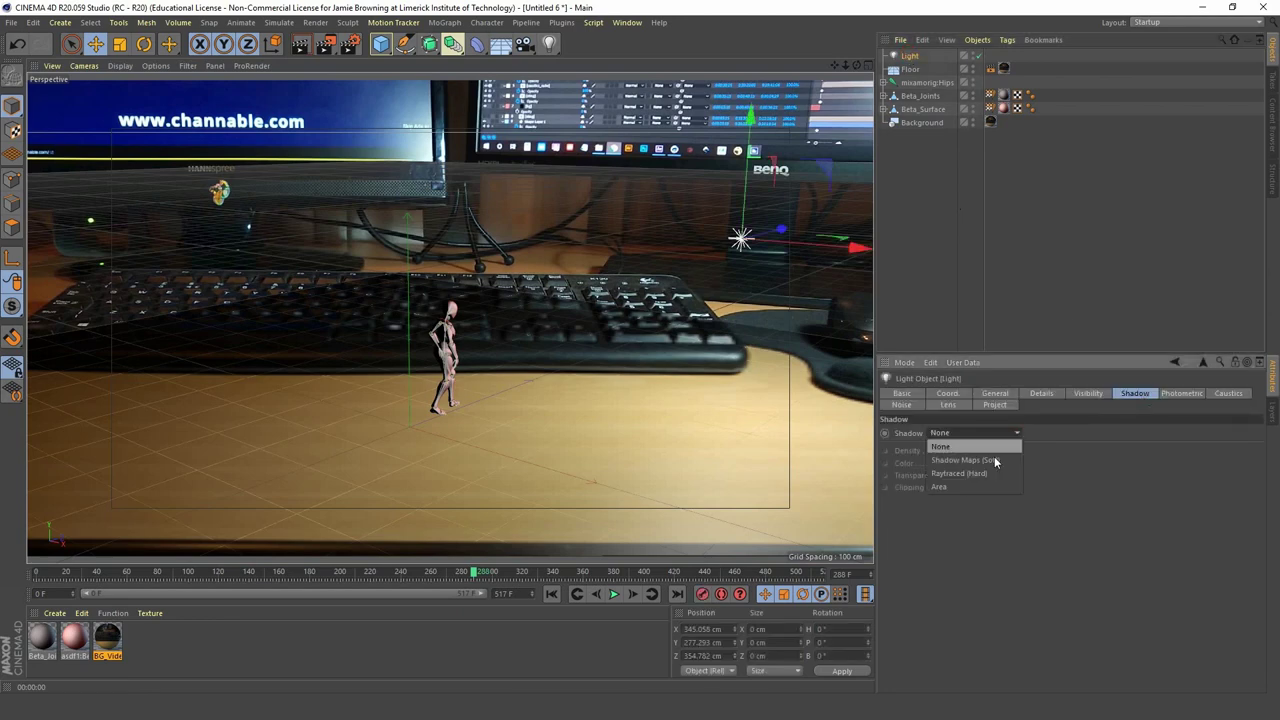
click(994, 460)
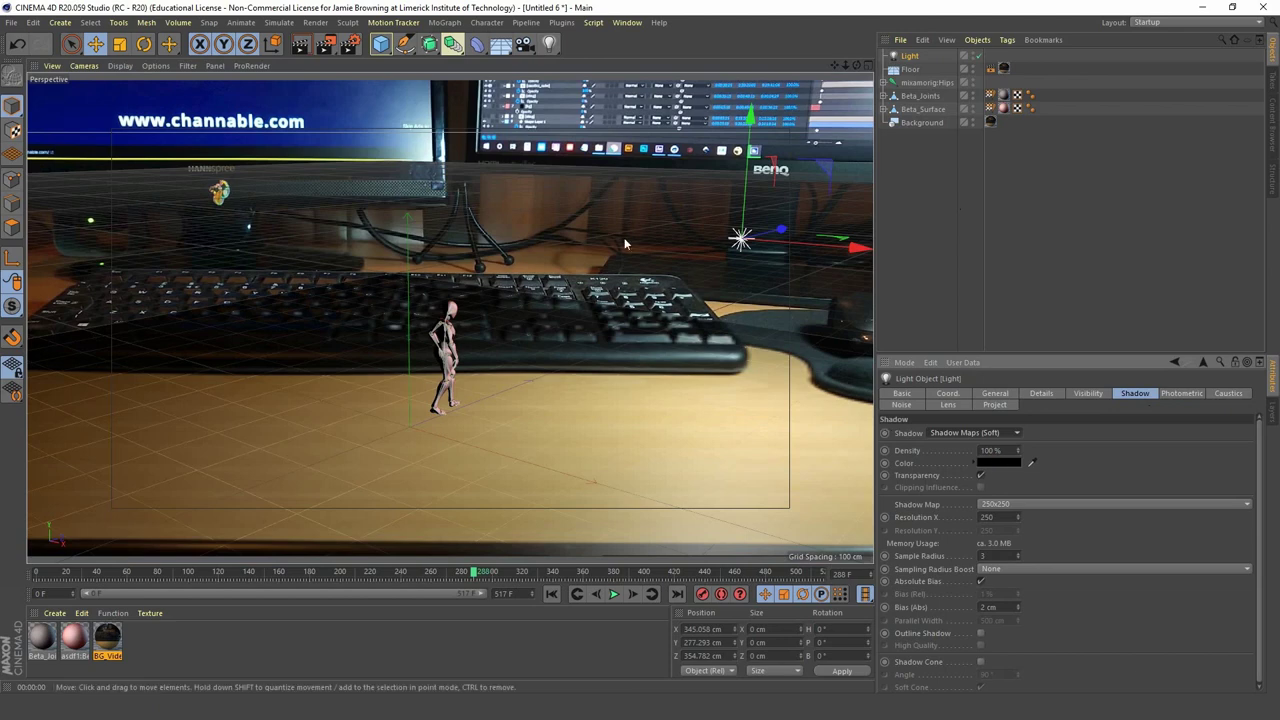
drag(755, 130, 756, 82)
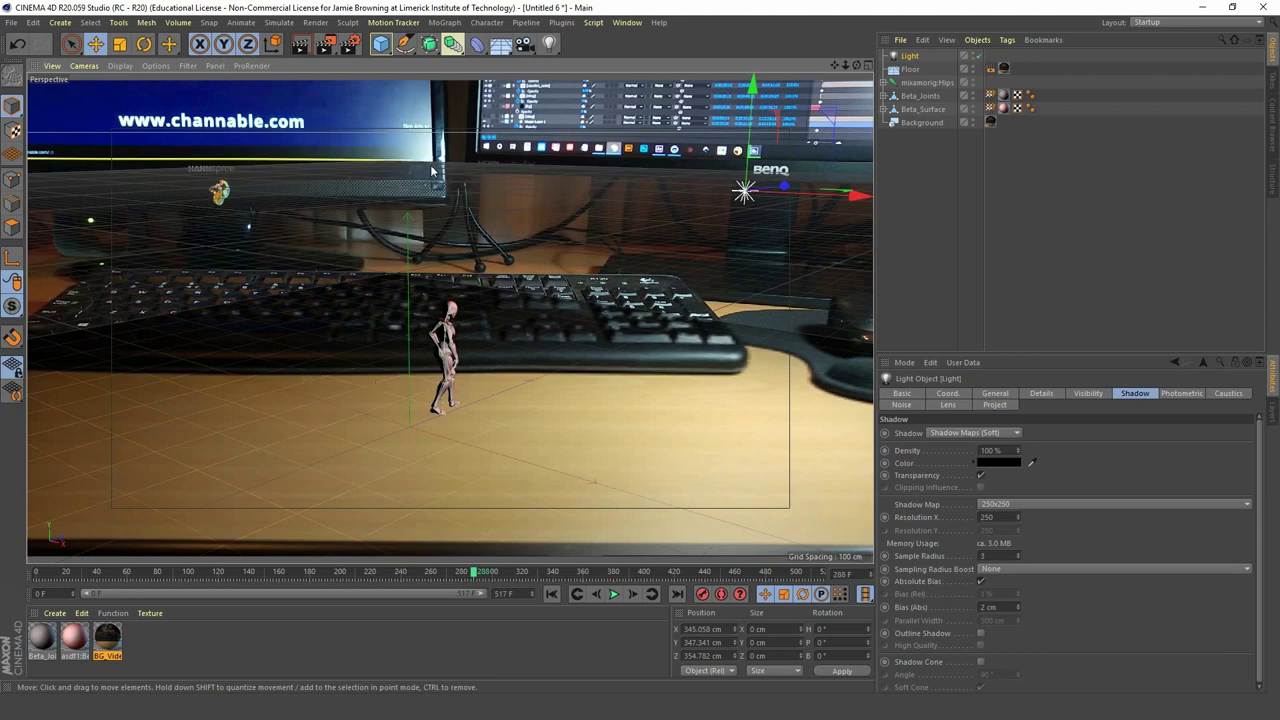
key(ctrl+r)
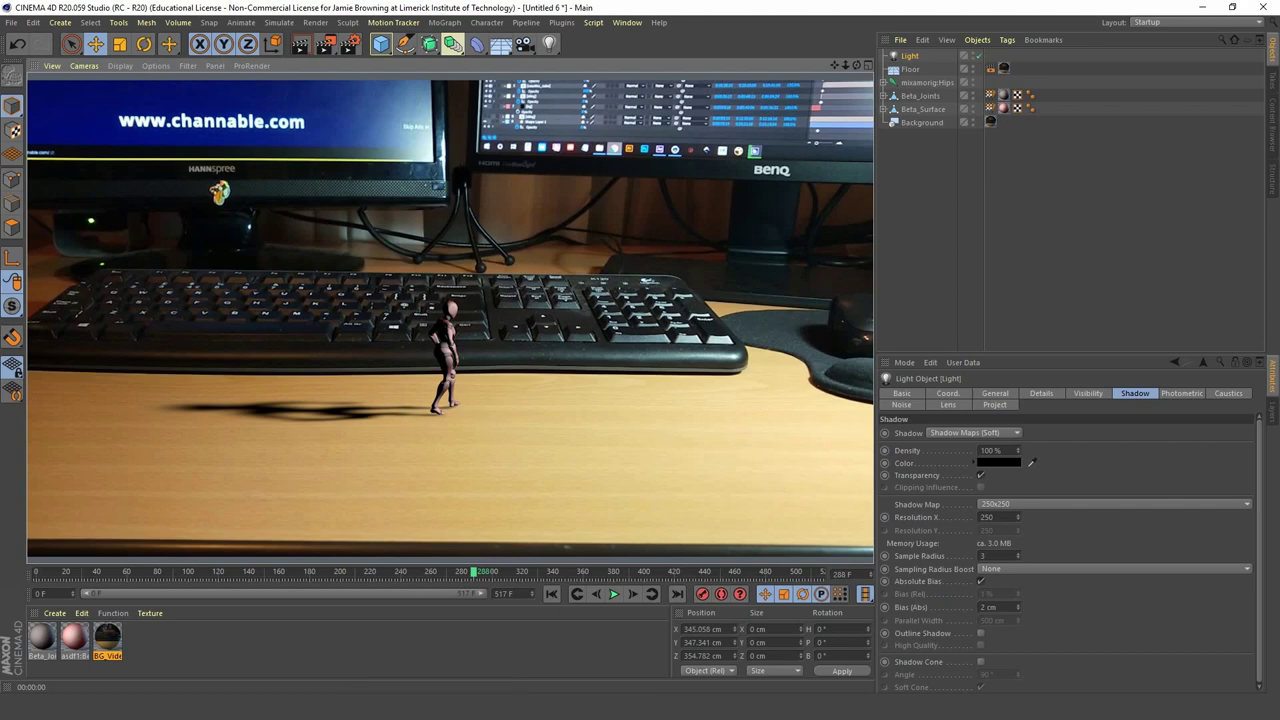
- Examine the stage.mp4 desk footage in VLC for its real lighting and shadow direction, and return to Cinema 4D
key(alt+Tab)
double_click(313, 196)
double_click(831, 434)
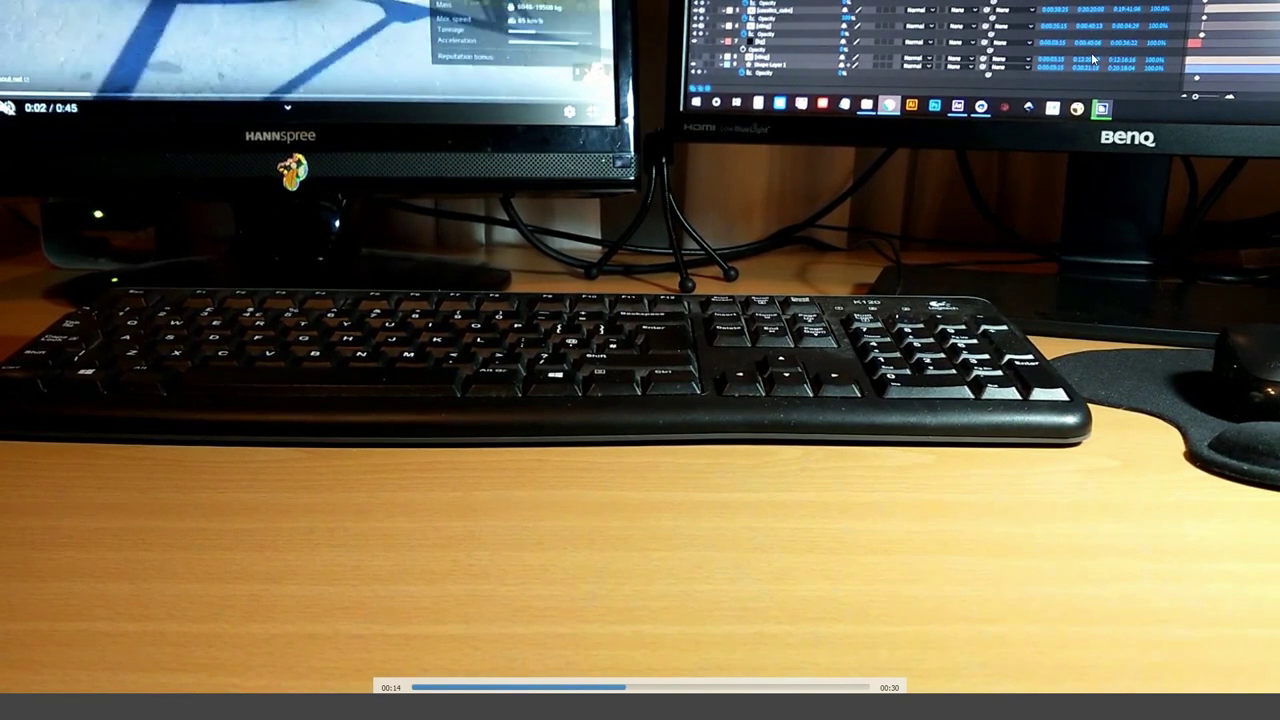
double_click(962, 298)
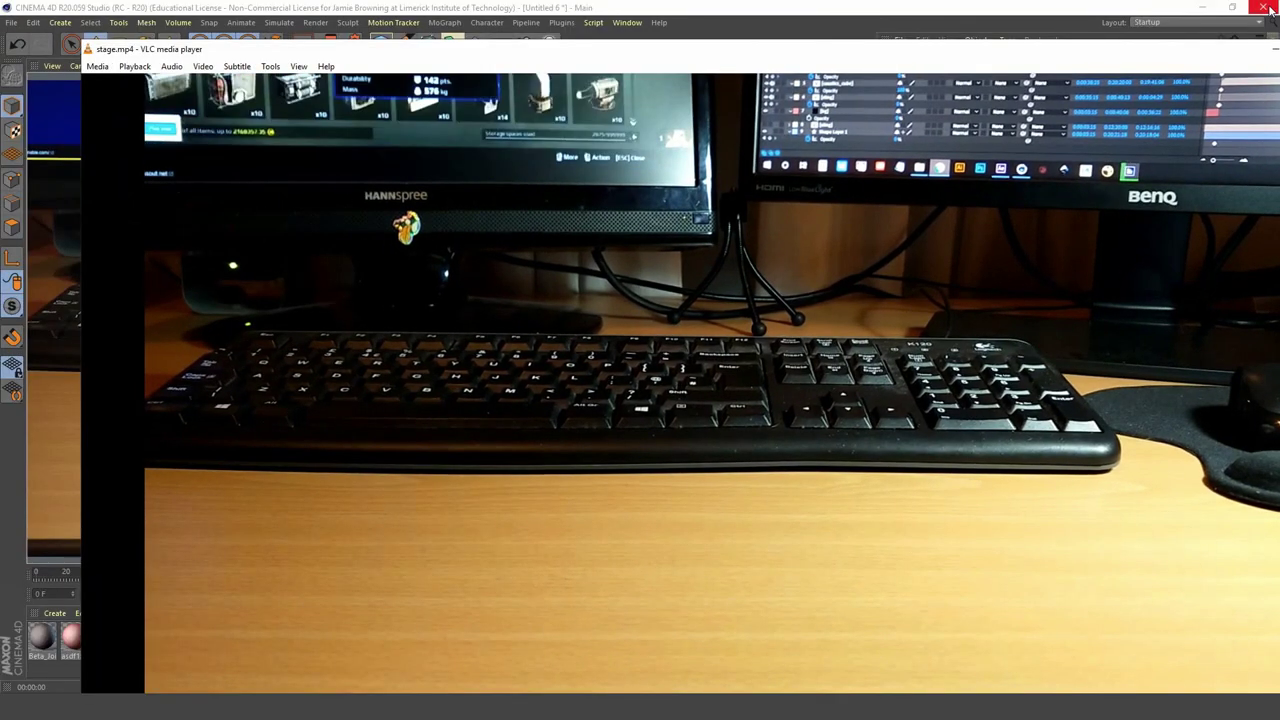
drag(1051, 54, 768, 90)
click(973, 77)
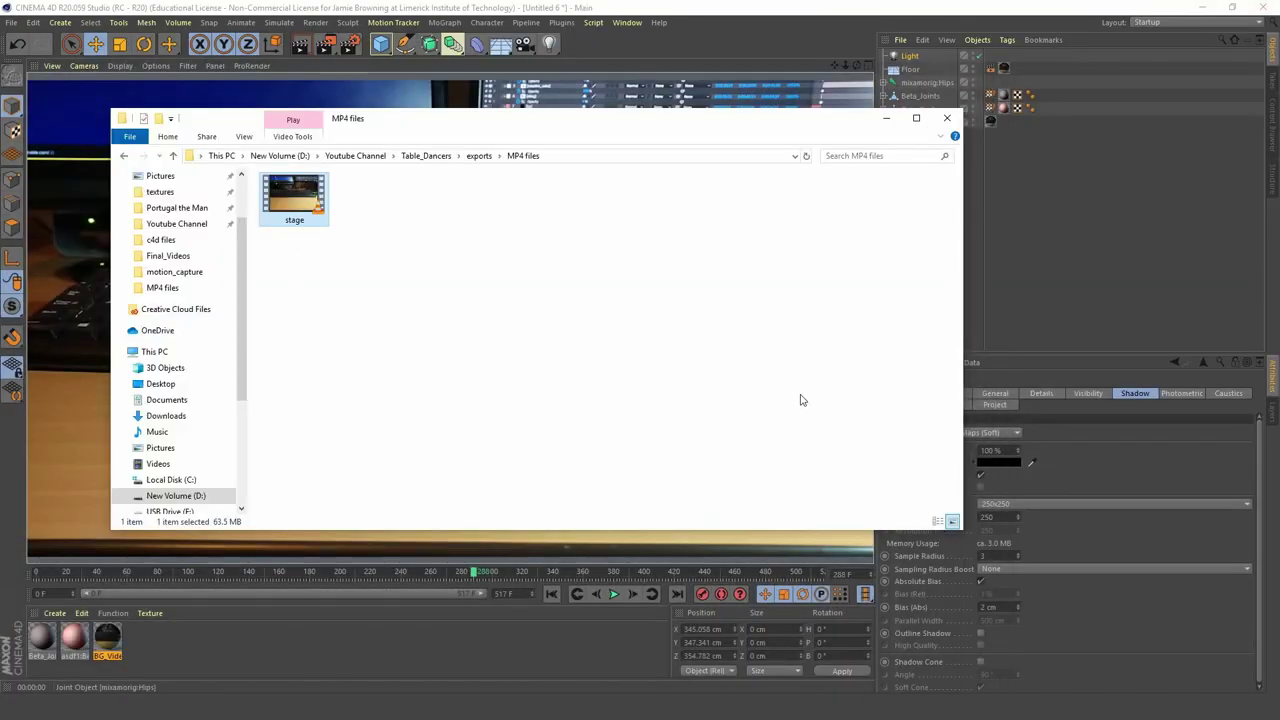
click(888, 121)
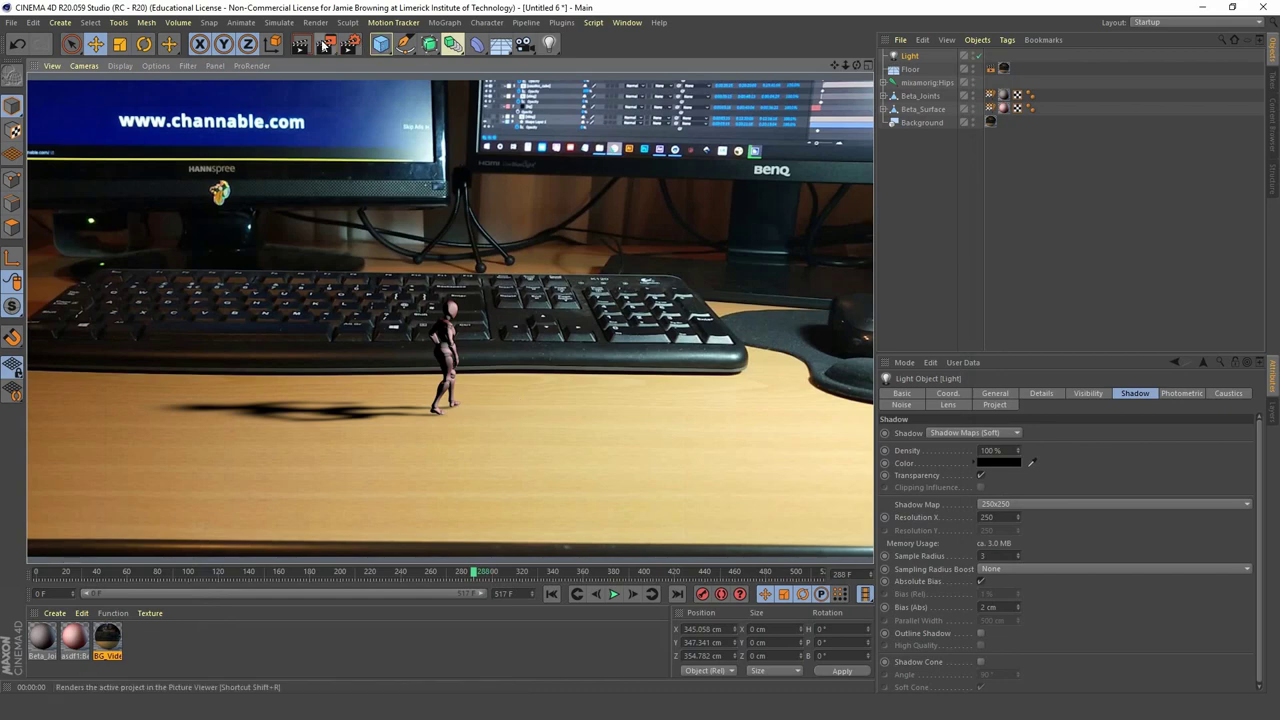
- Show the four-view layout with the character and light framed in the Top, Right and Front views, and select the light
click(920, 245)
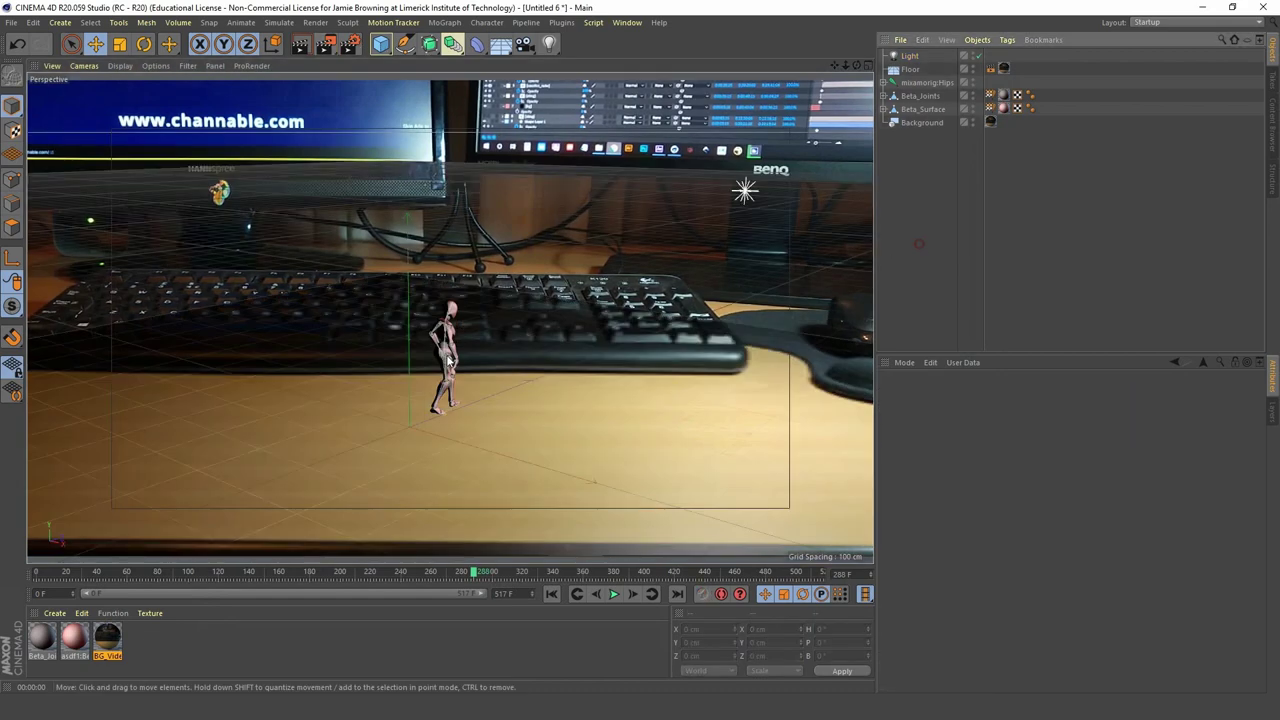
middle_click(501, 328)
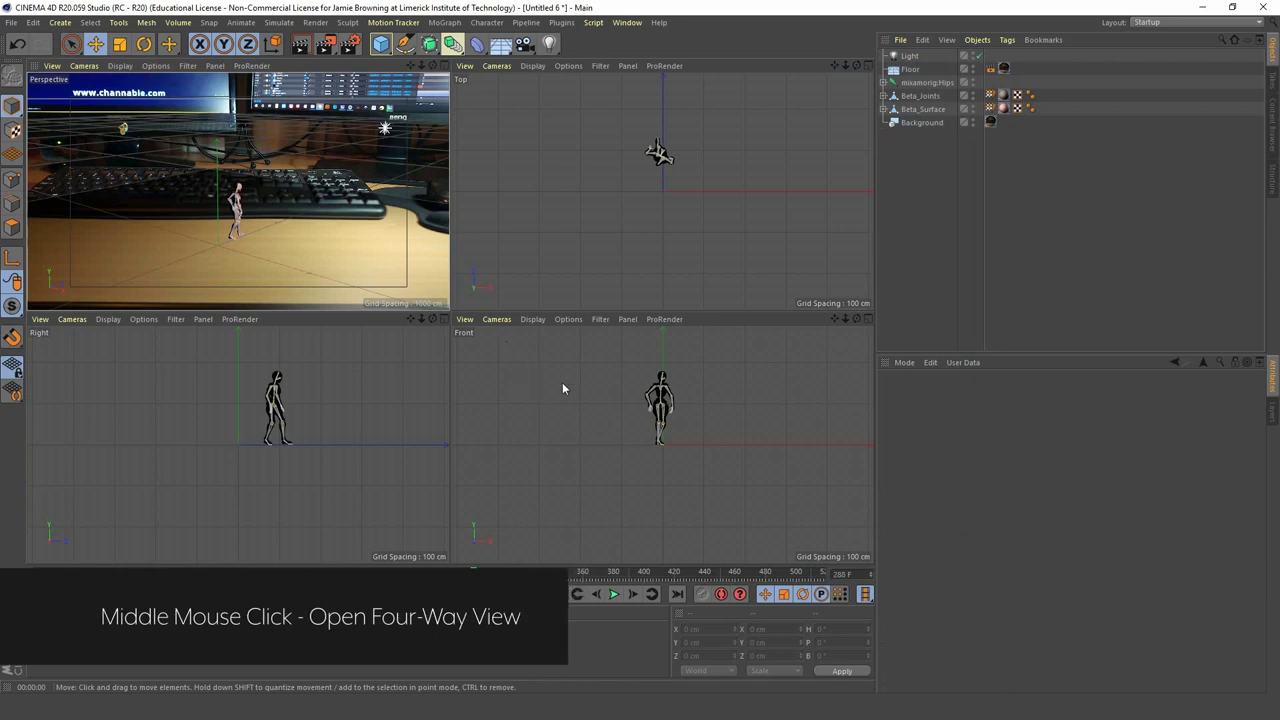
middle_click(610, 220)
scroll(555, 270, down, 1)
alt+middle_drag(555, 270, 507, 334)
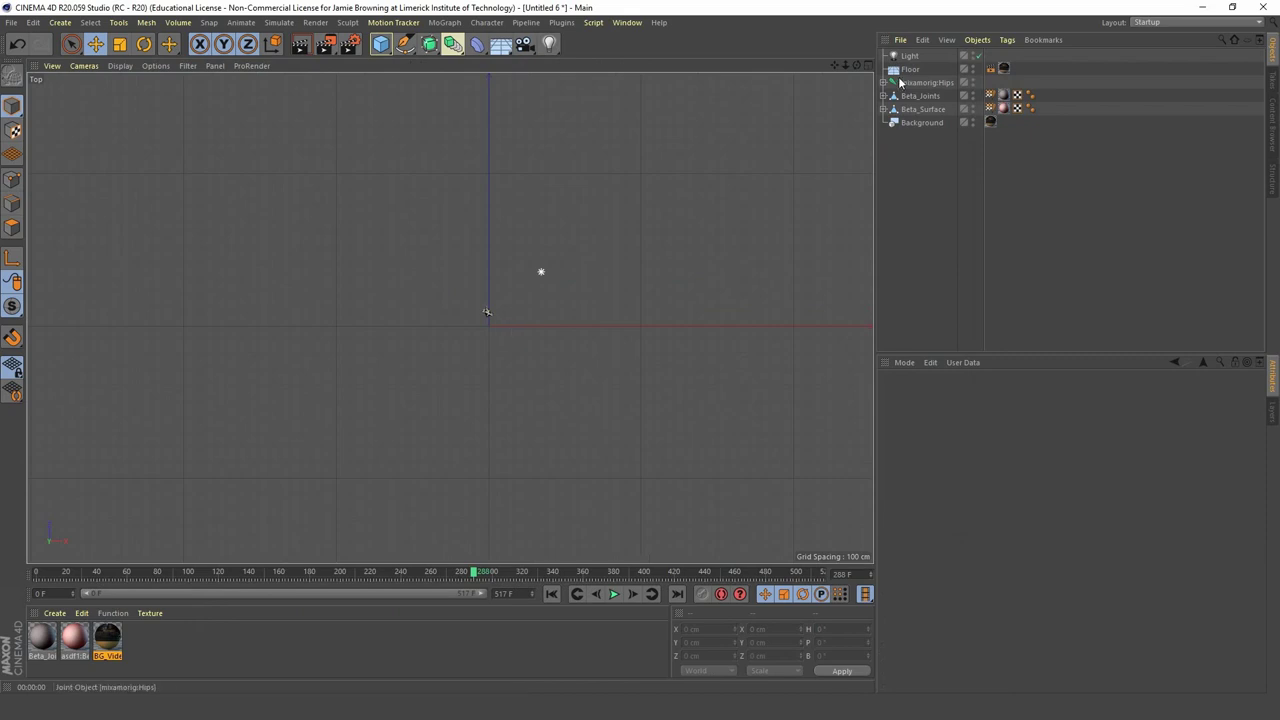
middle_click(674, 303)
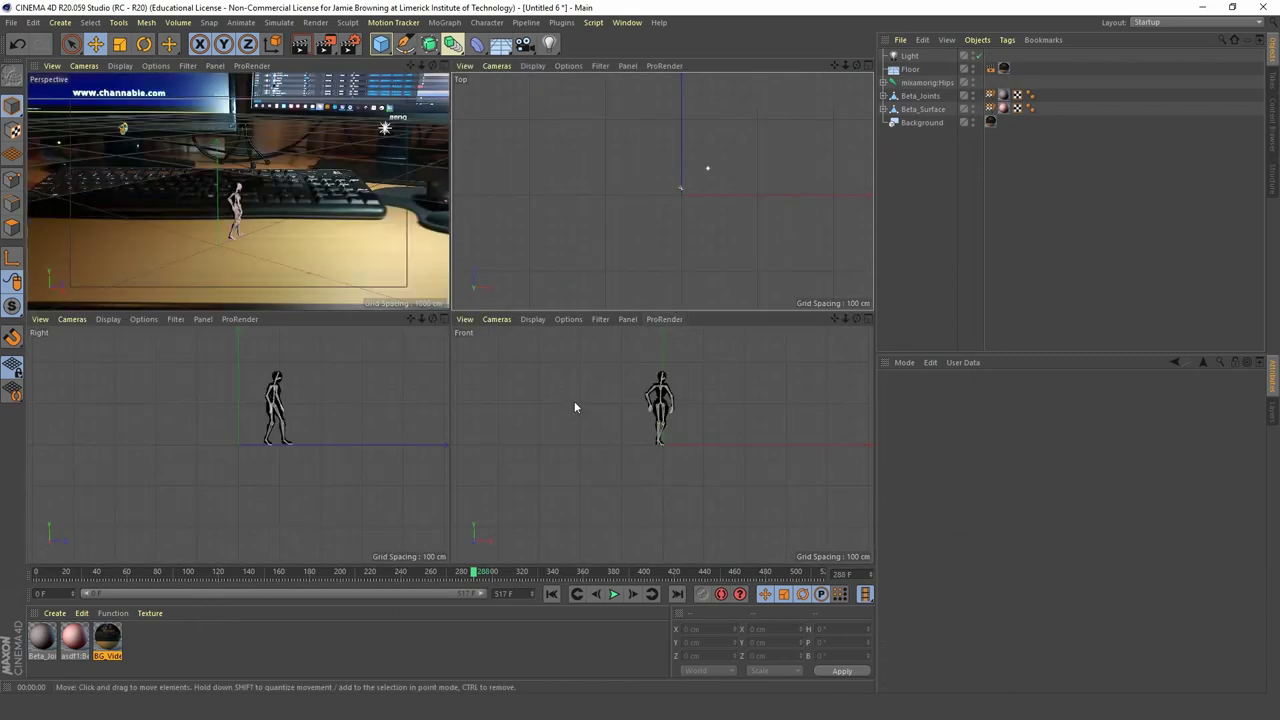
scroll(574, 401, down, 5)
alt+middle_drag(660, 399, 657, 443)
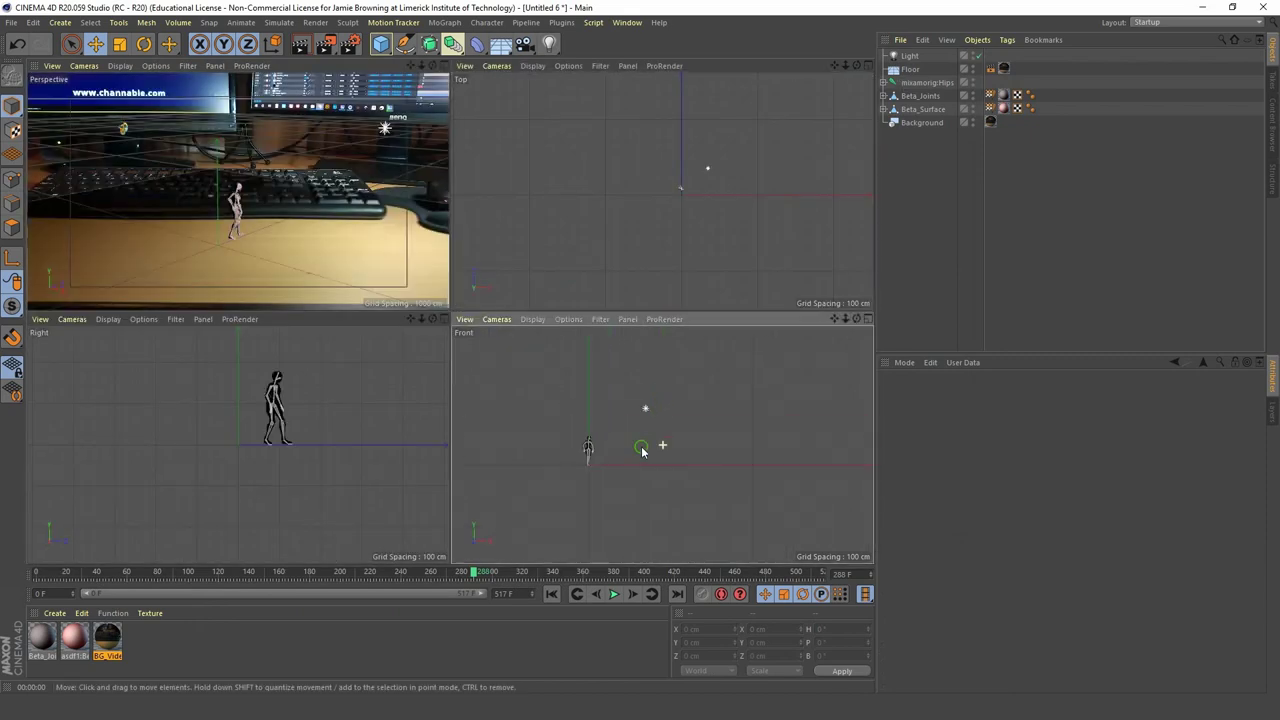
click(909, 56)
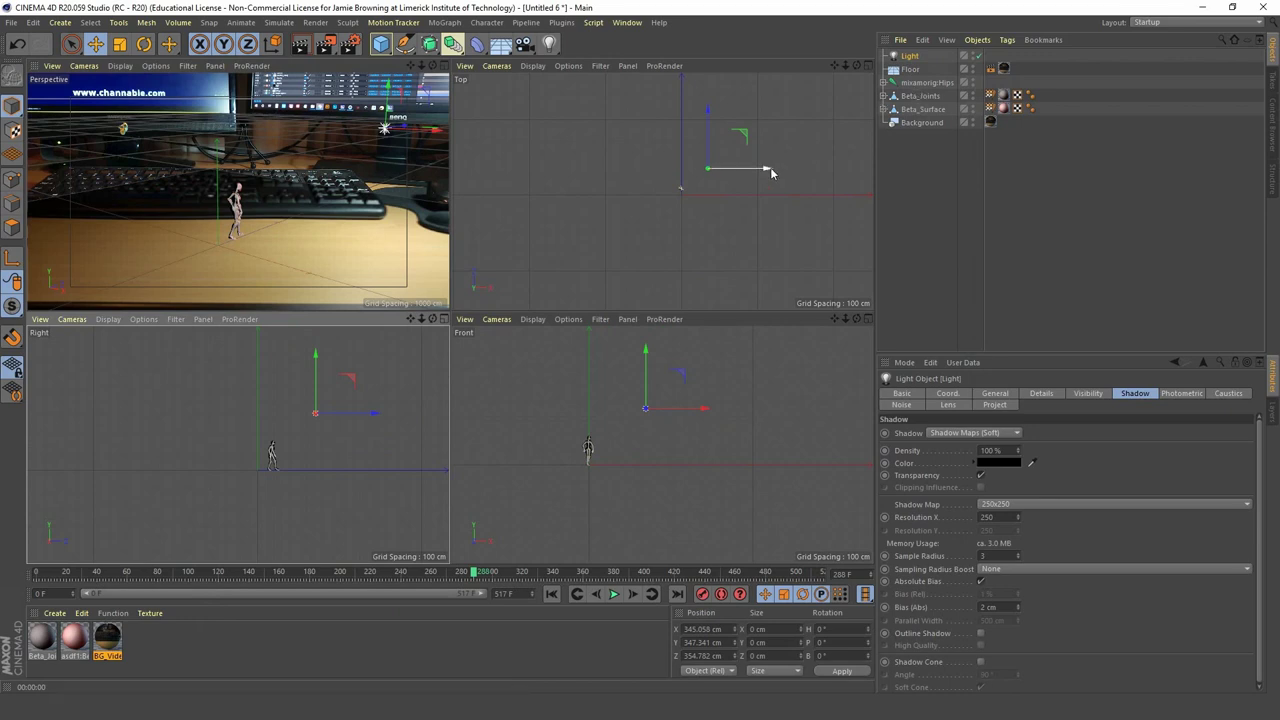
- Enable the Interactive Render Region in the Perspective view and enlarge it to cover the whole view
click(270, 175)
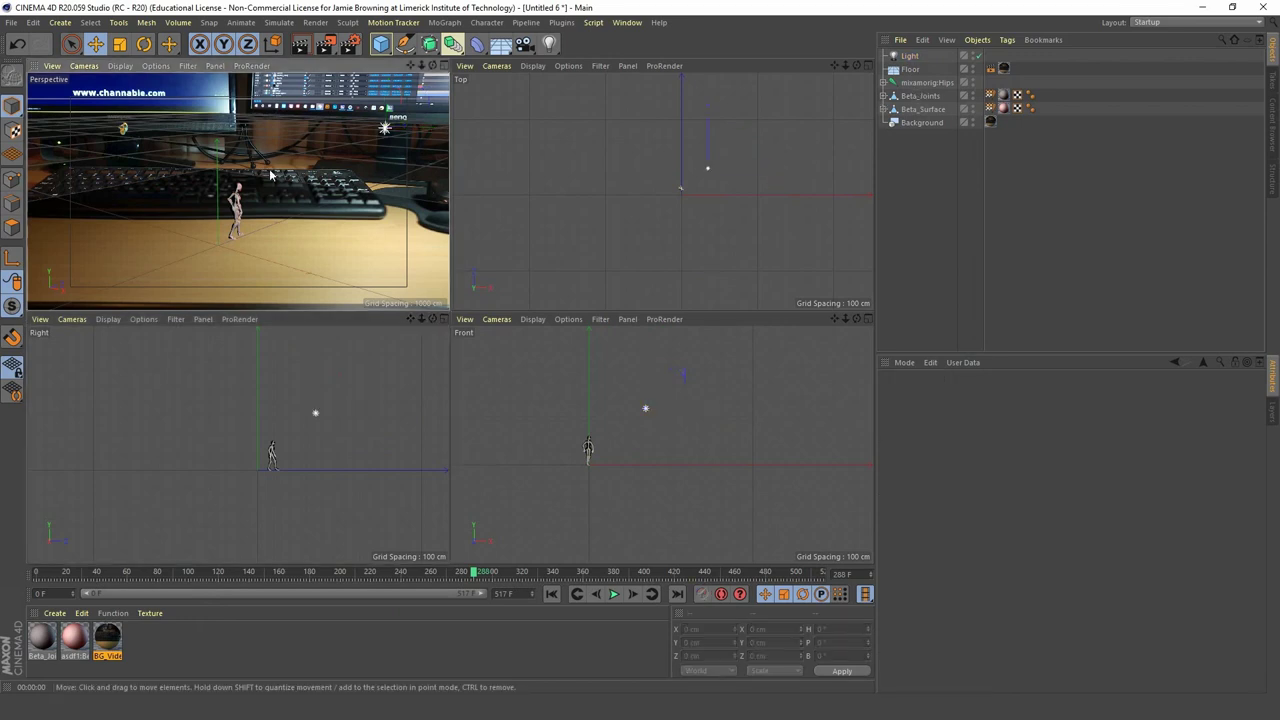
click(325, 43)
click(412, 326)
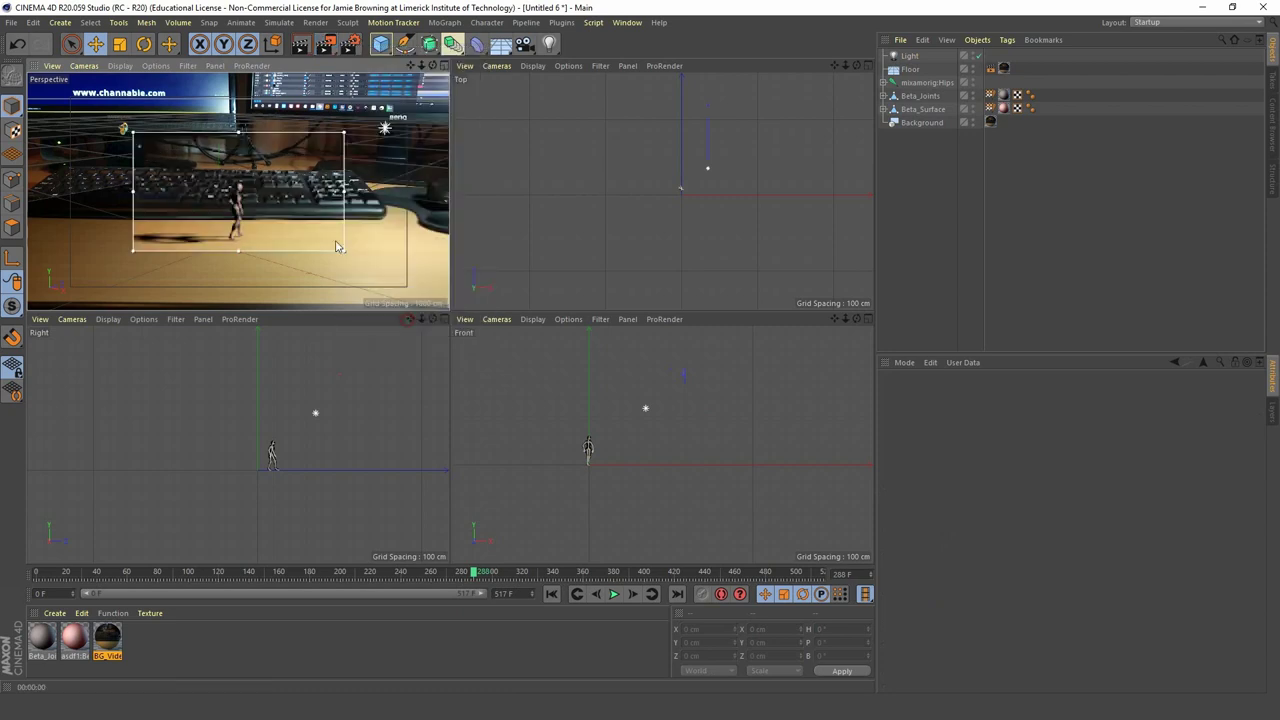
drag(125, 130, 29, 73)
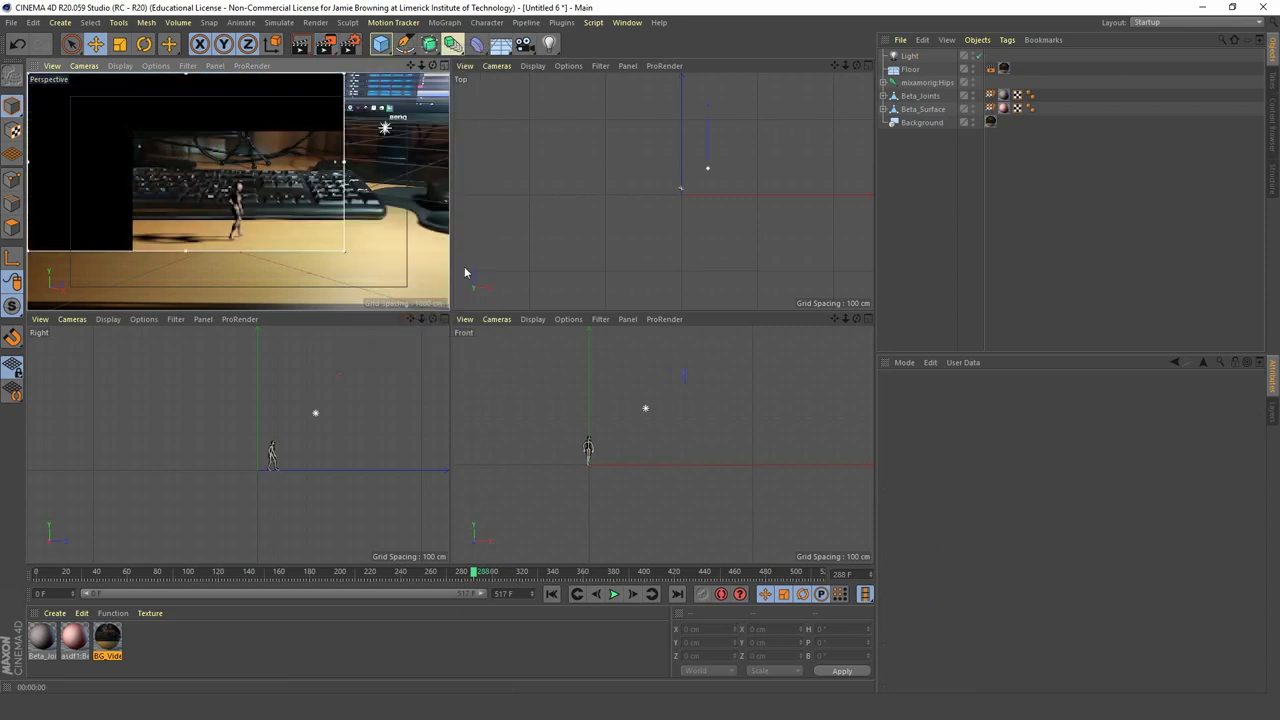
click(357, 254)
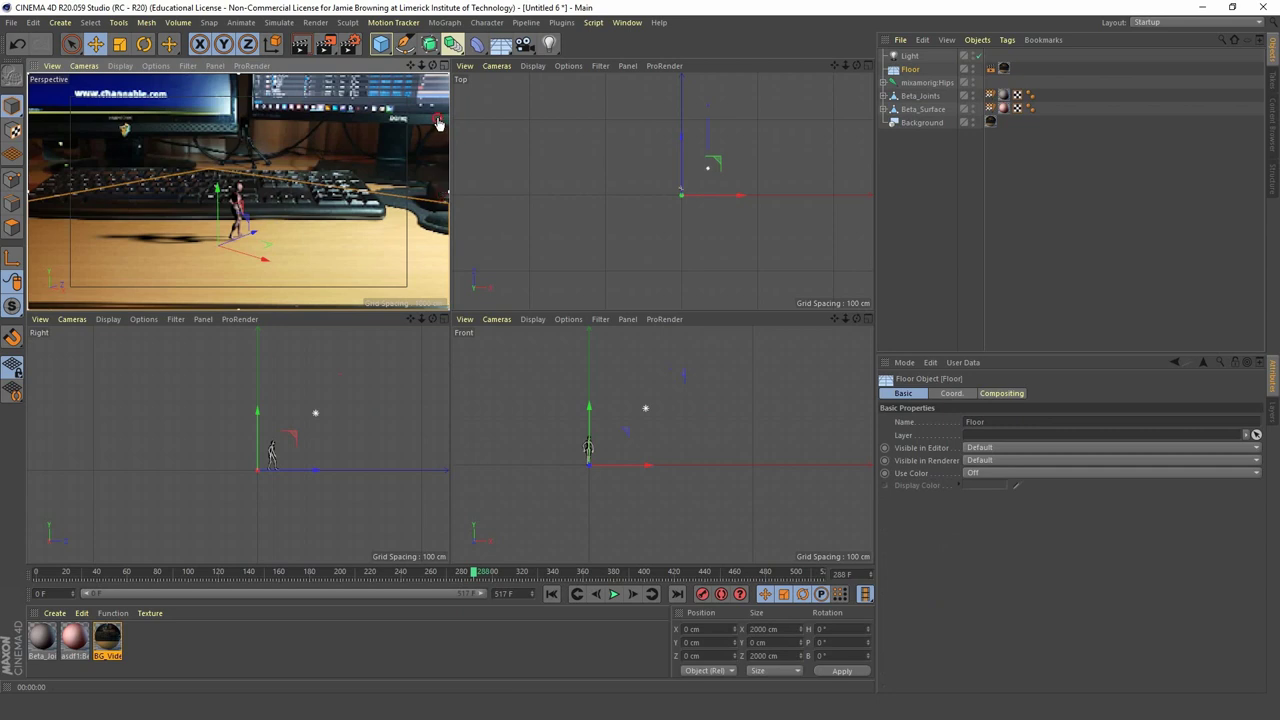
- Move the light to about X 459, Y 387, Z 39 cm so the character's shadow falls diagonally behind it
click(920, 56)
mouse_move(749, 166)
mouse_down()
mouse_move(746, 141)
mouse_move(752, 160)
mouse_up()
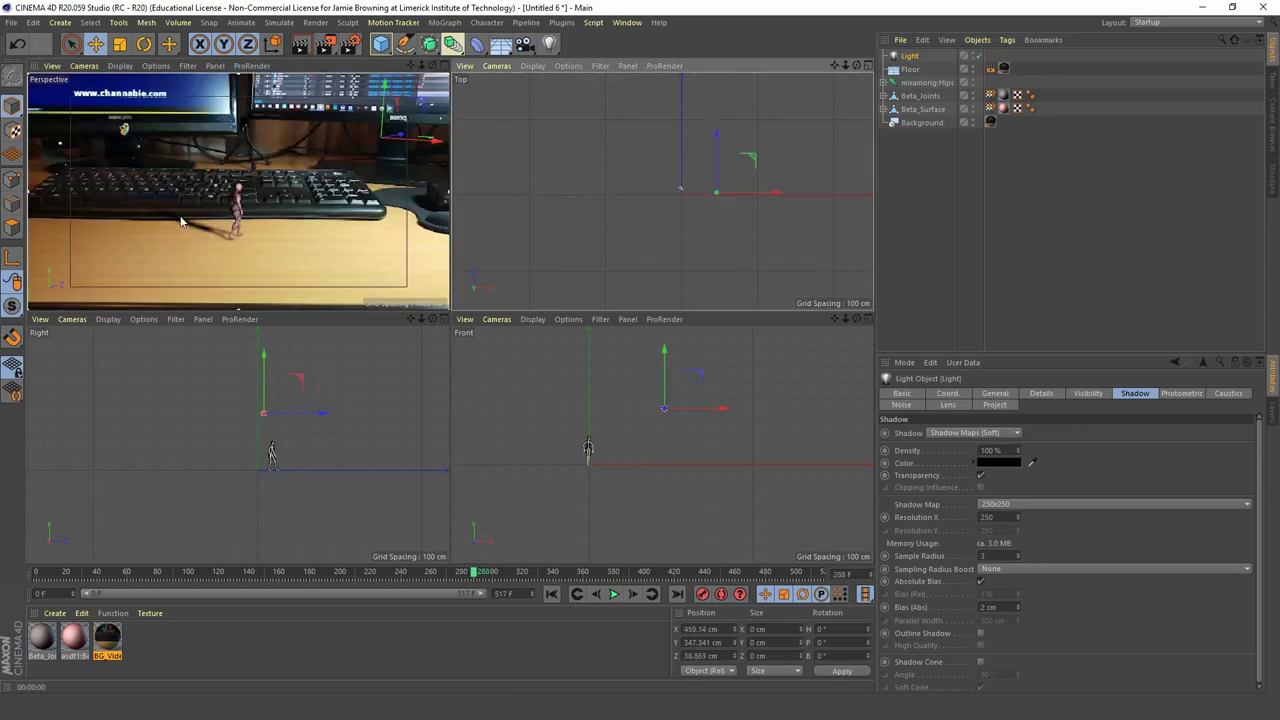
middle_click(225, 236)
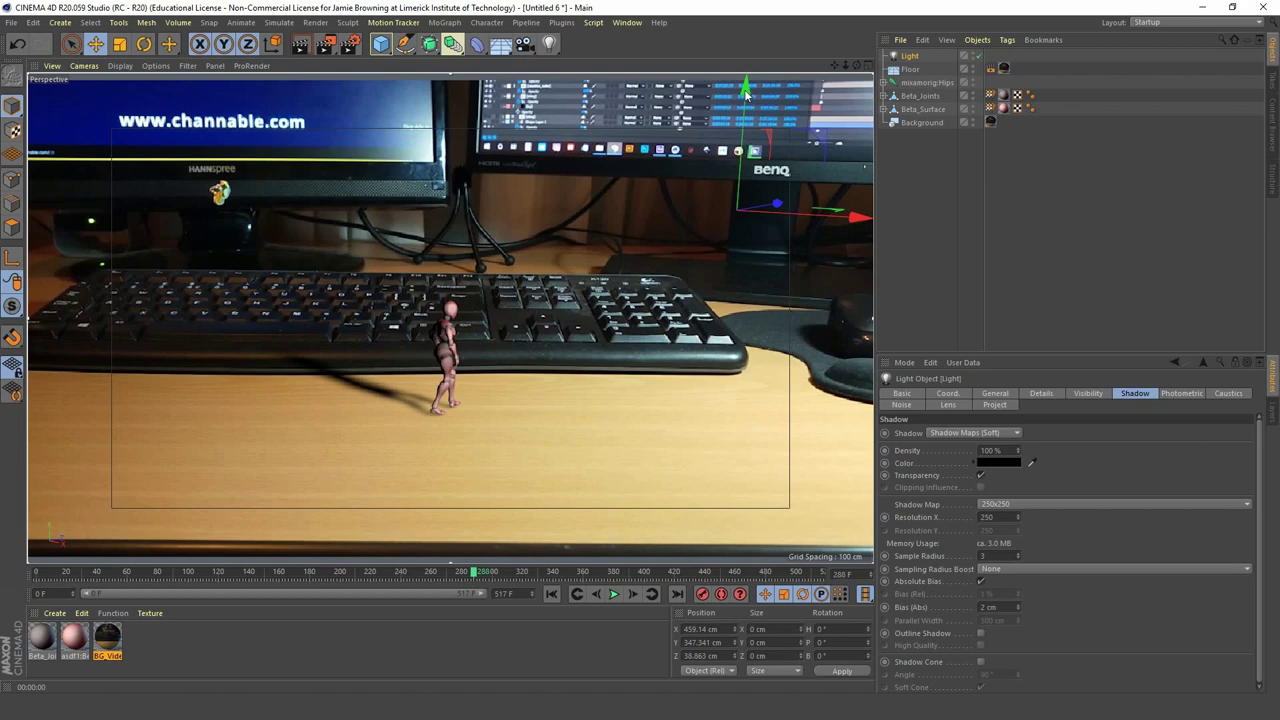
drag(744, 89, 740, 62)
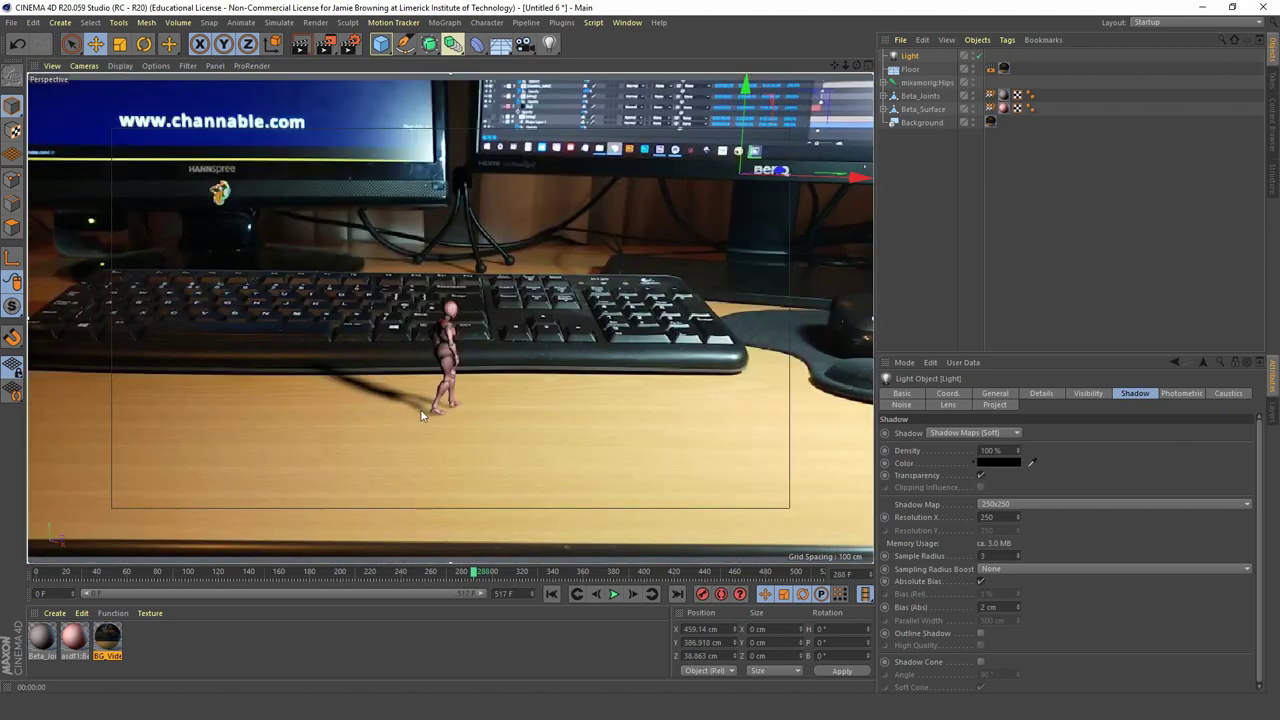
- Render the full view without the Interactive Render Region and set the light's shadow map to 1500x1500
drag(326, 43, 398, 320)
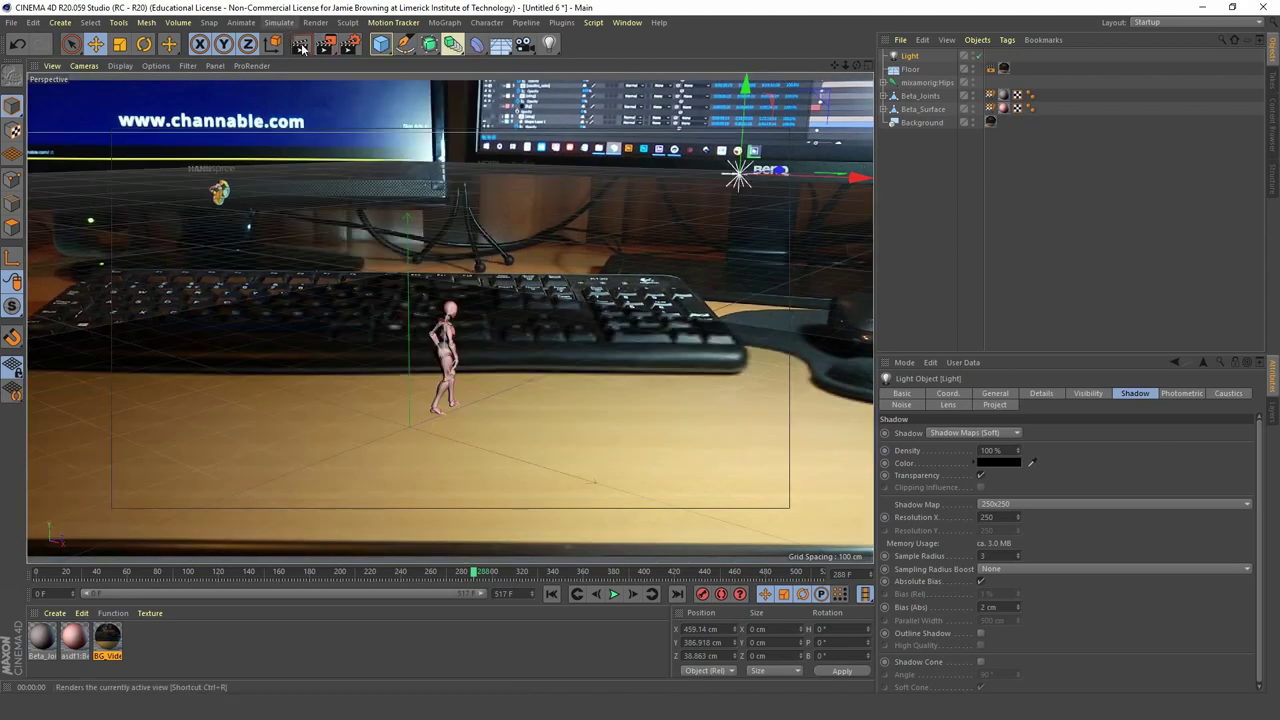
key(ctrl+r)
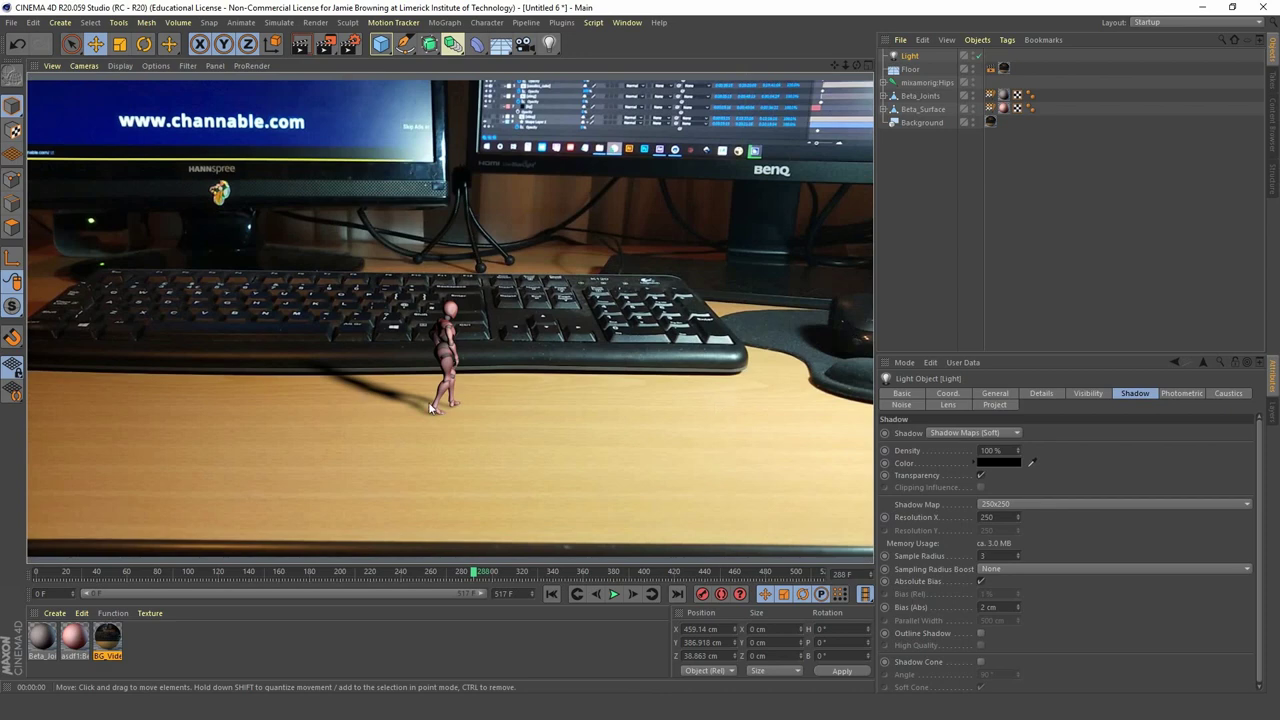
click(1061, 506)
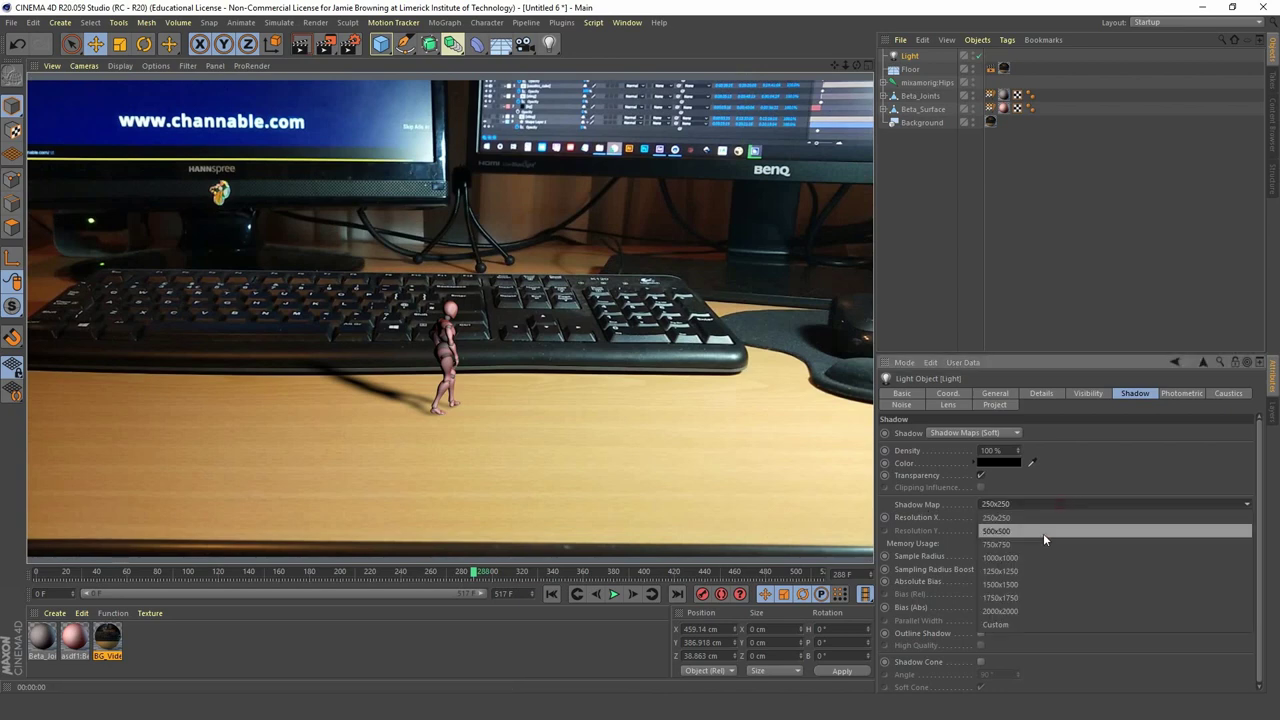
click(1025, 585)
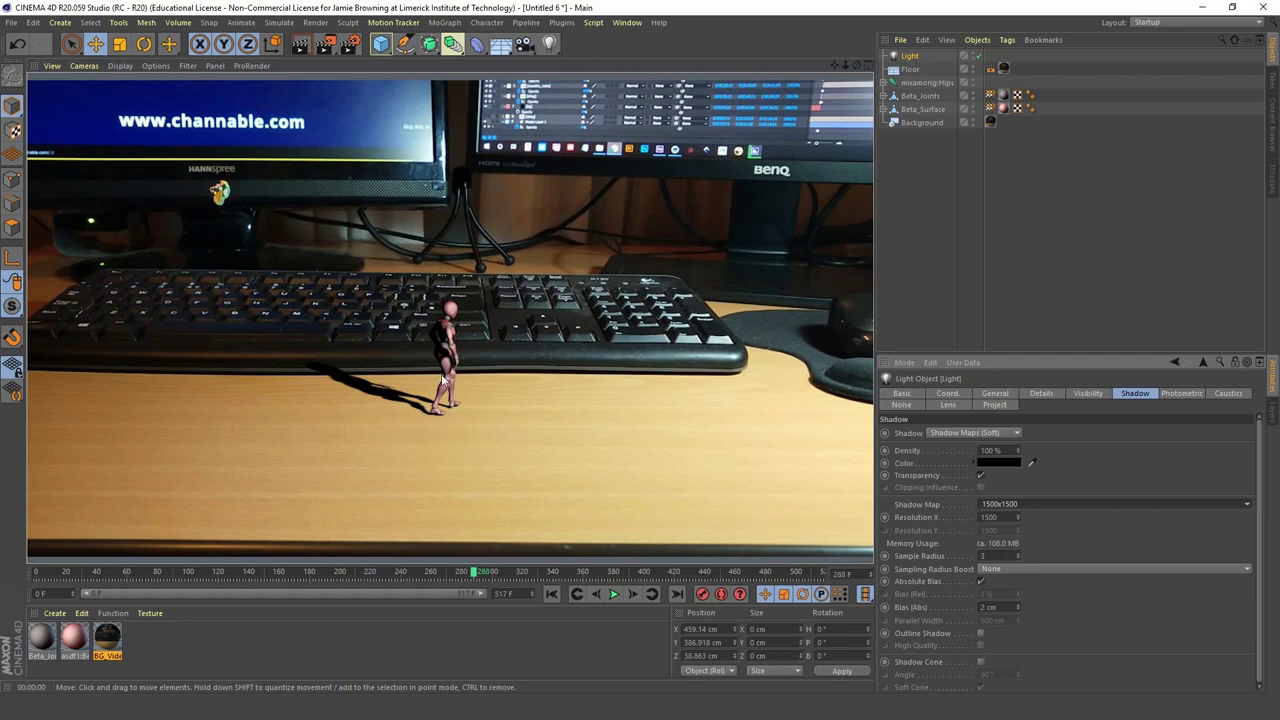
- Add a GGX reflectance layer to the character's red Beta_HighLimbsGeoSG2 material
double_click(75, 640)
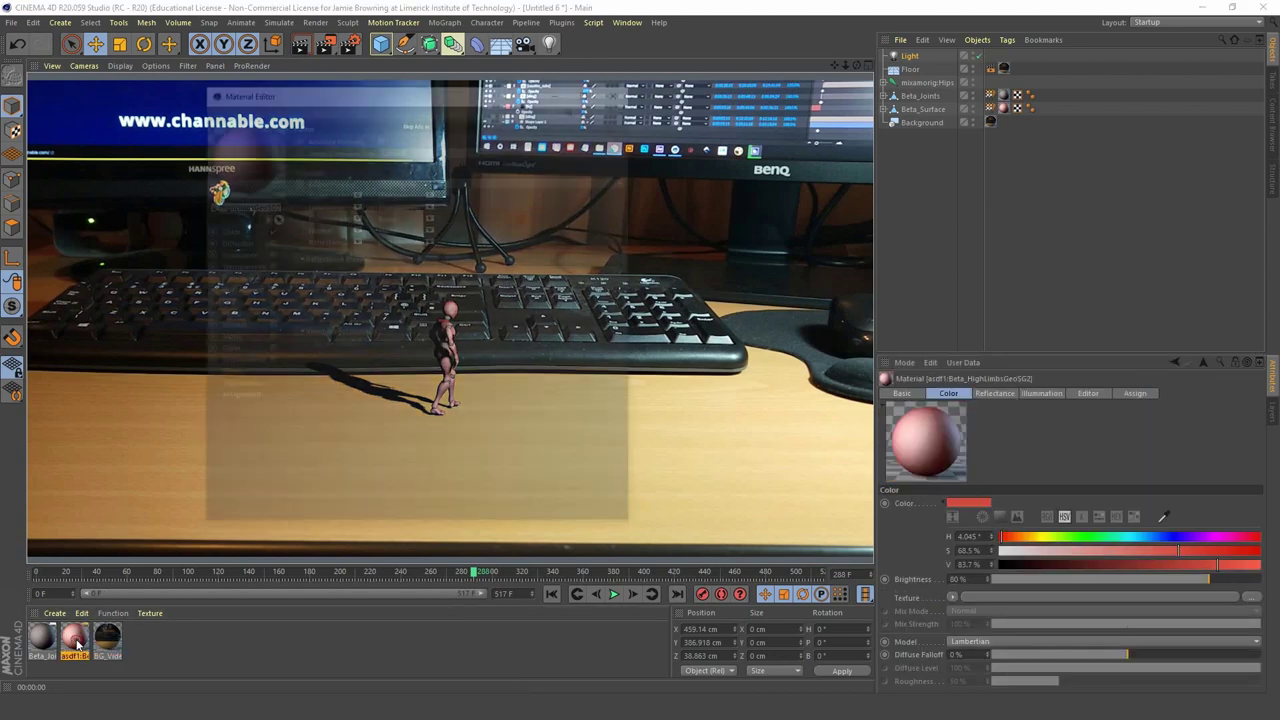
drag(436, 91, 917, 64)
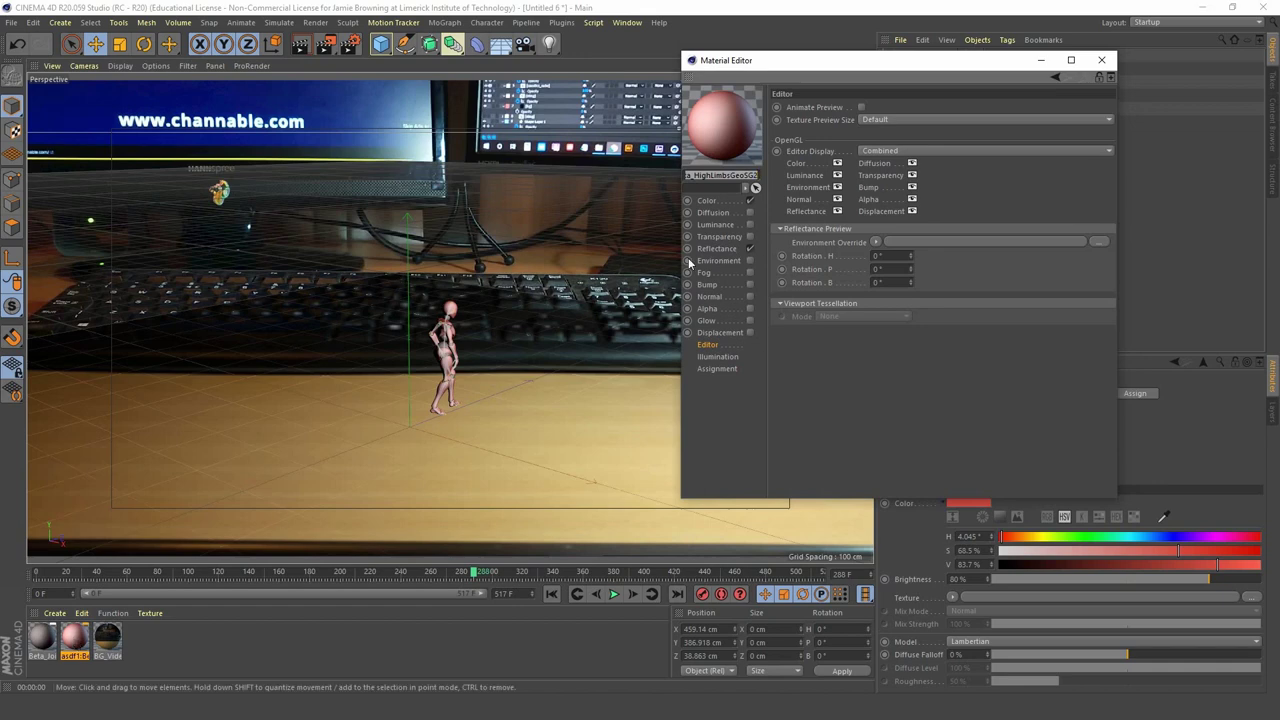
click(718, 249)
click(791, 134)
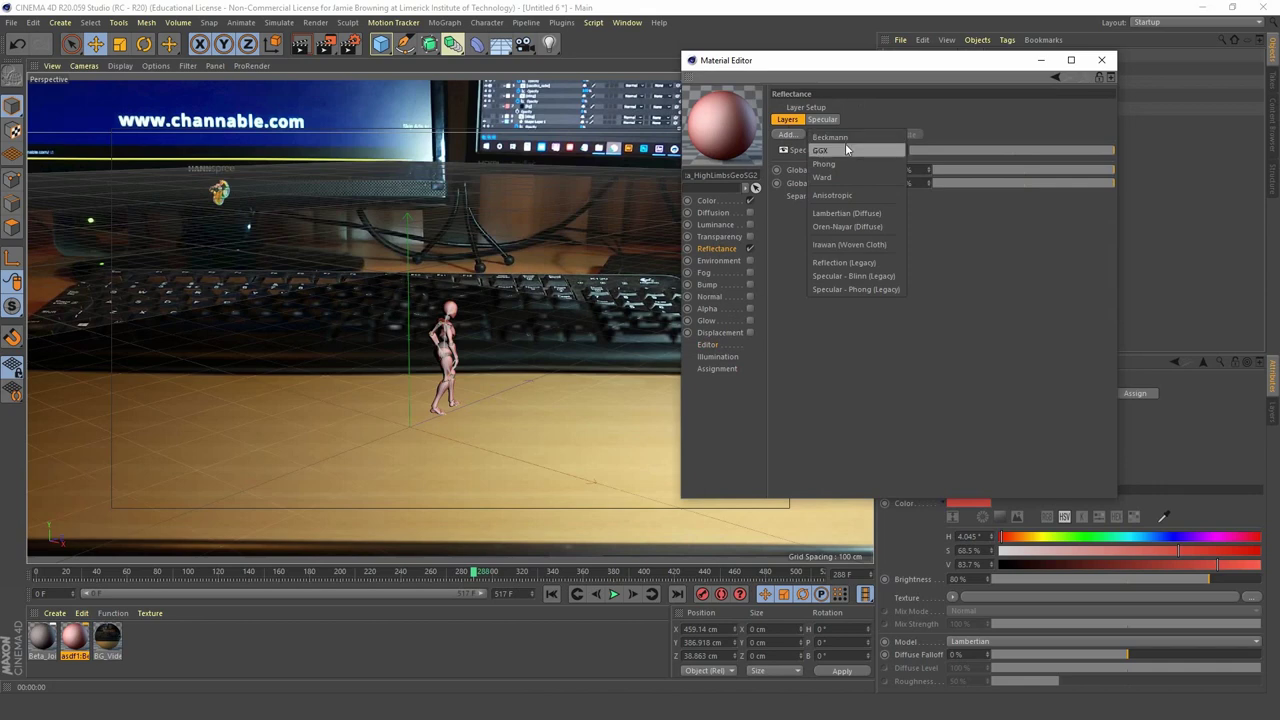
click(846, 150)
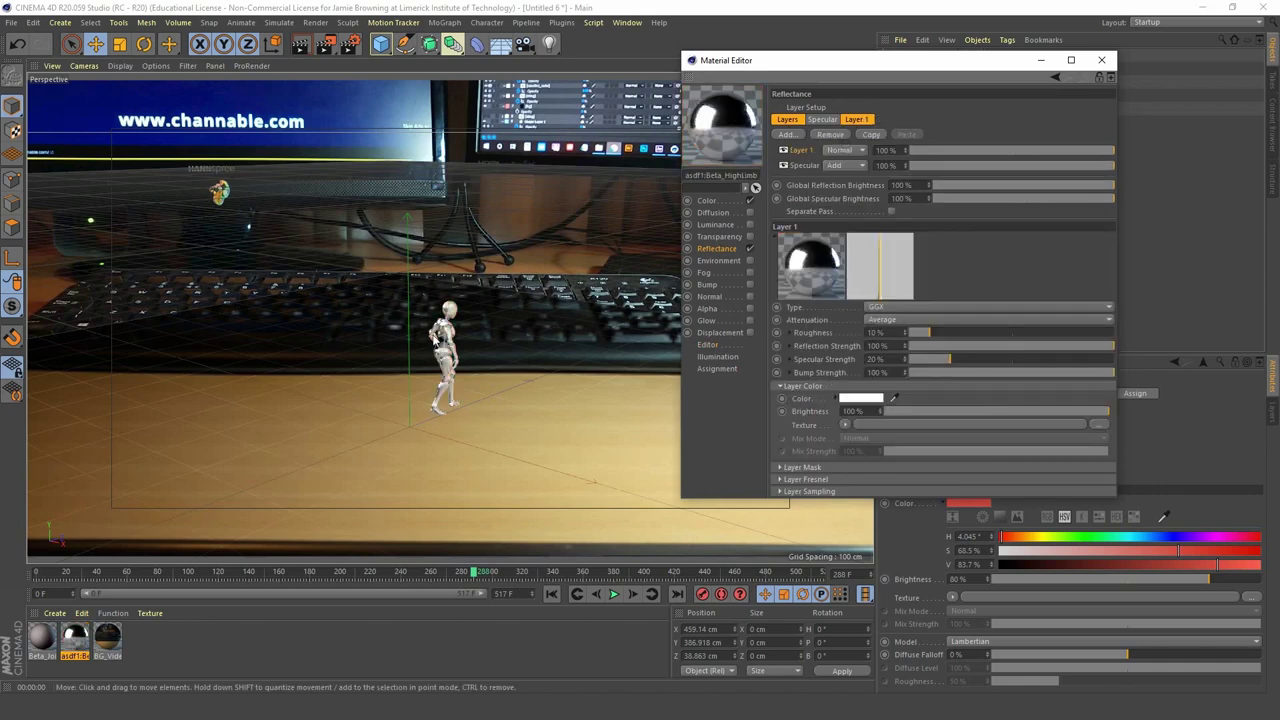
- Preview the reflective character with the Interactive Render Region over the Perspective view, and close the Material Editor
click(324, 58)
click(423, 322)
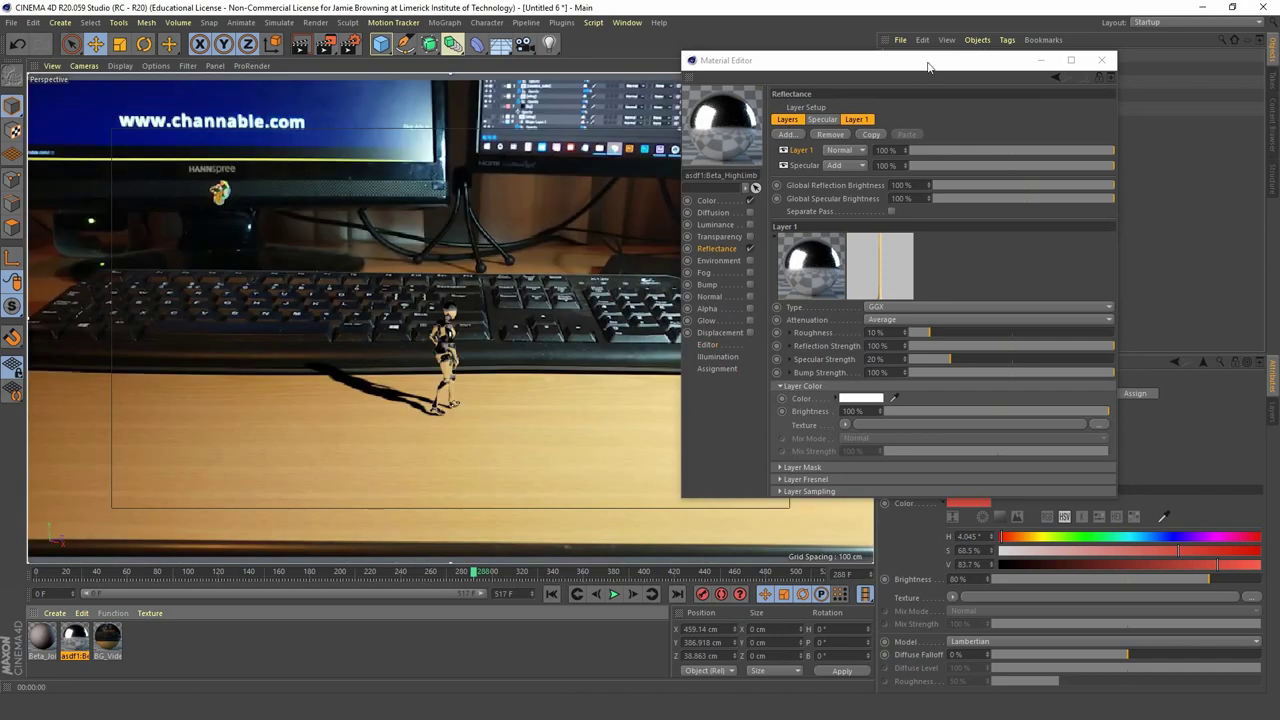
drag(927, 67, 968, 197)
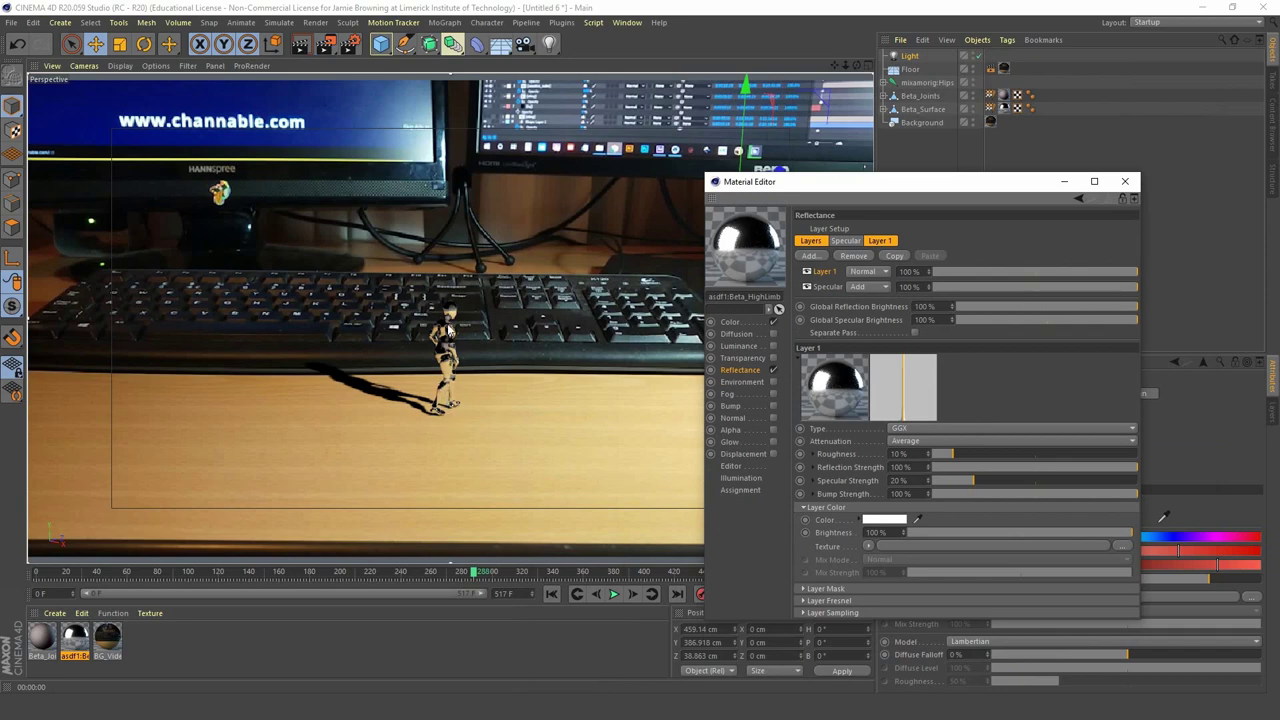
click(1127, 183)
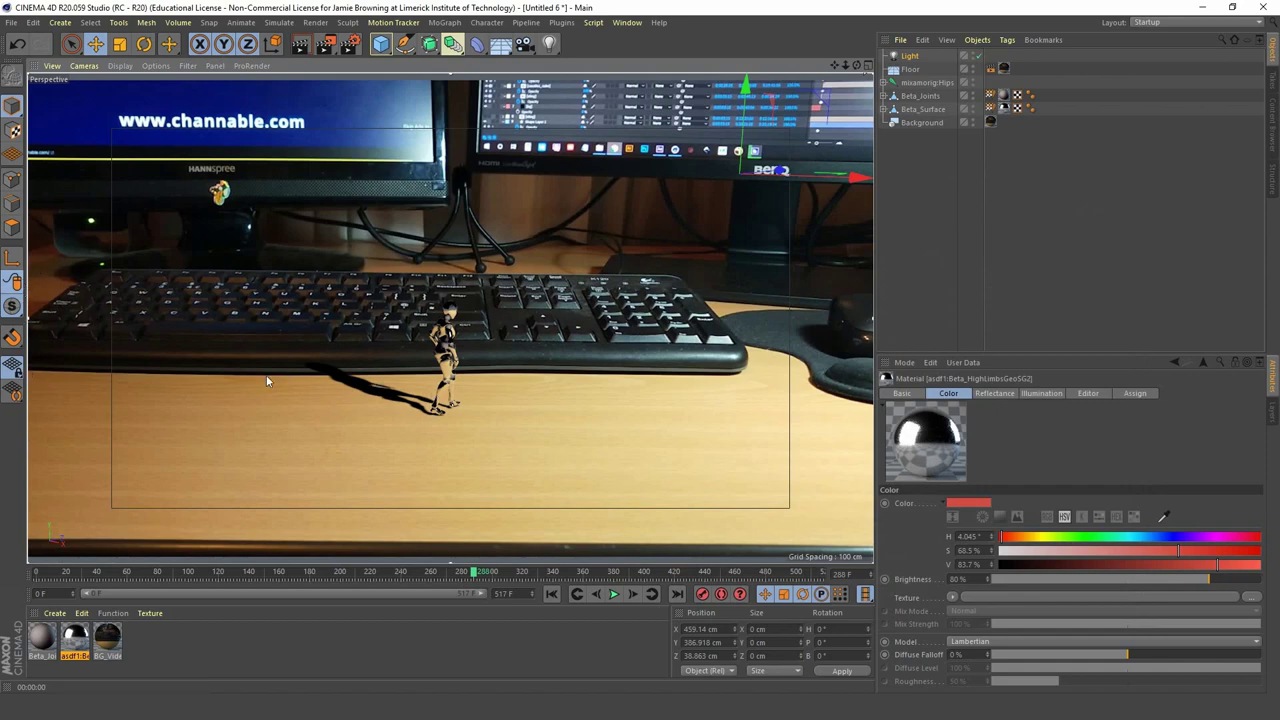
- Add a second light and move it to about X -453, Y -126, Z -418 cm in front of the character
click(15, 284)
click(550, 44)
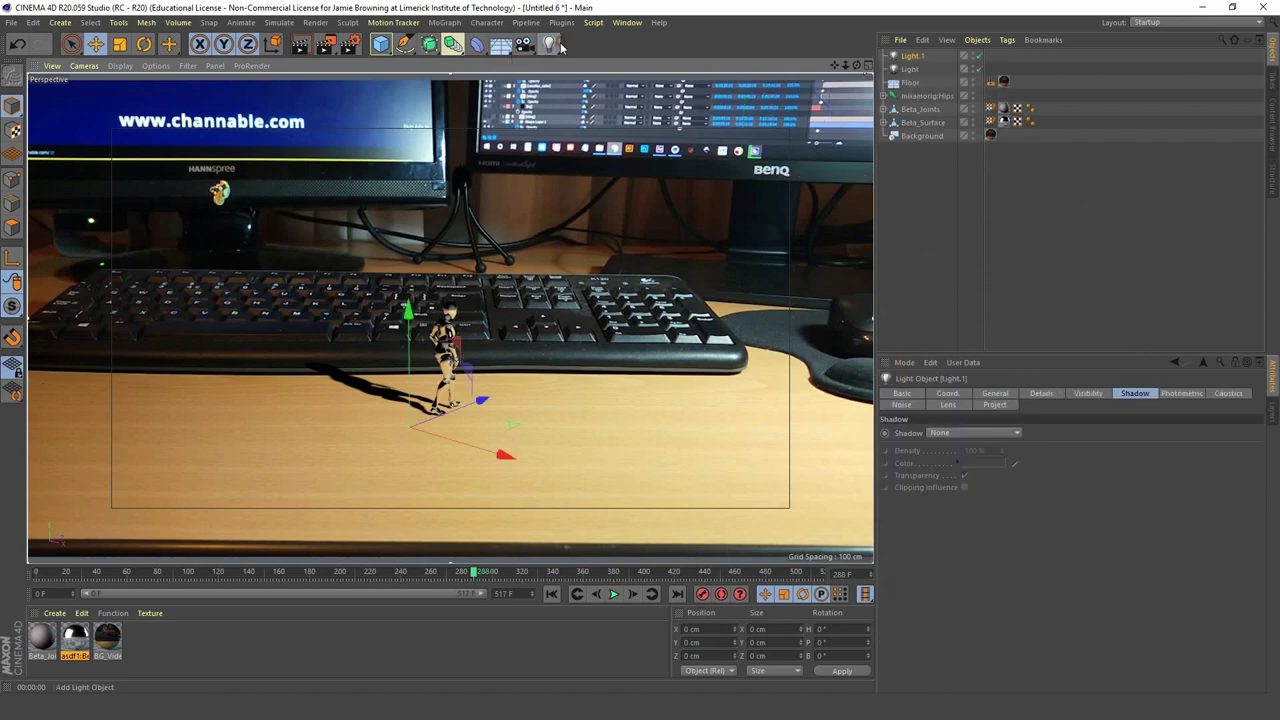
drag(518, 428, 109, 508)
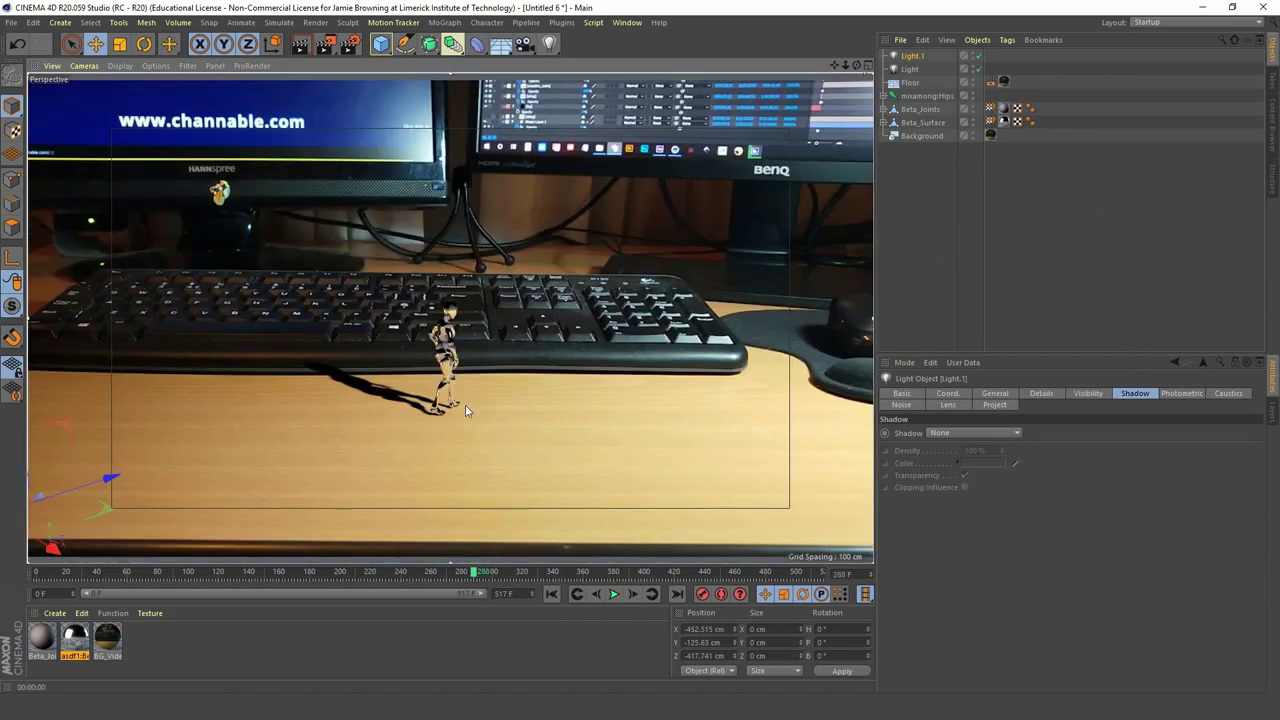
- Set the layer colour brightness of the Beta_HighLimbsGeoSG2 material's GGX reflectance layer to 90% and close the Material Editor
double_click(75, 640)
drag(490, 96, 1014, 71)
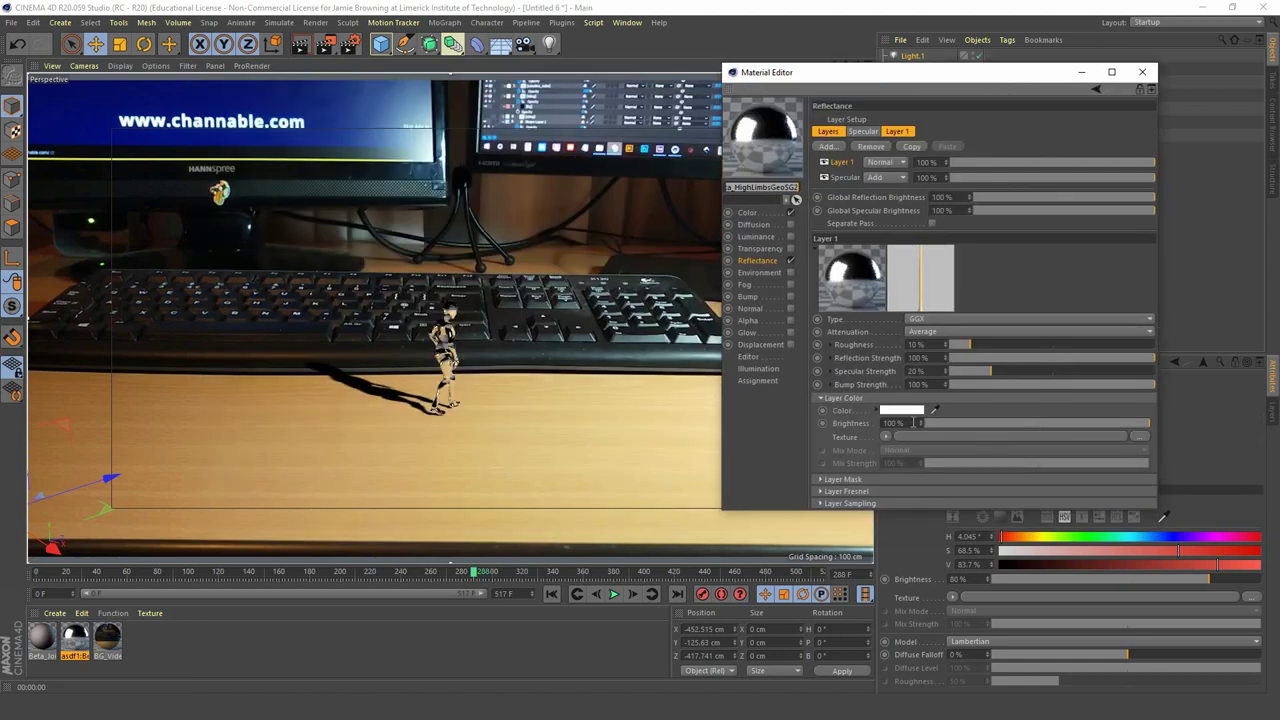
double_click(918, 422)
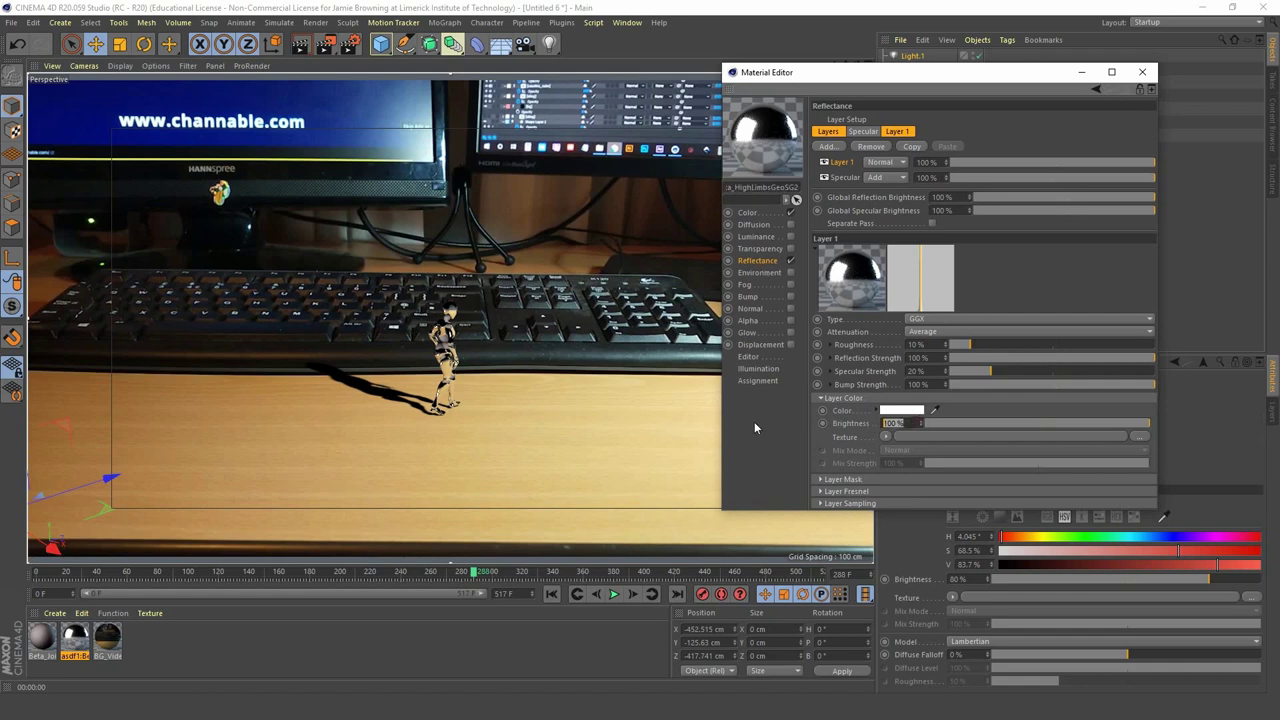
text(90)
key(Return)
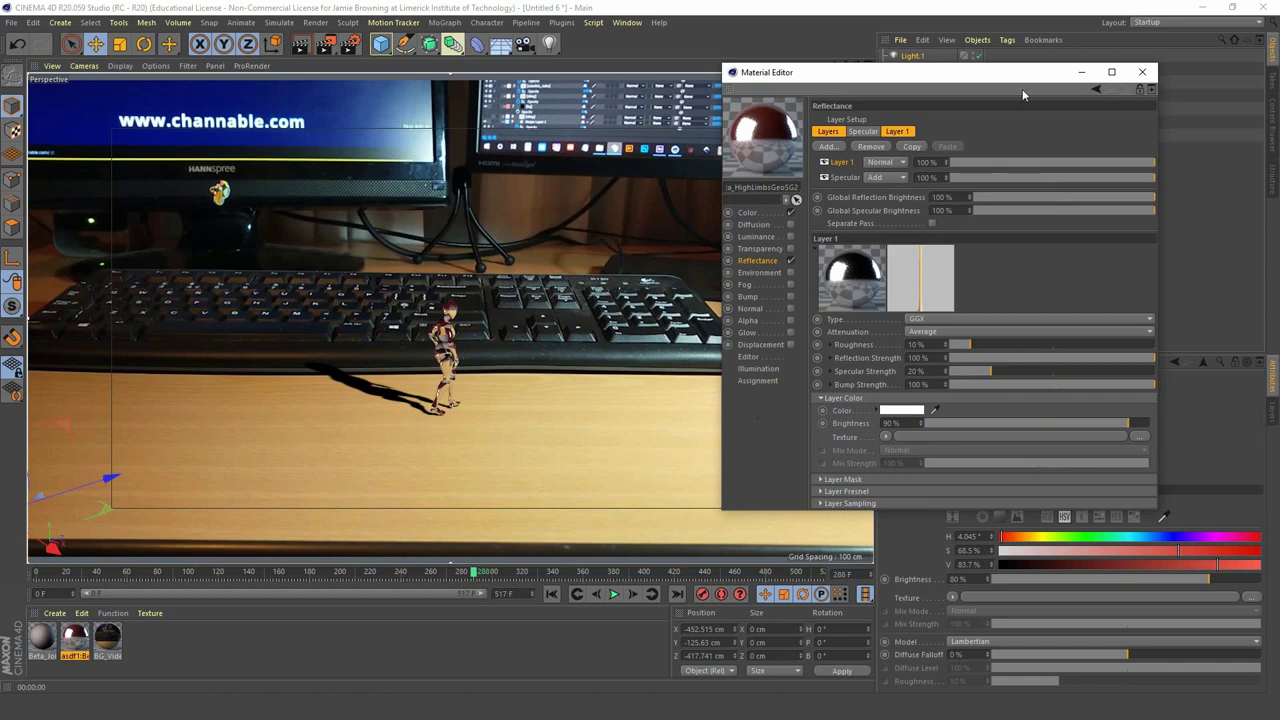
click(1142, 72)
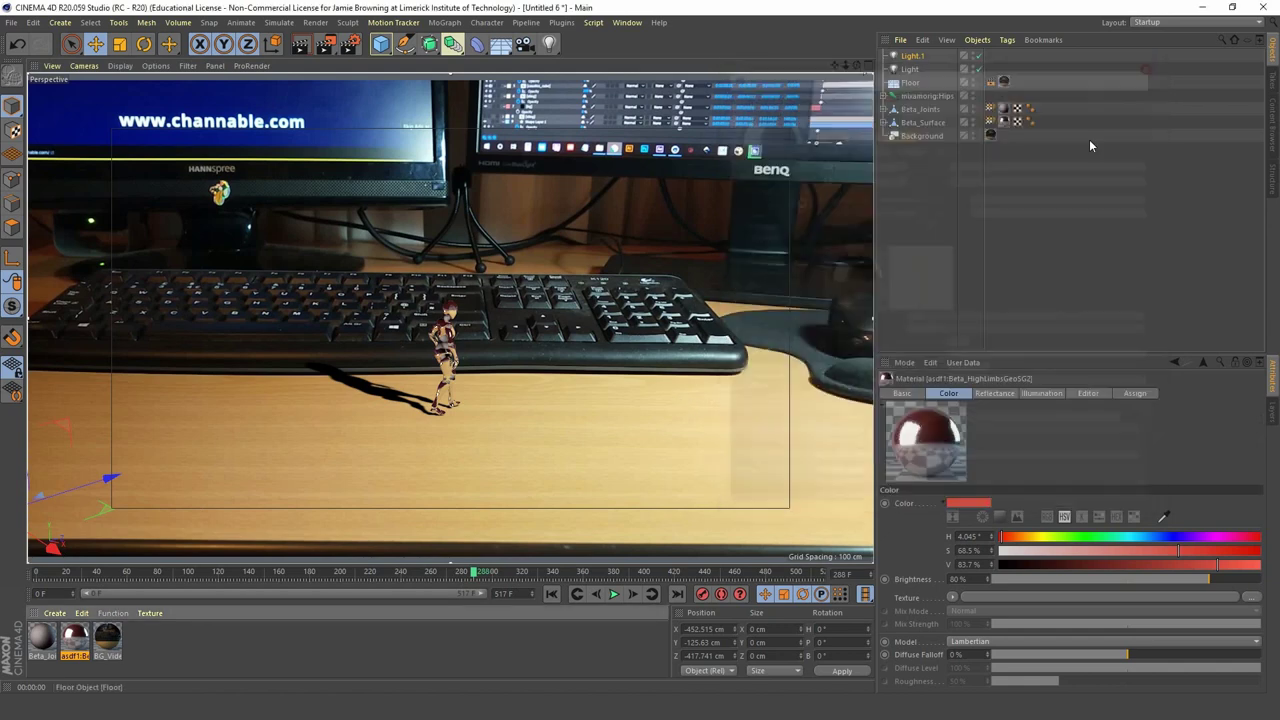
- Add a Sky object with a Compositing tag and turn off its Seen by Camera option
click(500, 45)
click(545, 87)
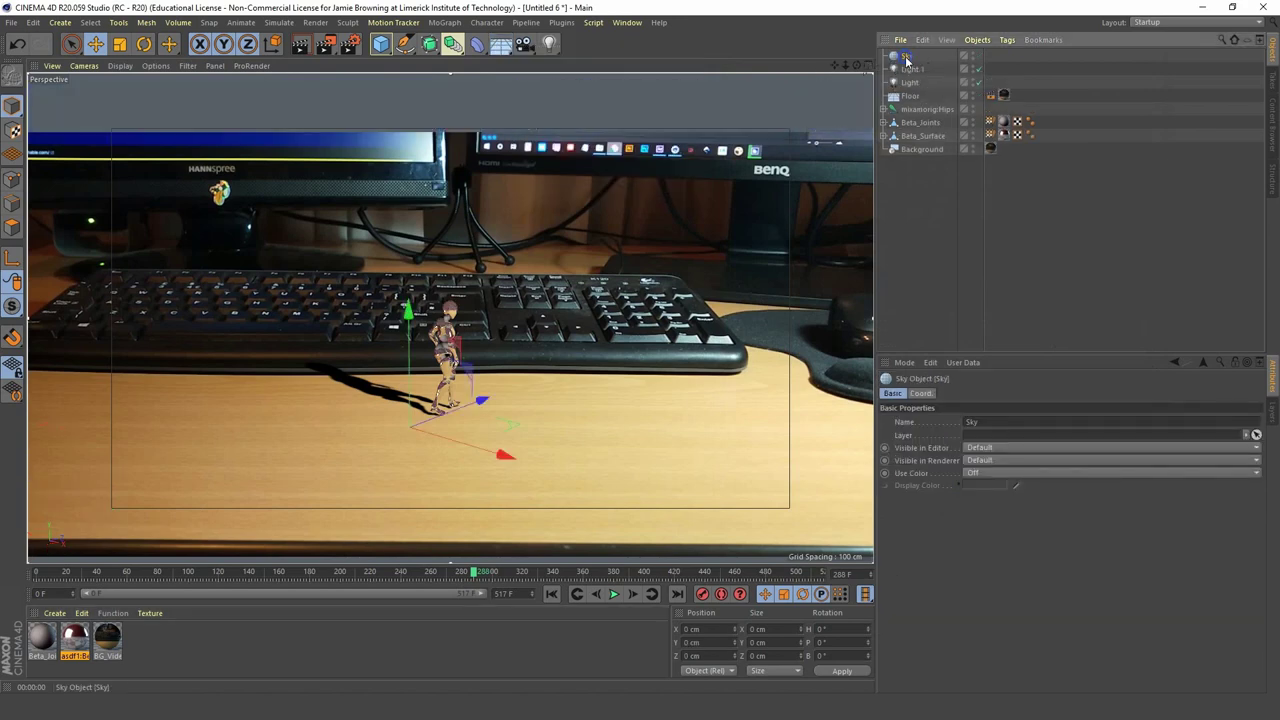
right_click(906, 57)
mouse_move(963, 67)
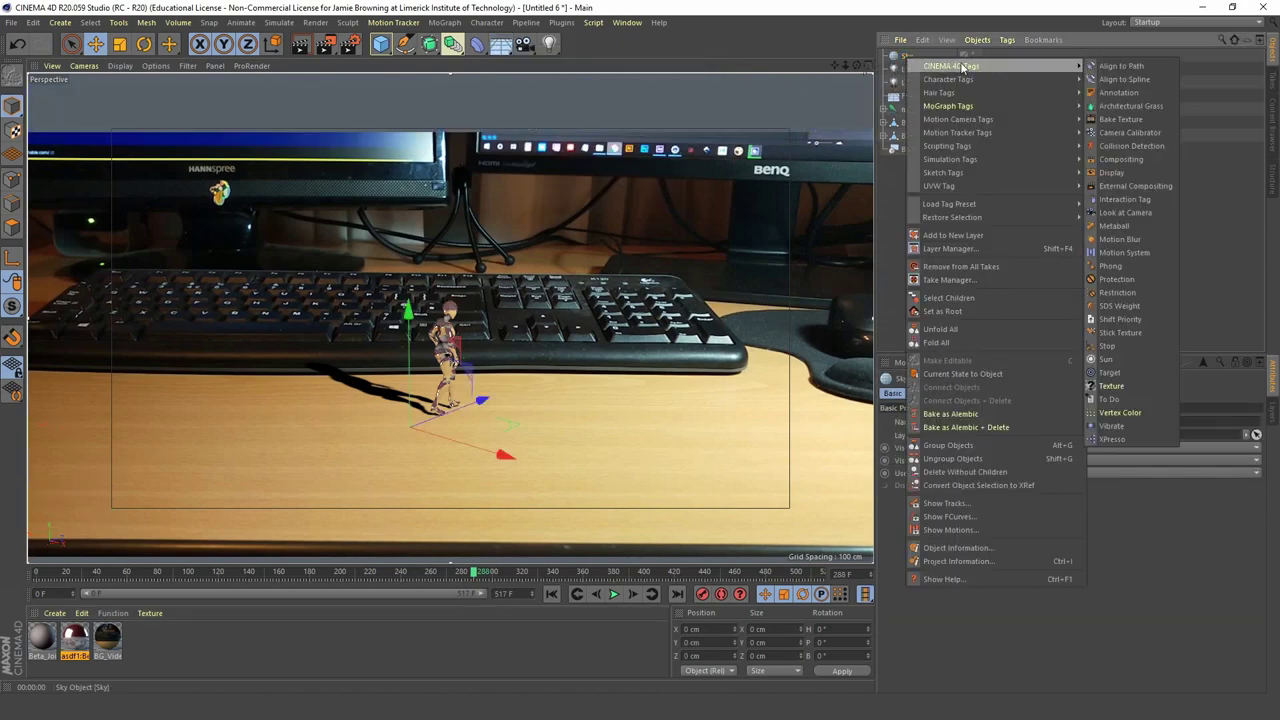
click(1117, 159)
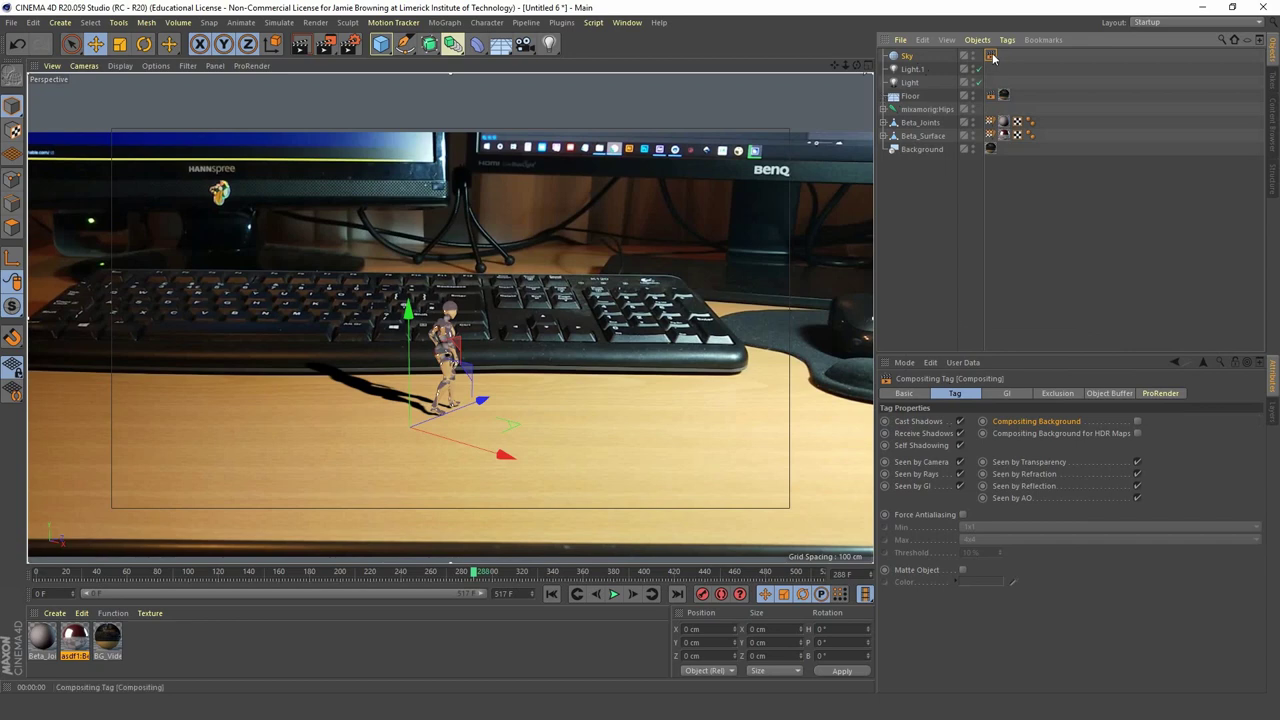
click(960, 462)
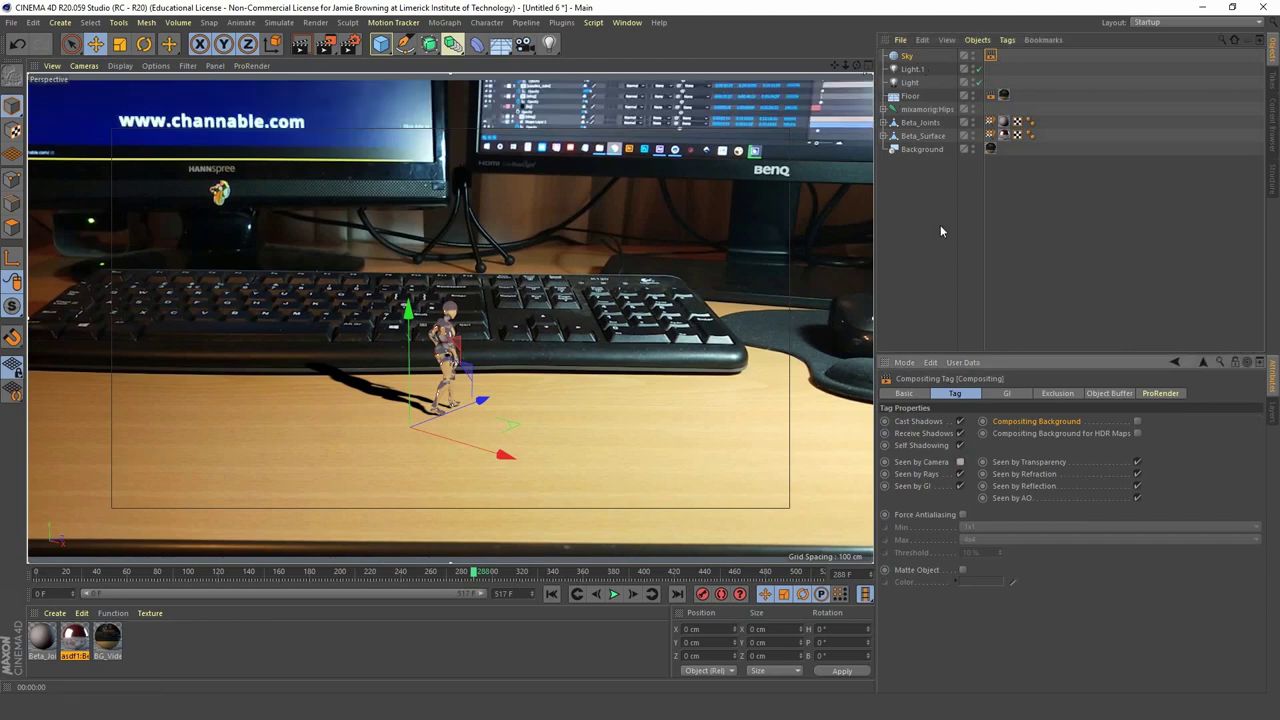
- Copy the floor's BG_Video texture tag onto the Sky, and play the animation on to frame 320
click(1004, 96)
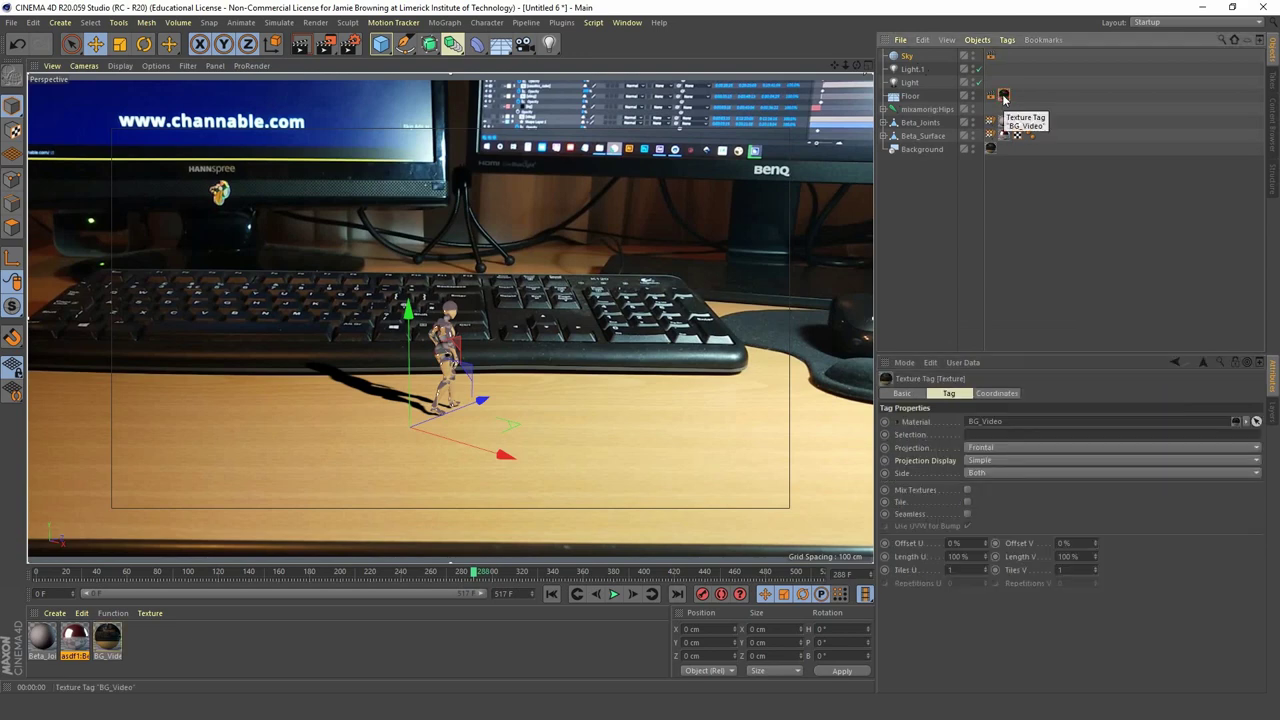
ctrl+drag(1004, 96, 1001, 58)
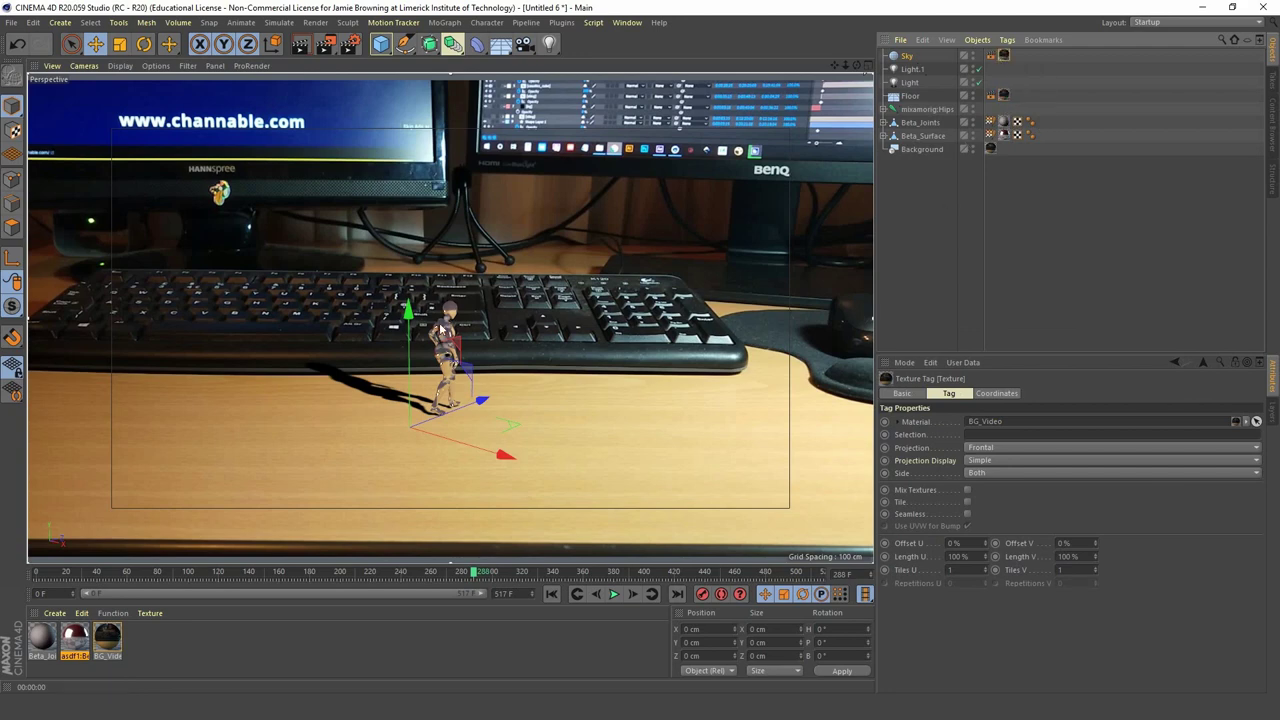
click(908, 57)
click(933, 219)
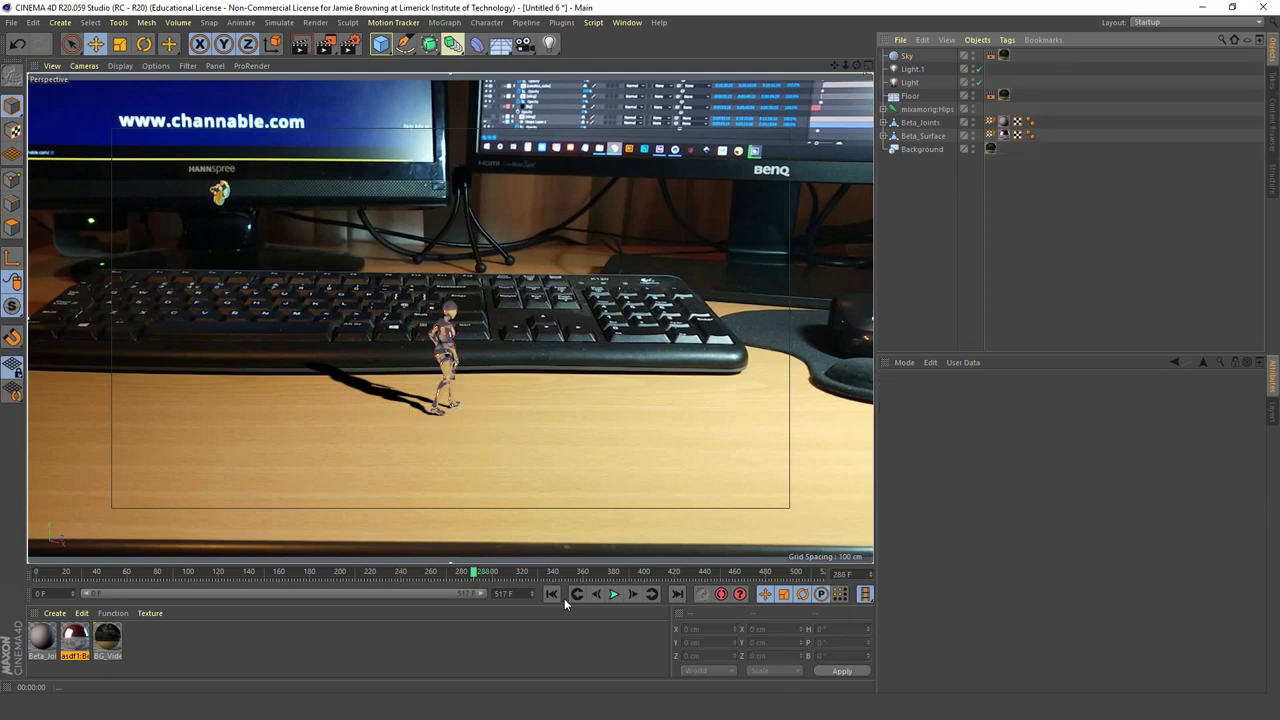
click(614, 594)
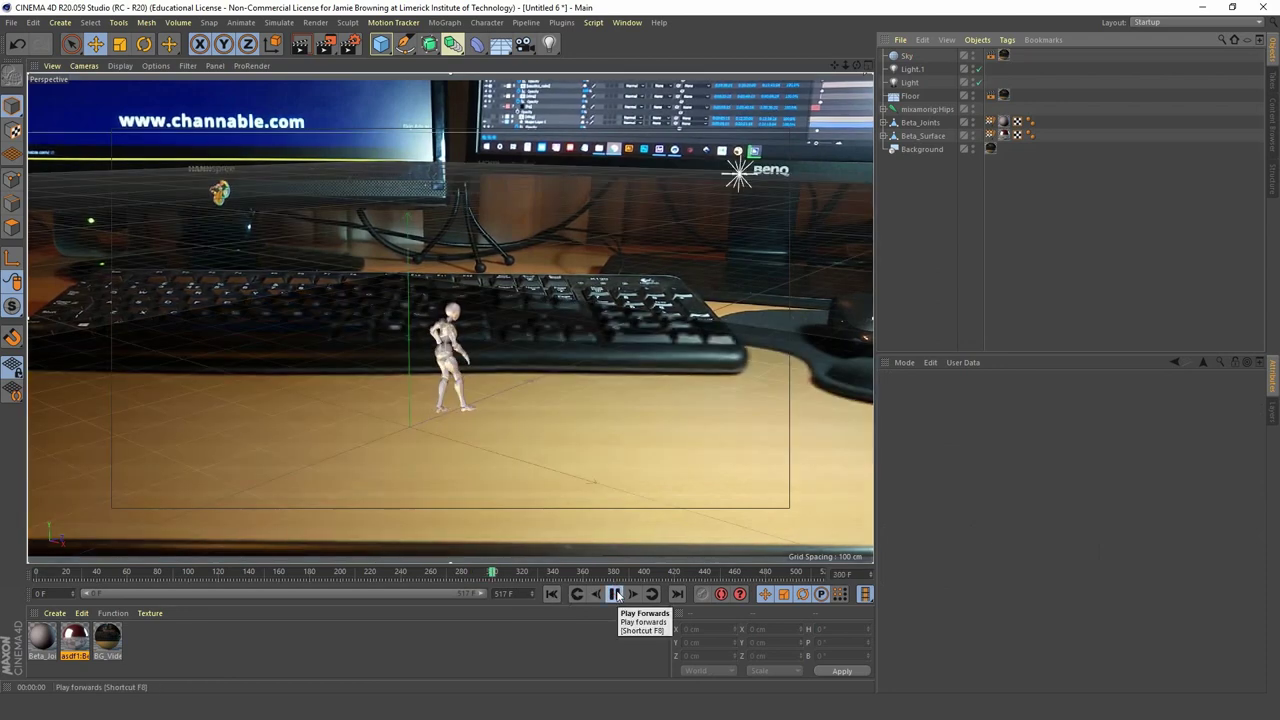
click(614, 594)
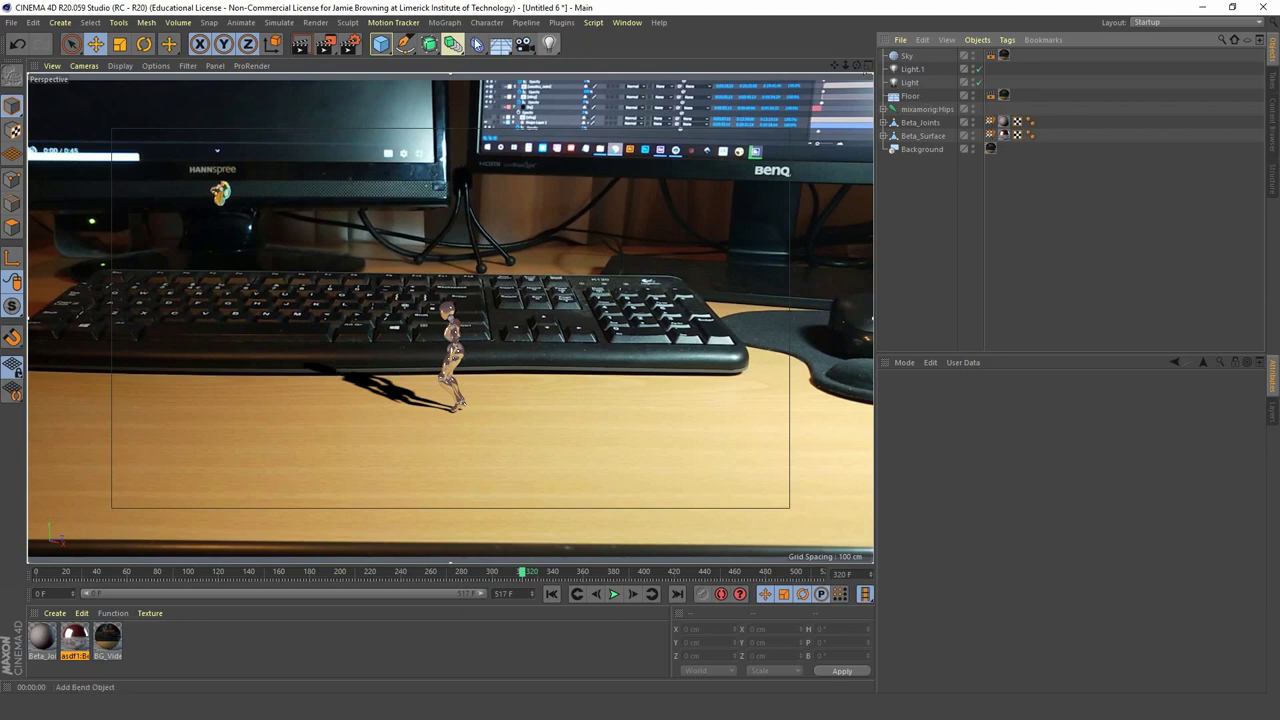
- Add a cylinder to the scene and set its orientation to -X
click(382, 46)
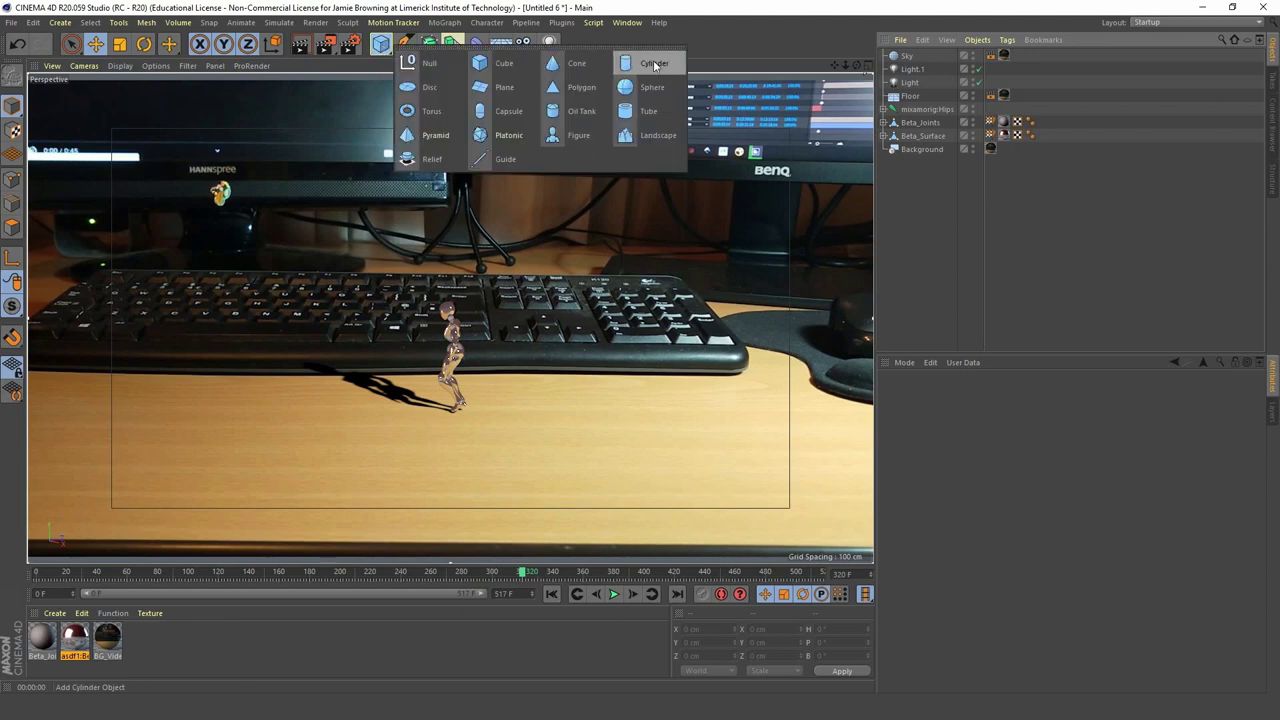
click(655, 65)
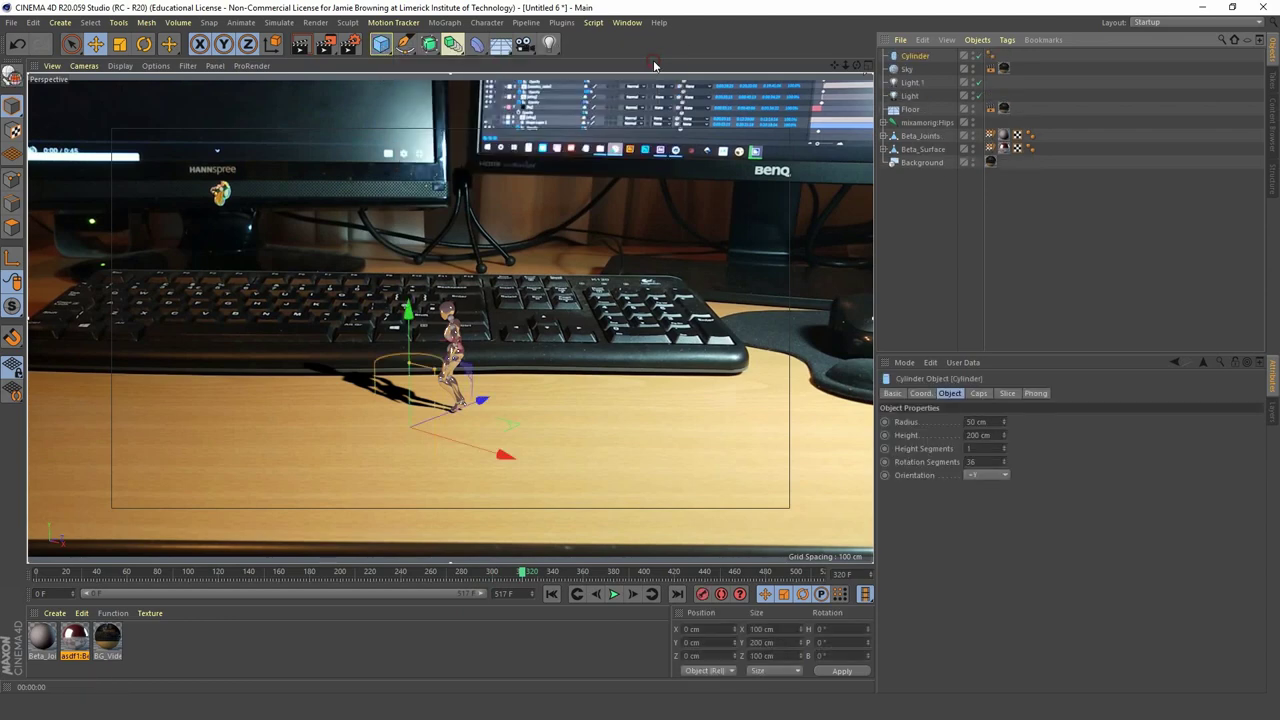
click(984, 478)
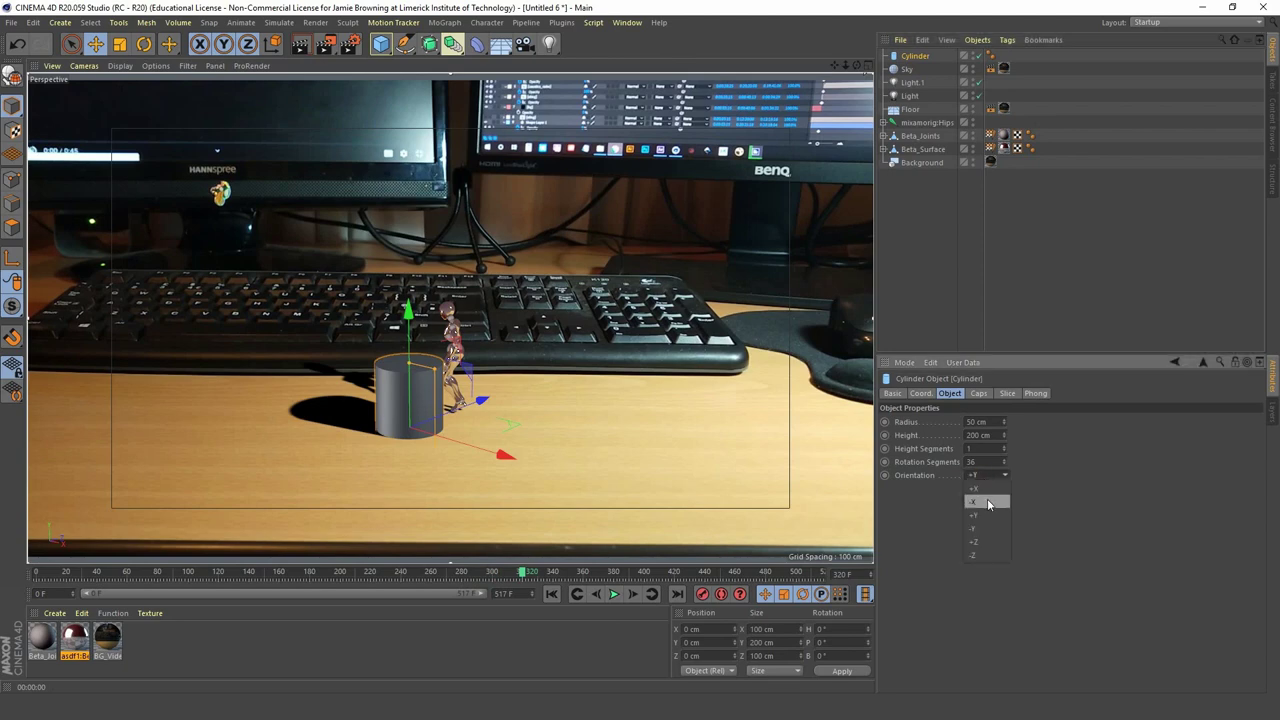
click(988, 503)
- Align the cylinder with the keyboard's front edge: heading about 40.9°, length about 1411 cm, position about X -258, Z 171 cm
click(144, 43)
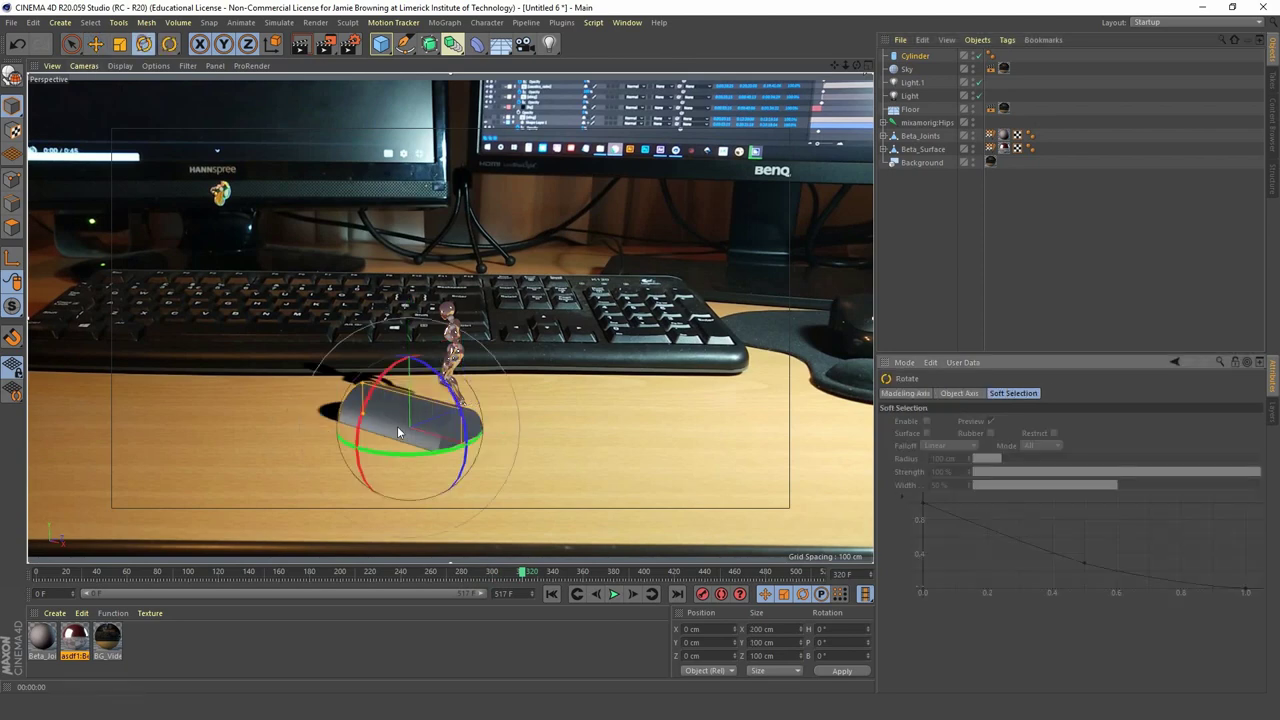
drag(426, 462, 473, 444)
key(e)
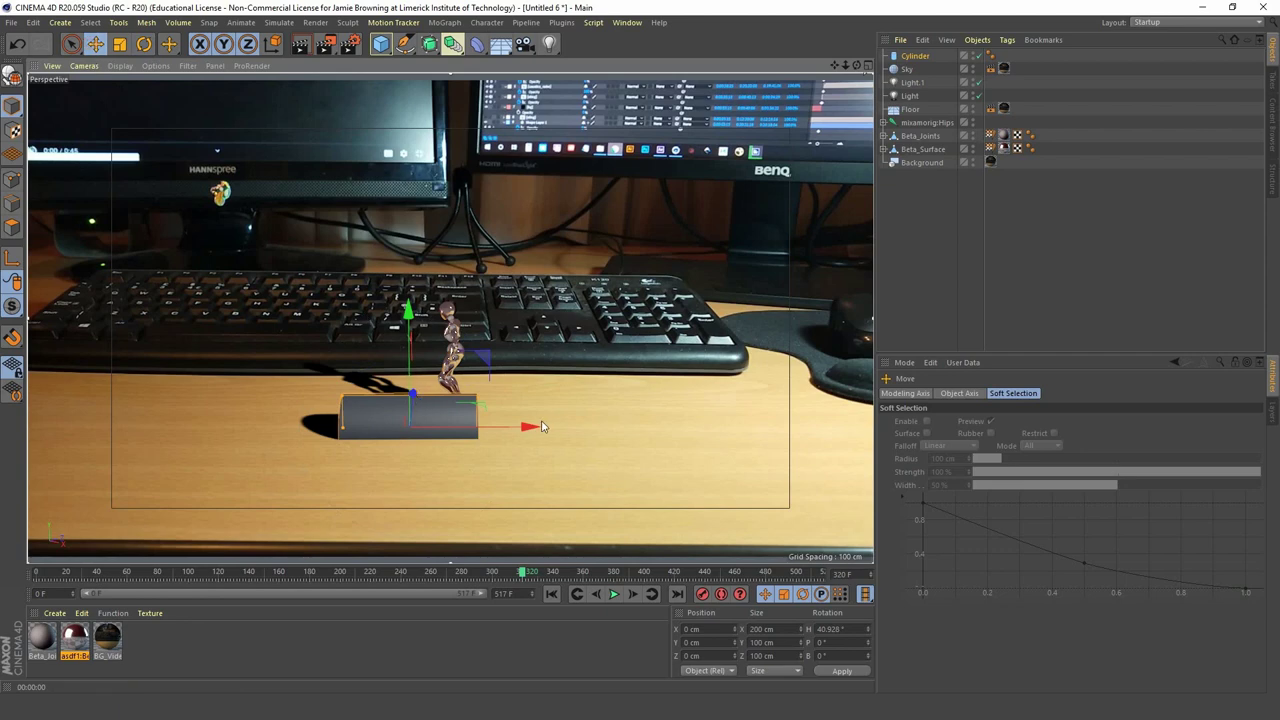
drag(477, 412, 28, 390)
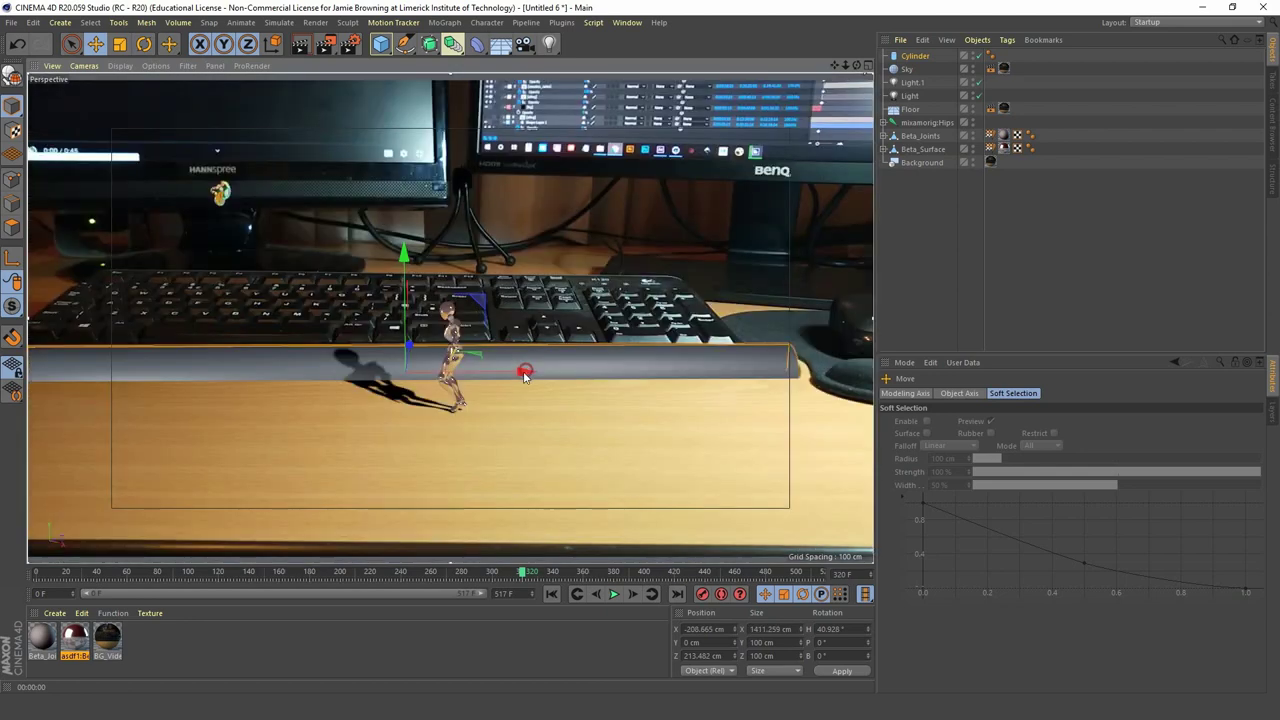
drag(524, 372, 490, 377)
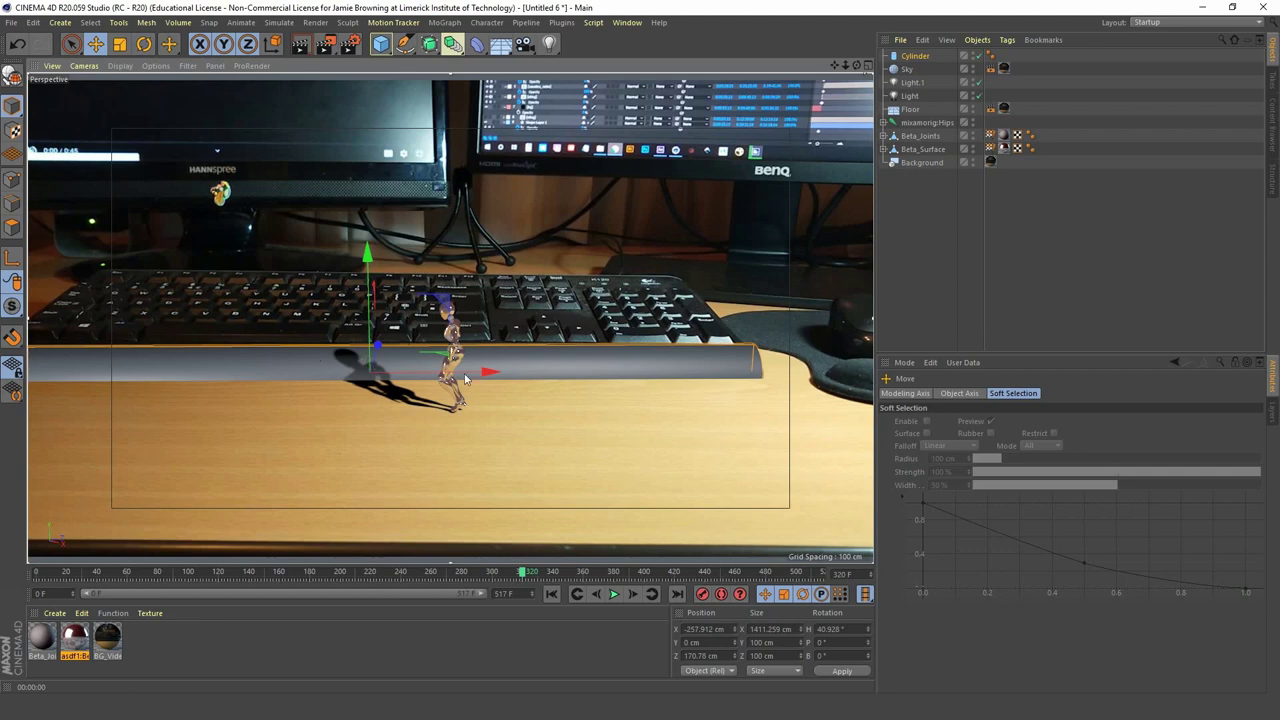
- Copy the Sky's BG_Video texture tag and the floor's Compositing tag onto the cylinder, with Cast Shadows turned off
click(1005, 69)
drag(1005, 72, 1005, 57)
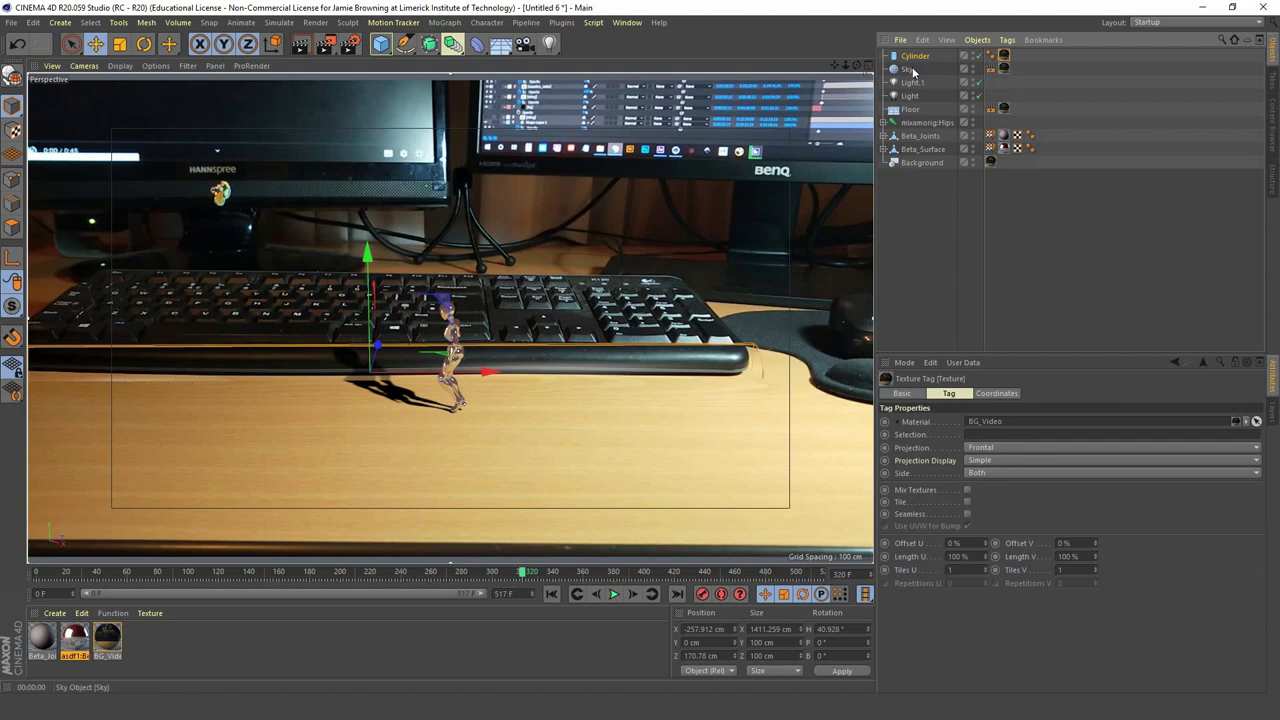
click(991, 109)
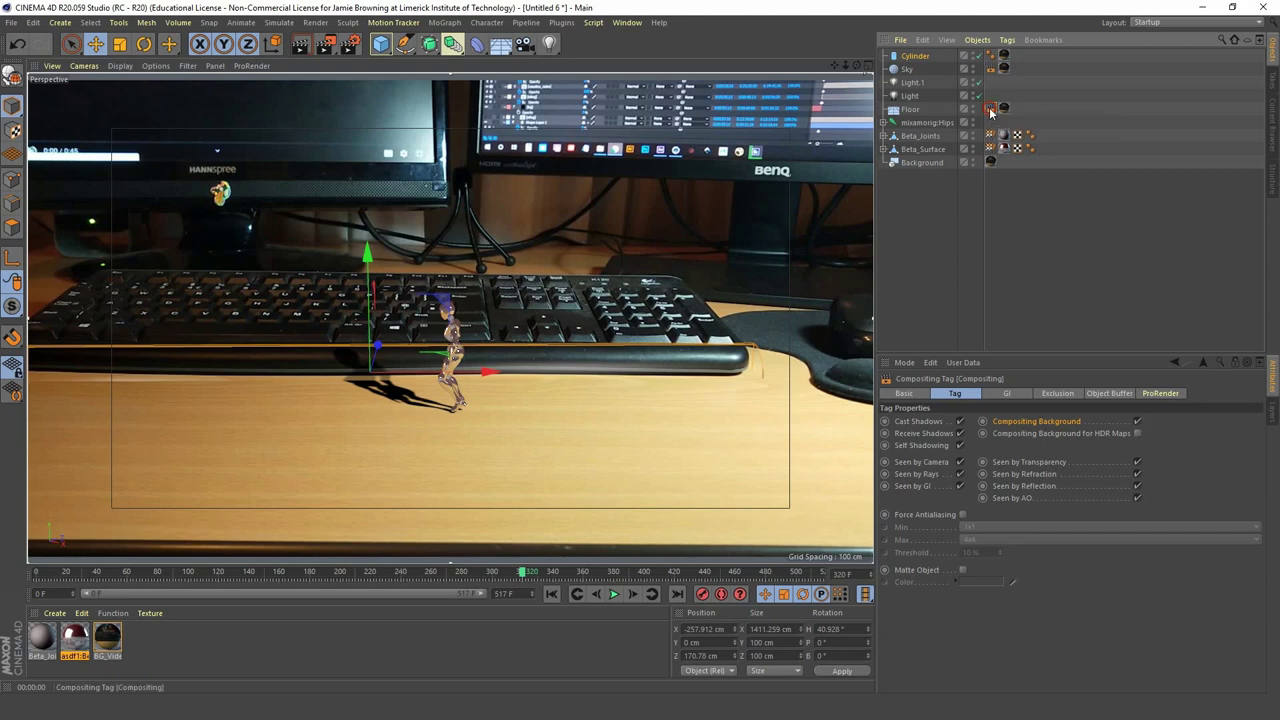
ctrl+drag(990, 108, 1020, 57)
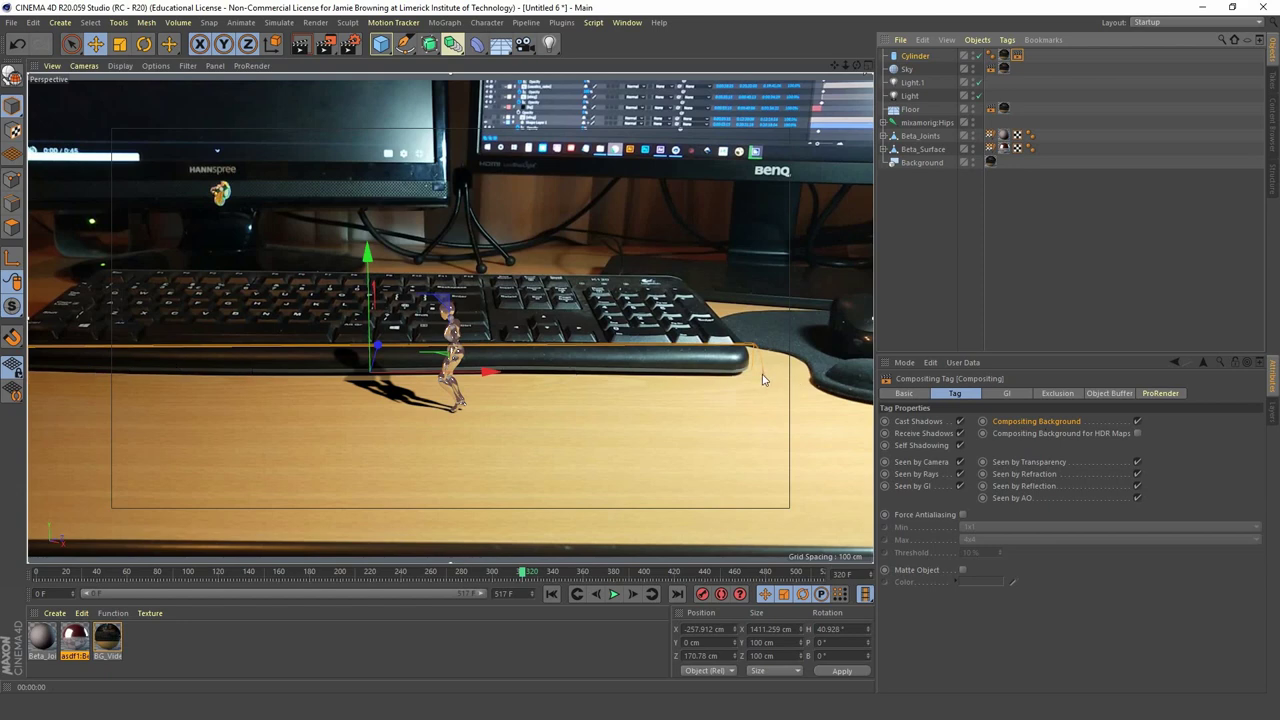
click(959, 421)
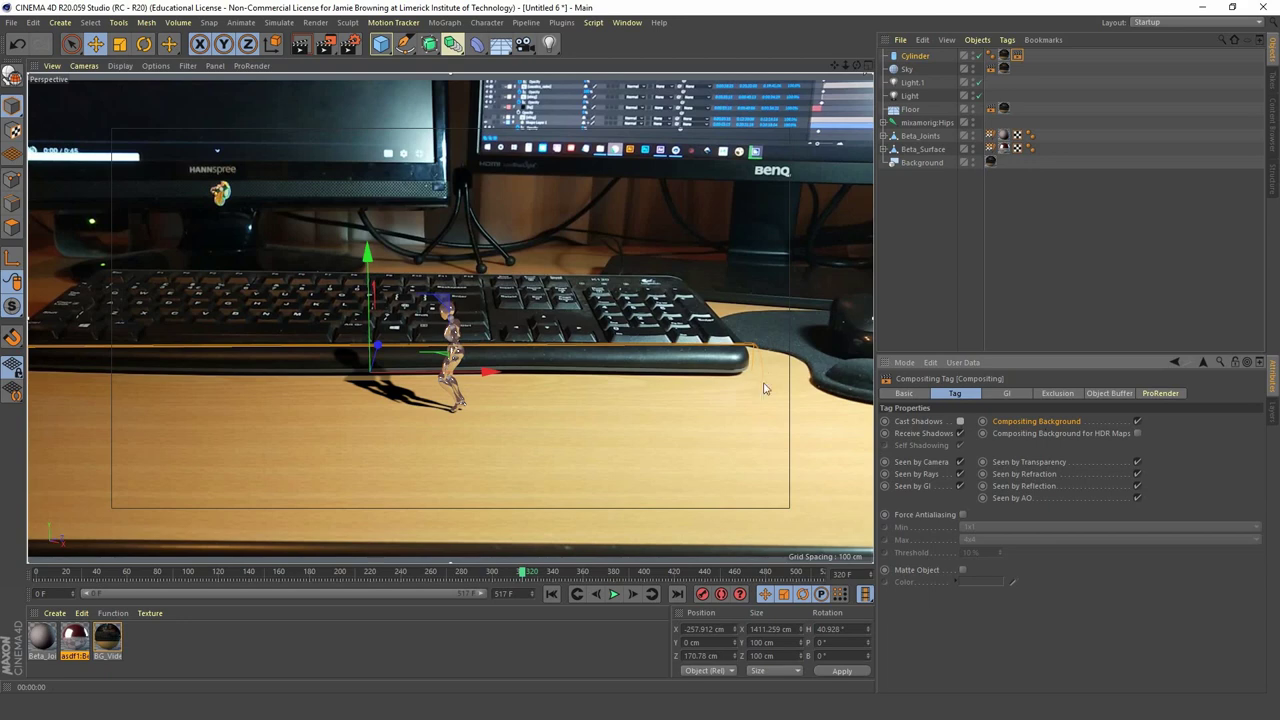
click(919, 243)
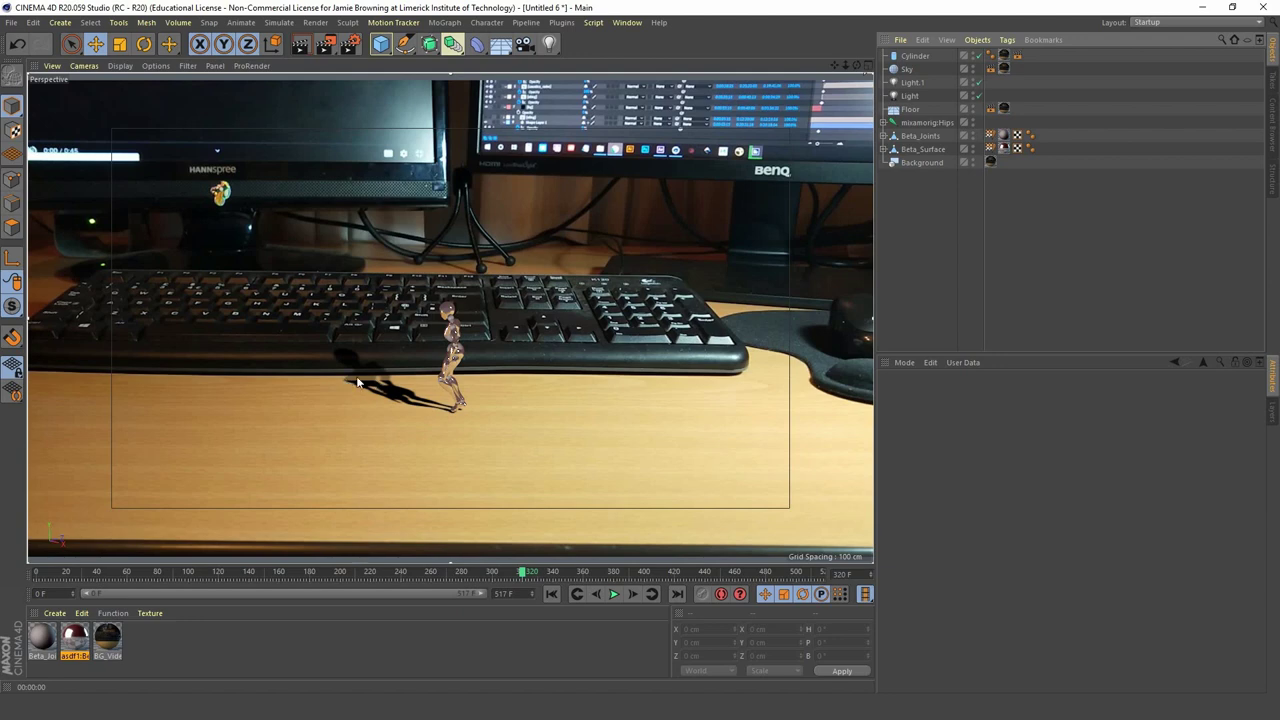
- Move the cylinder slightly farther back to about X -281, Z 197 cm and deselect it
click(915, 56)
drag(421, 361, 381, 347)
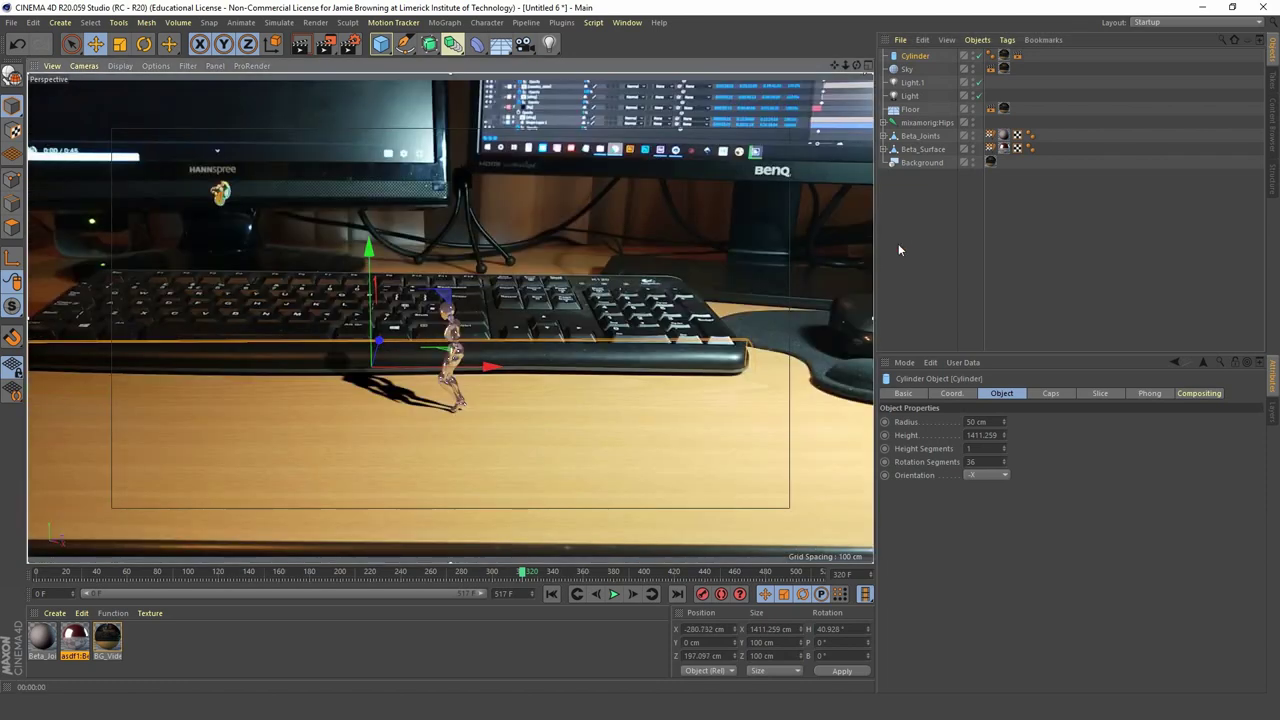
click(899, 243)
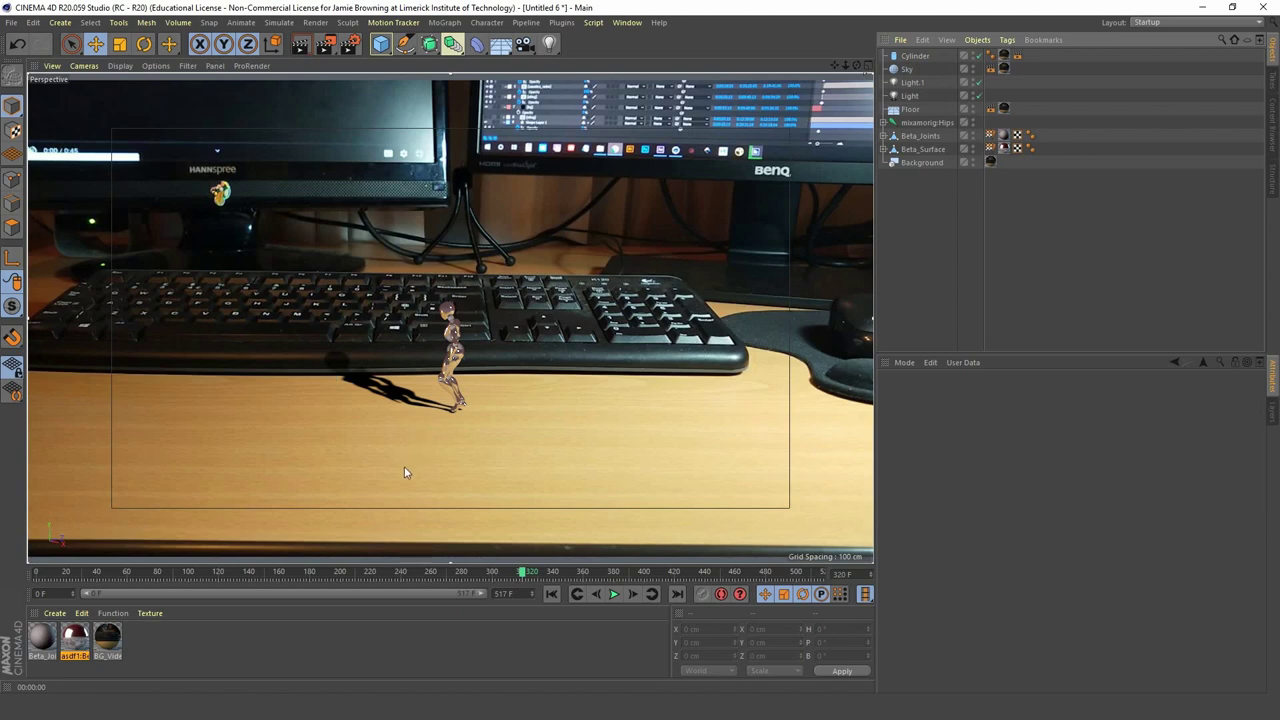
- Set the first light's shadow sample radius to 6 and sample its shadow colour from the dark mouse pad area in the footage
click(910, 95)
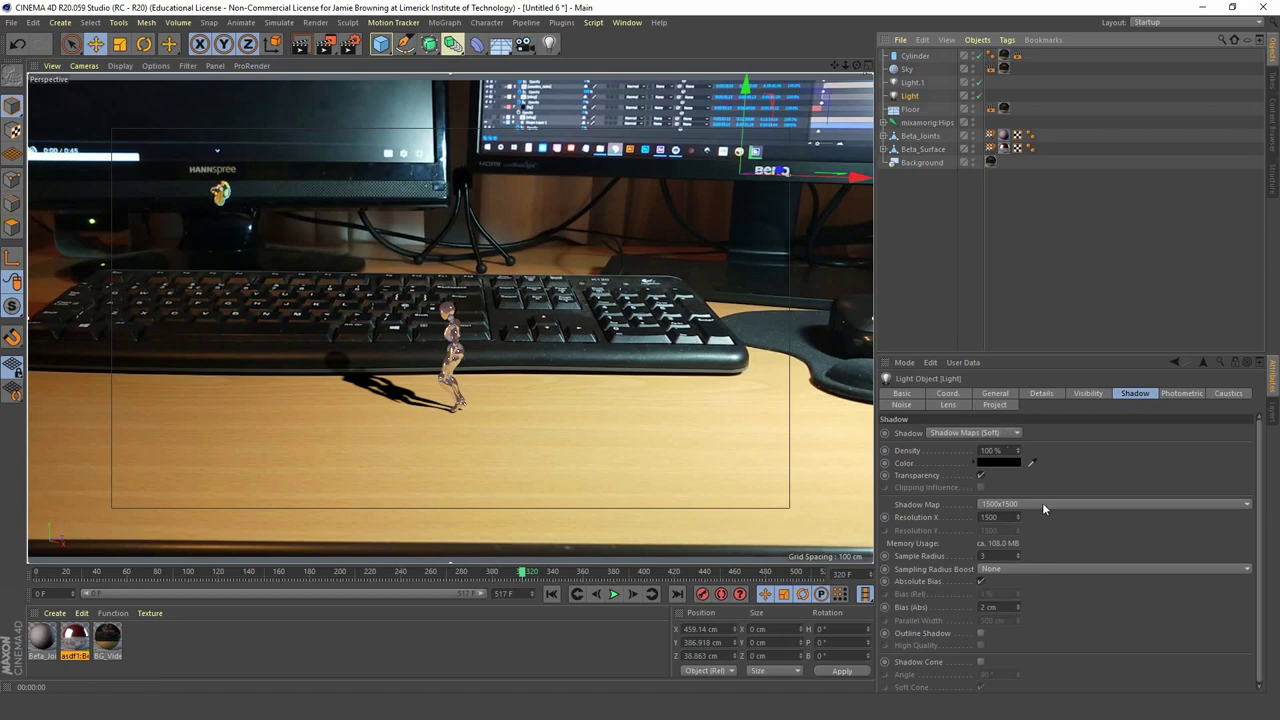
click(998, 554)
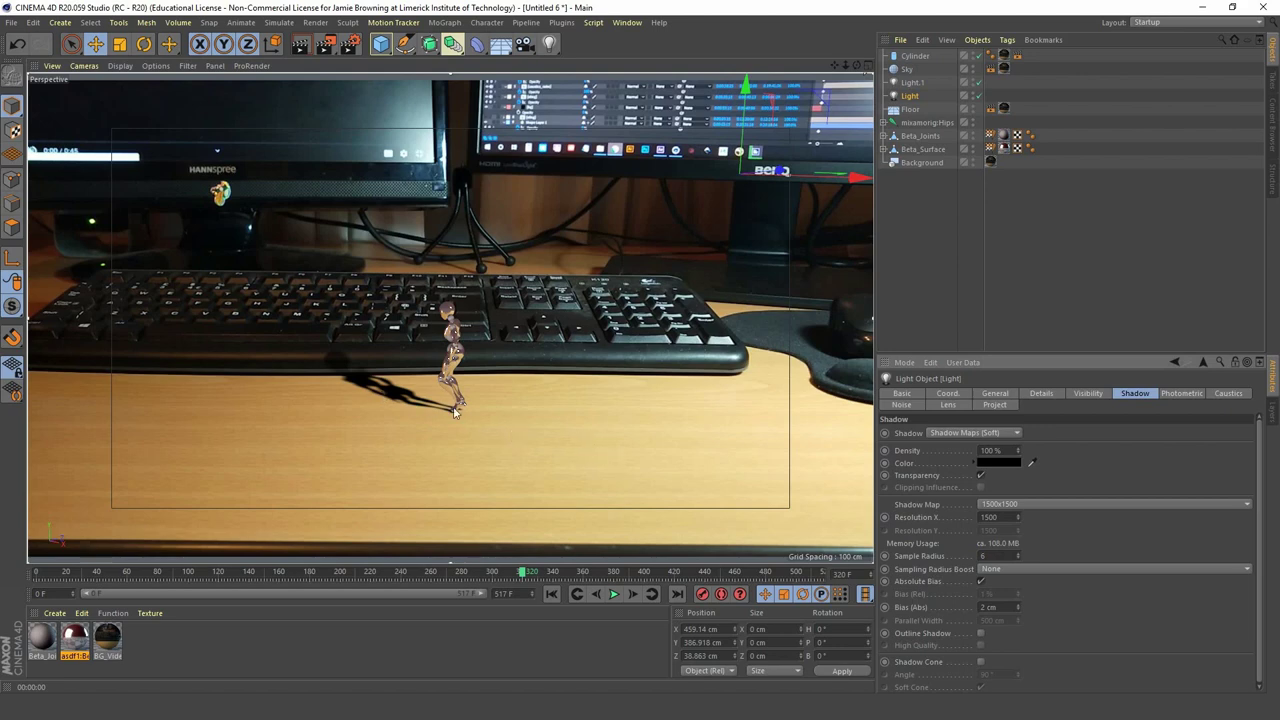
click(1036, 466)
click(835, 358)
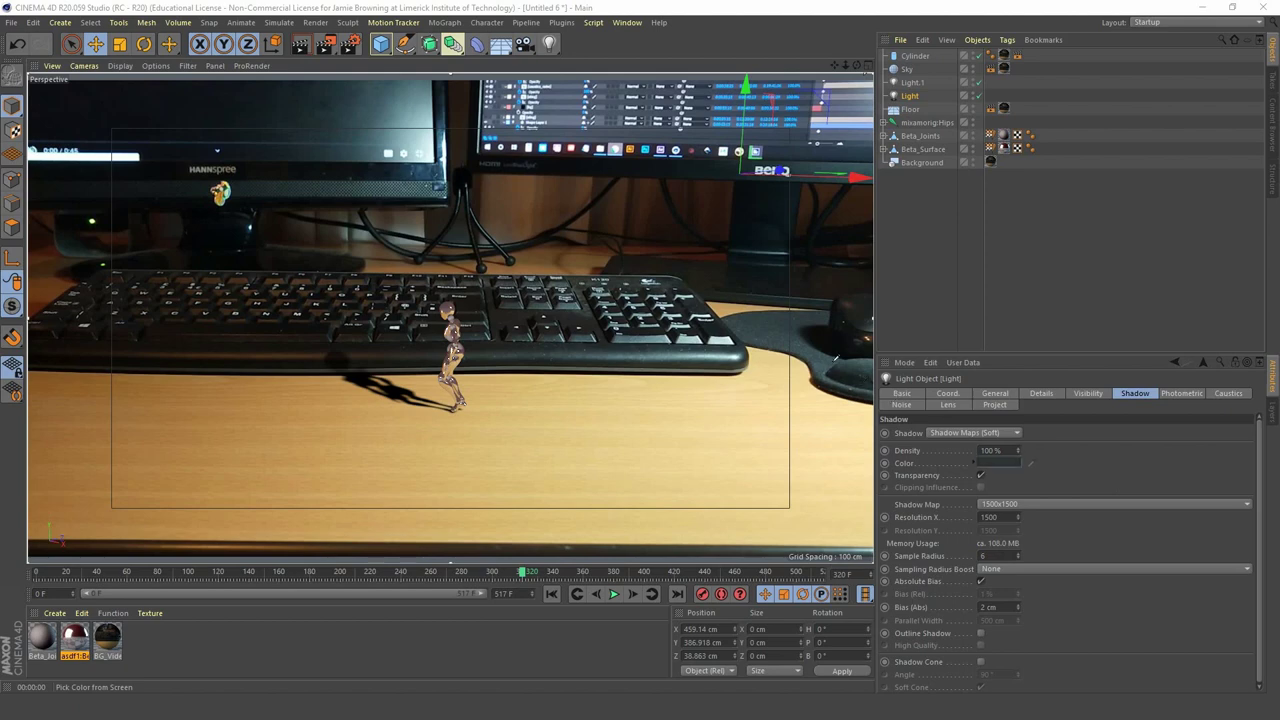
click(820, 338)
click(820, 340)
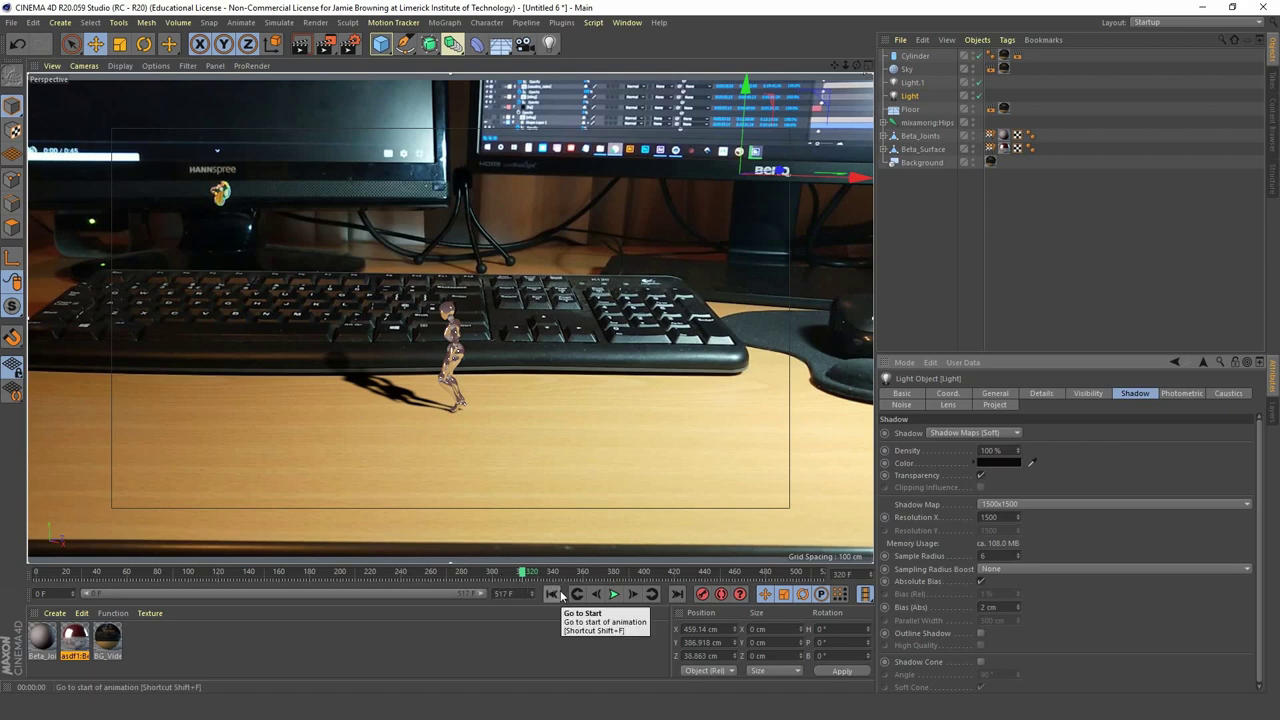
- Turn off the Interactive Render Region and play the animation in the viewport
click(326, 44)
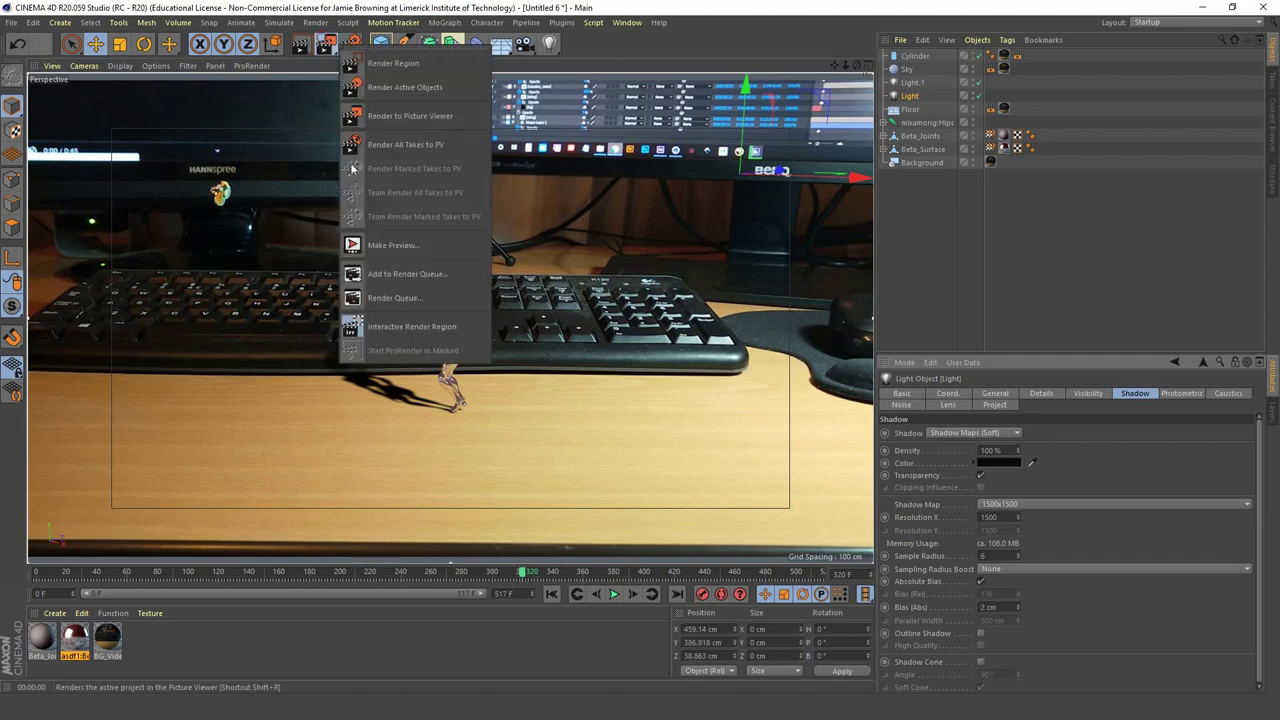
click(408, 333)
click(615, 595)
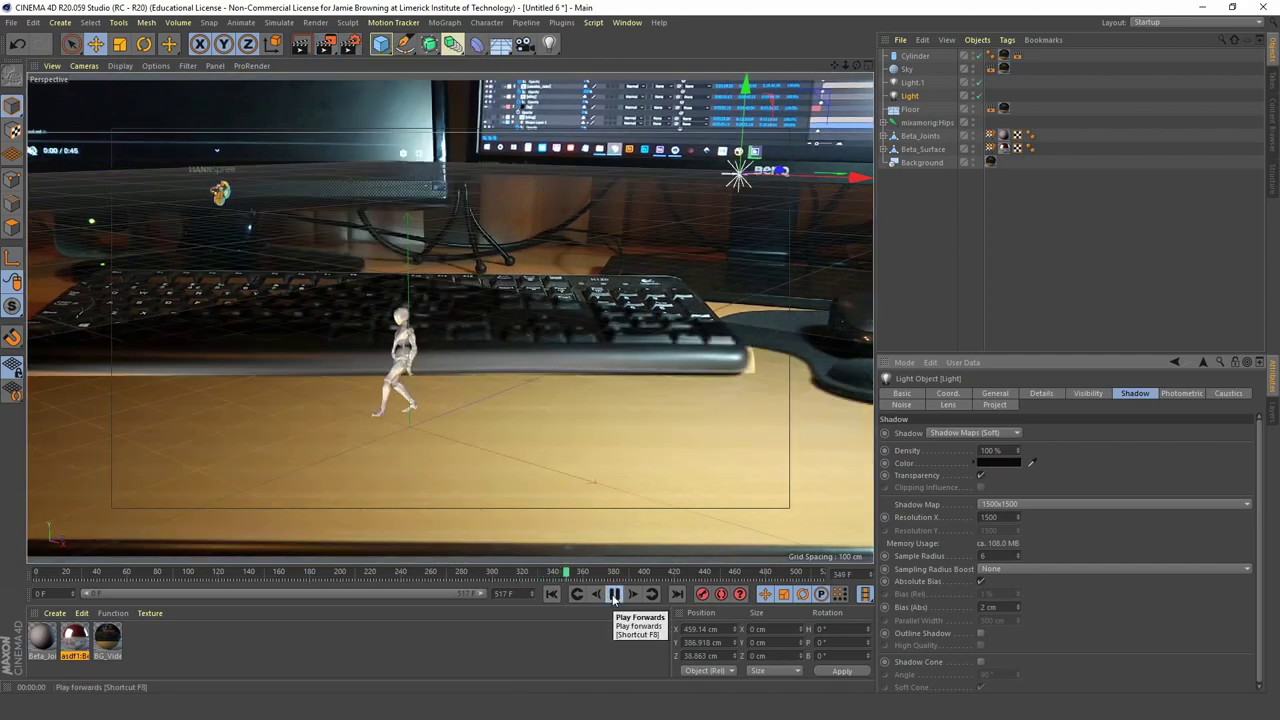
- Stop the playback at frame 367 and render the current frame in the viewport
click(615, 595)
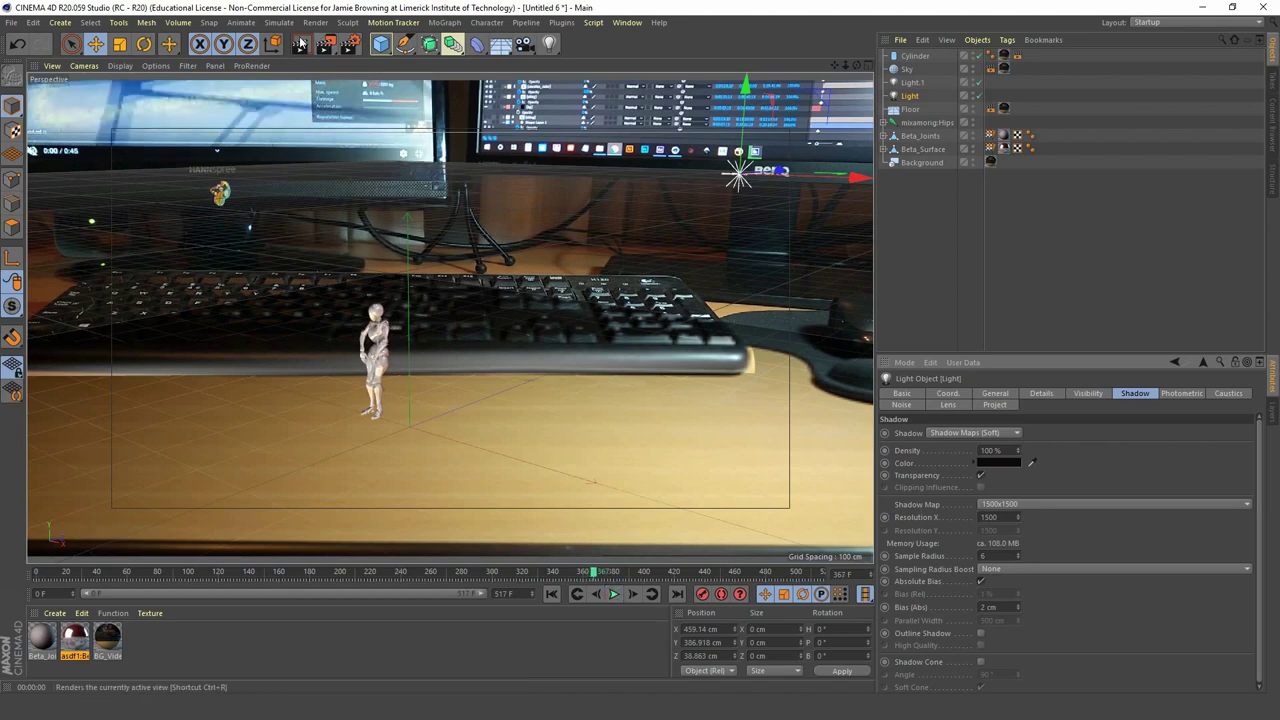
key(ctrl+r)
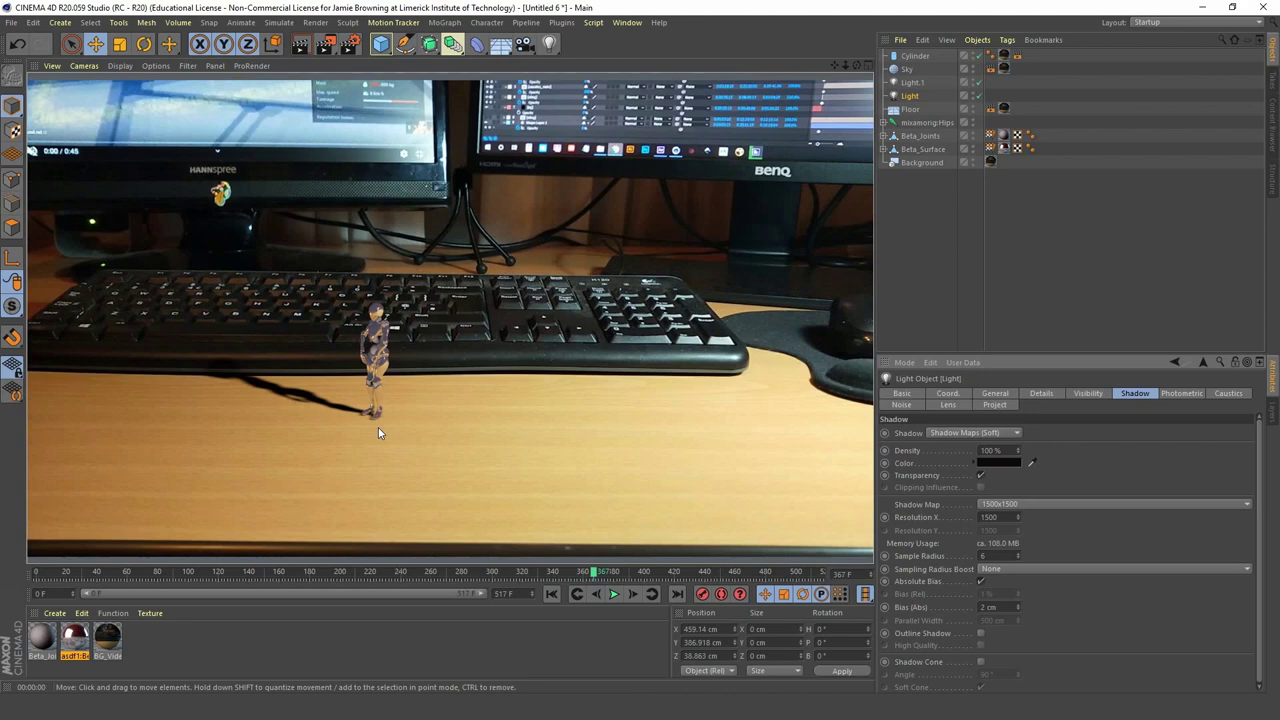
- Add the Ambient Occlusion effect to the render settings and test-render the viewport with it
click(349, 43)
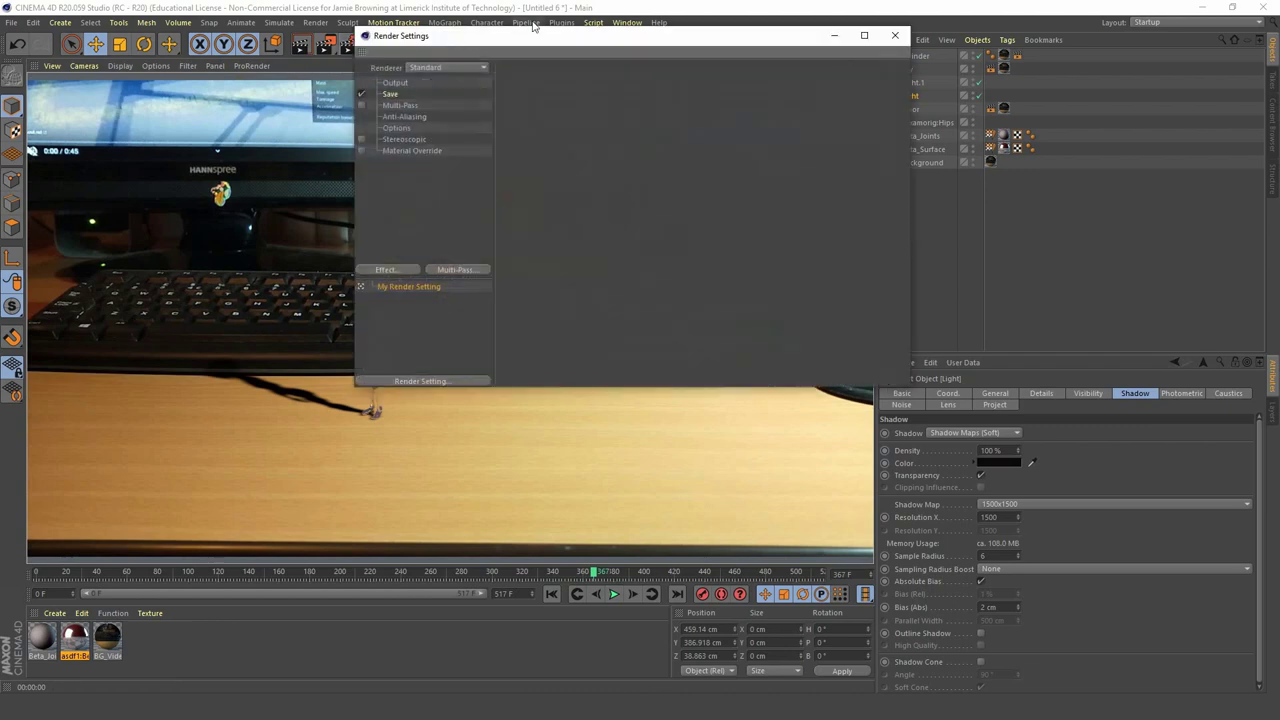
drag(549, 35, 803, 41)
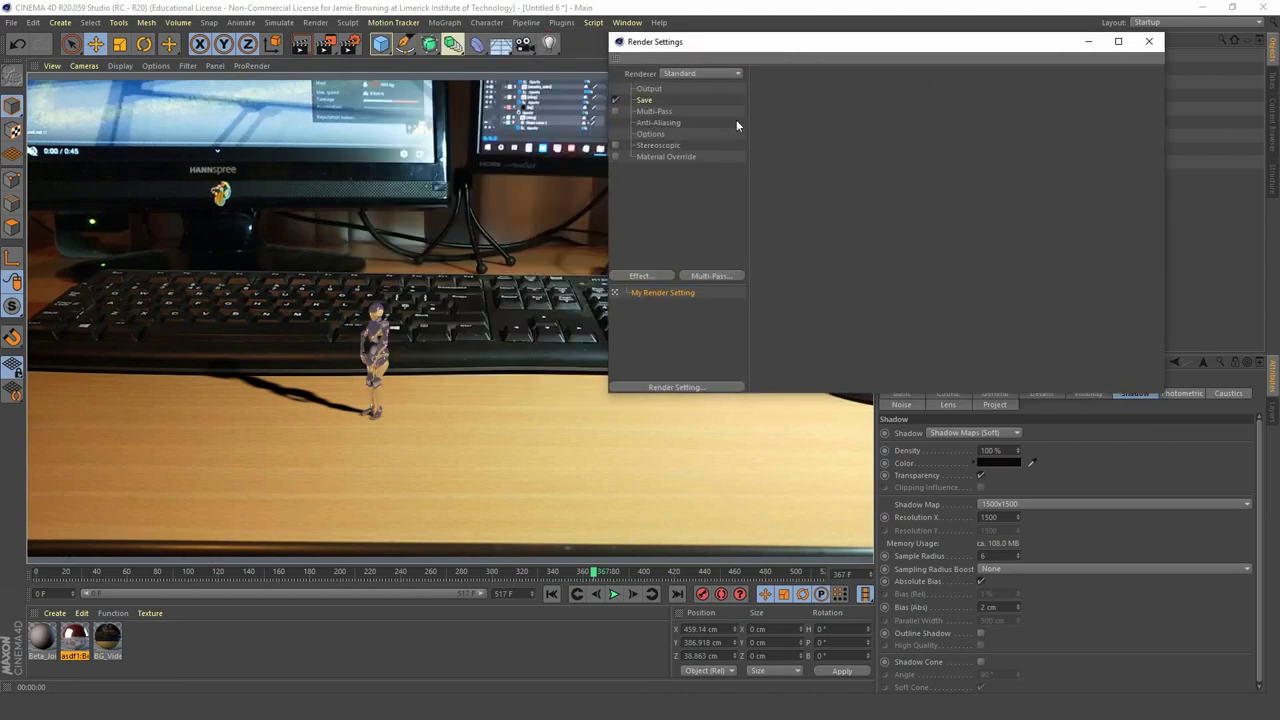
click(657, 276)
click(740, 359)
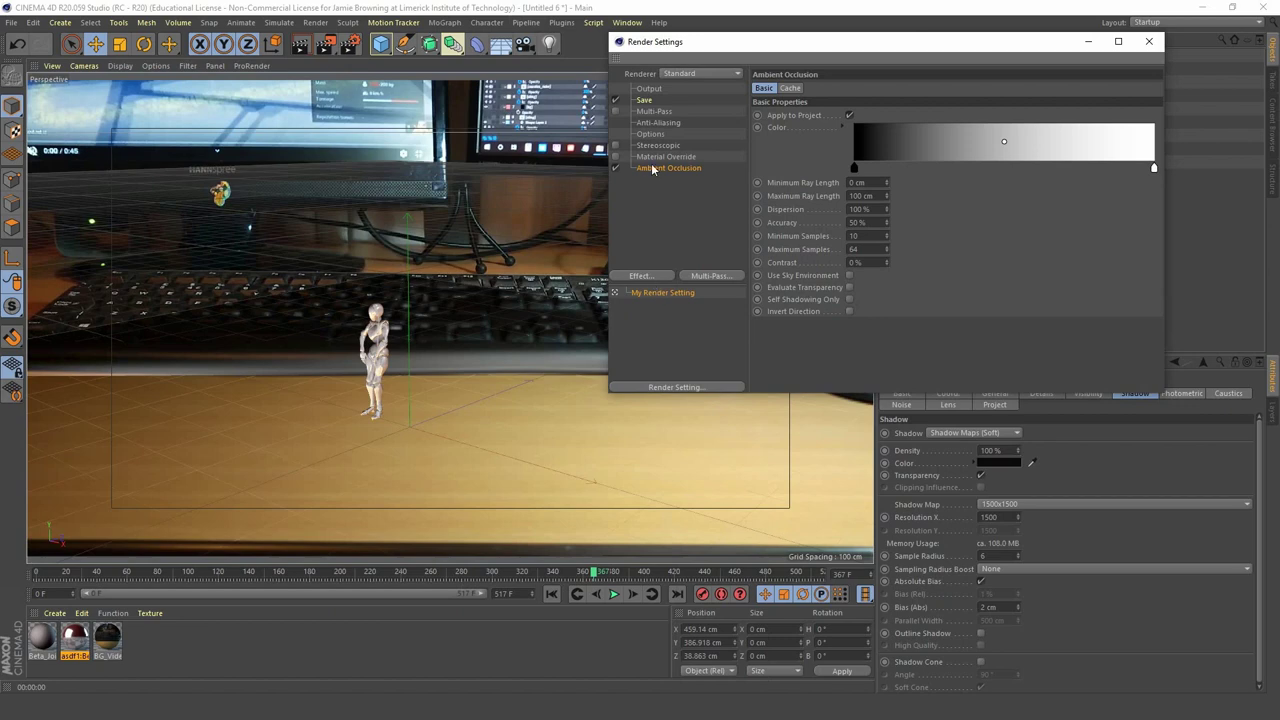
key(ctrl+r)
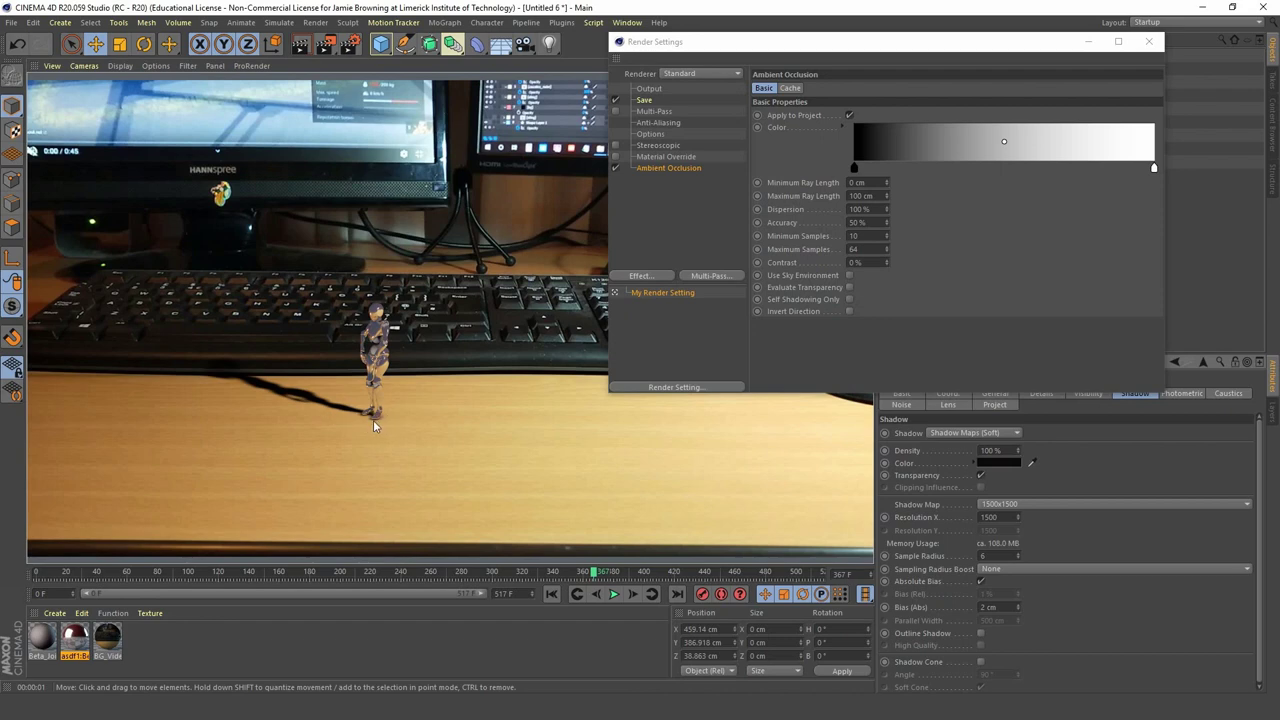
click(1089, 43)
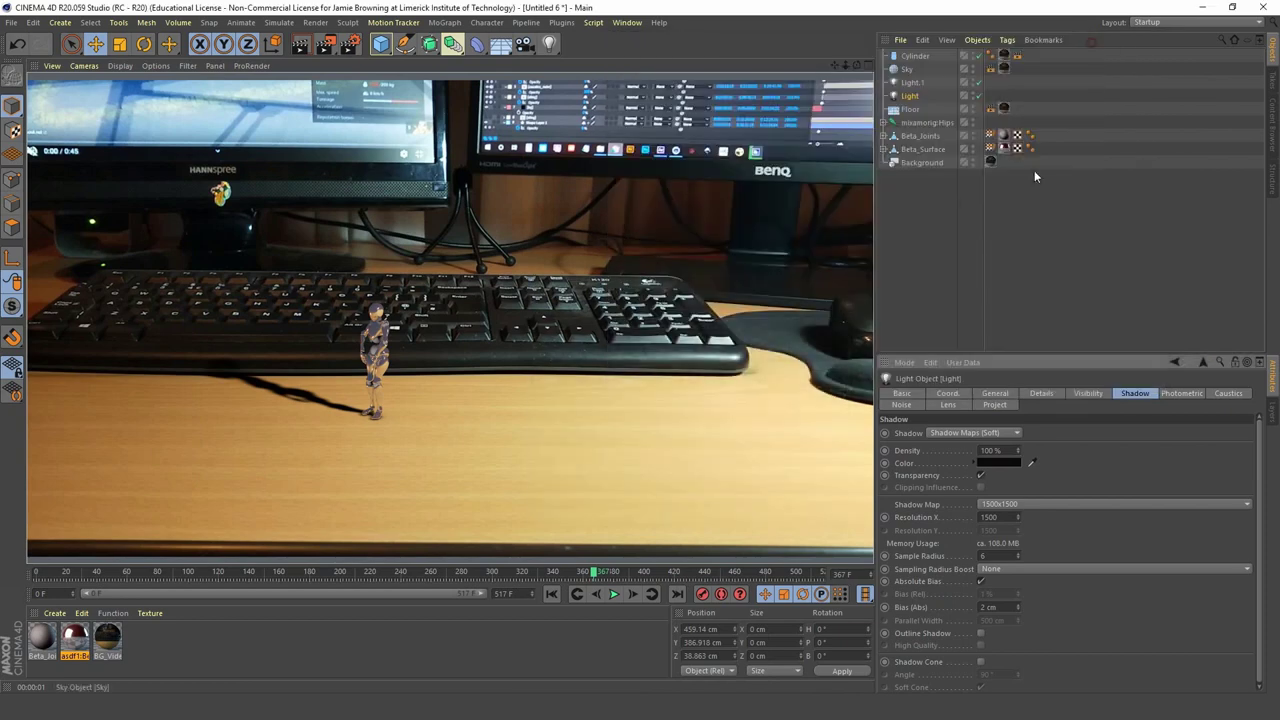
- Raise the floor to about Y 0.457 cm towards the character's feet in the Right view, and test-render the perspective view
click(604, 350)
middle_click(515, 310)
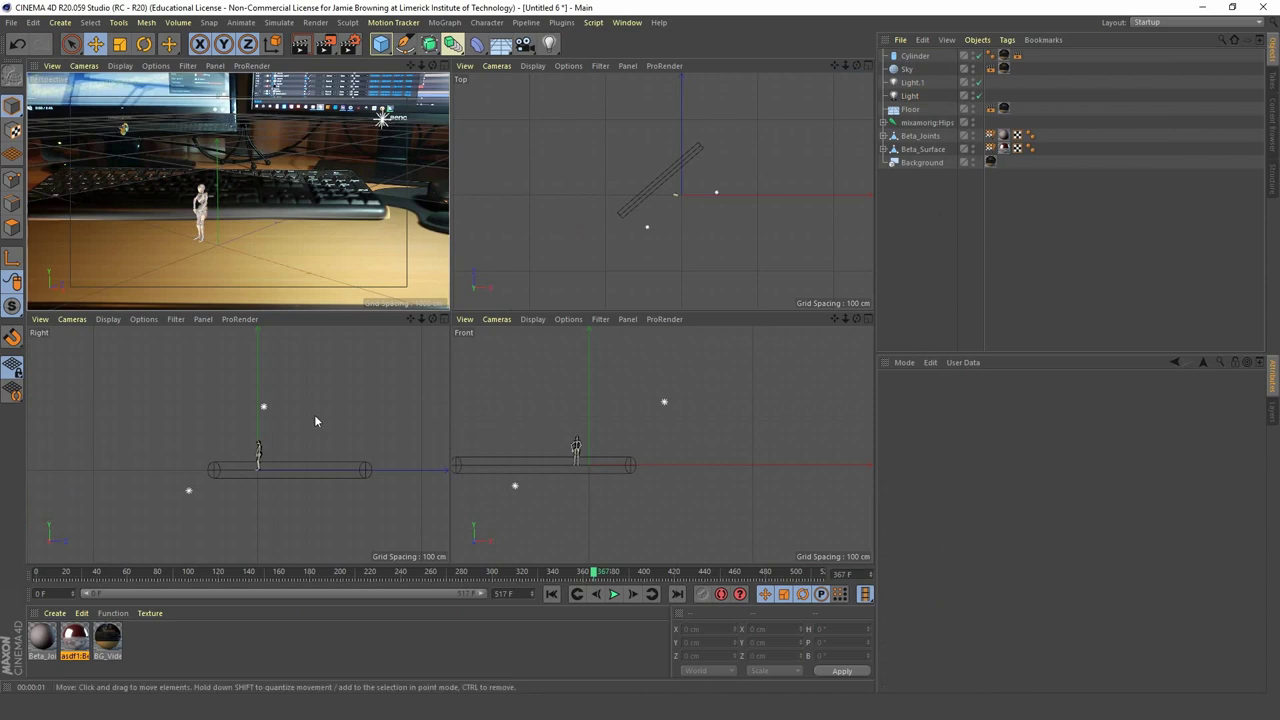
middle_click(382, 415)
scroll(492, 378, up, 10)
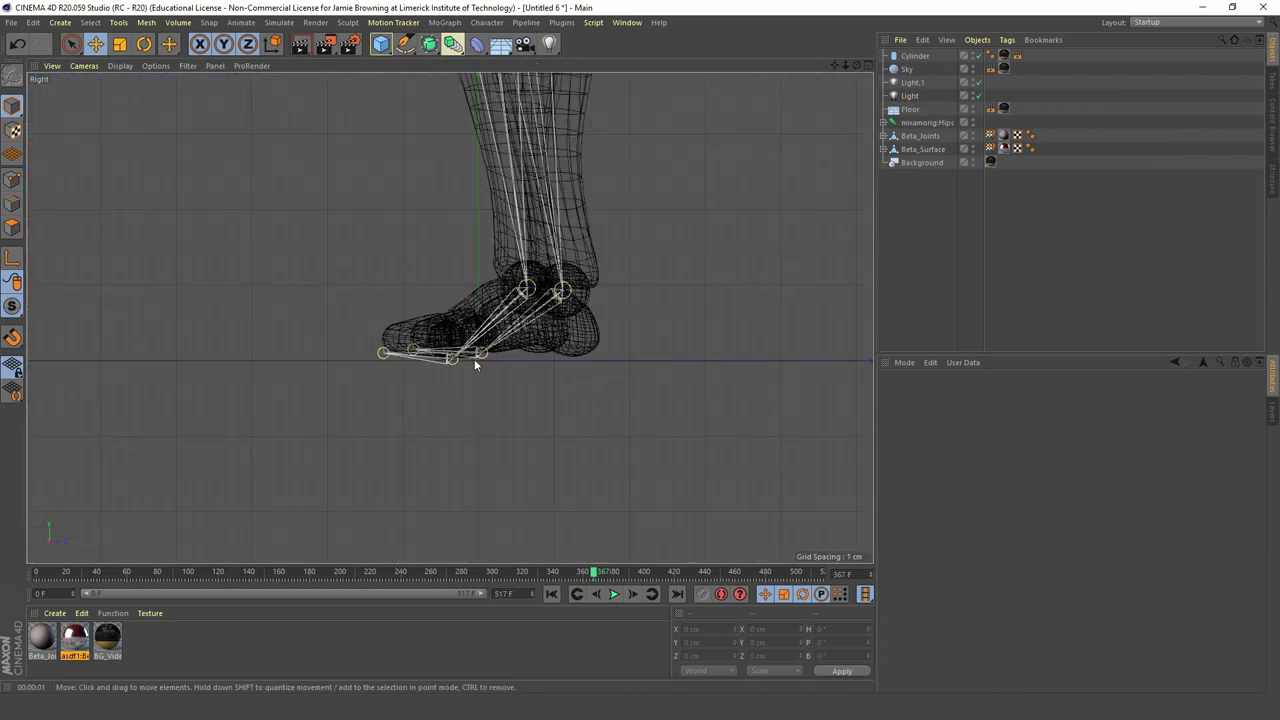
click(910, 110)
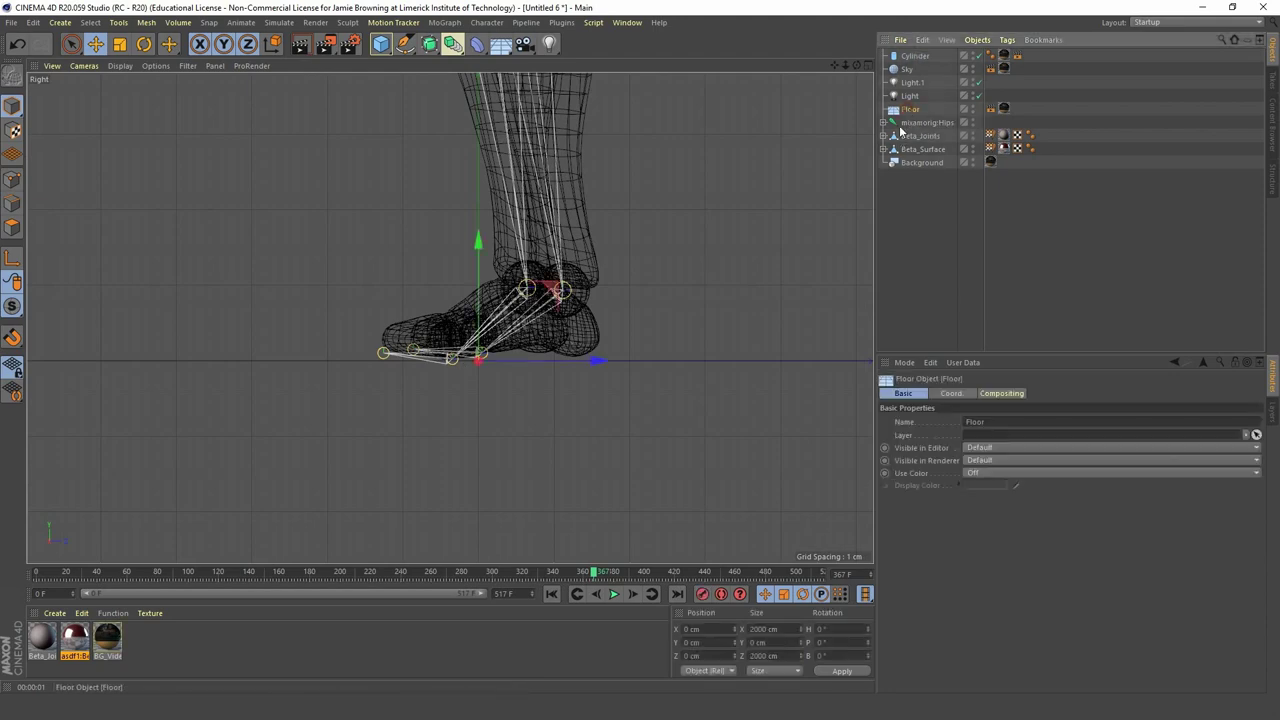
scroll(491, 374, up, 4)
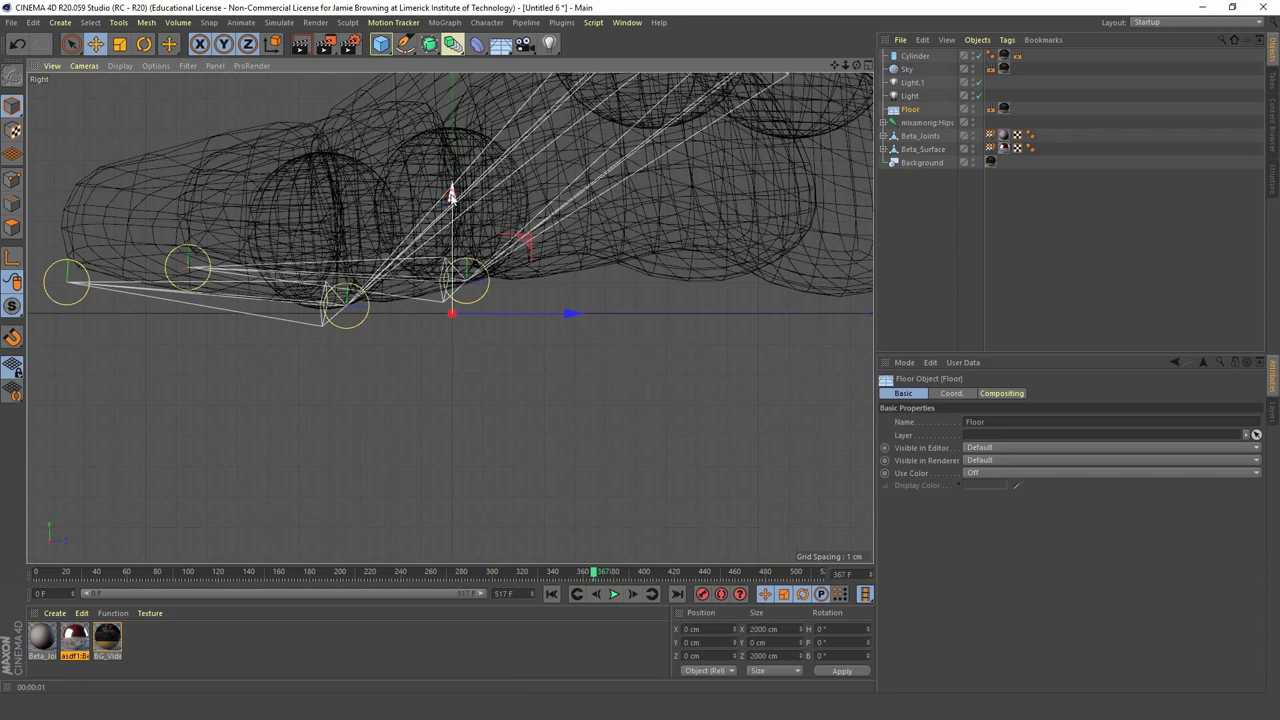
drag(451, 193, 452, 183)
scroll(327, 174, down, 10)
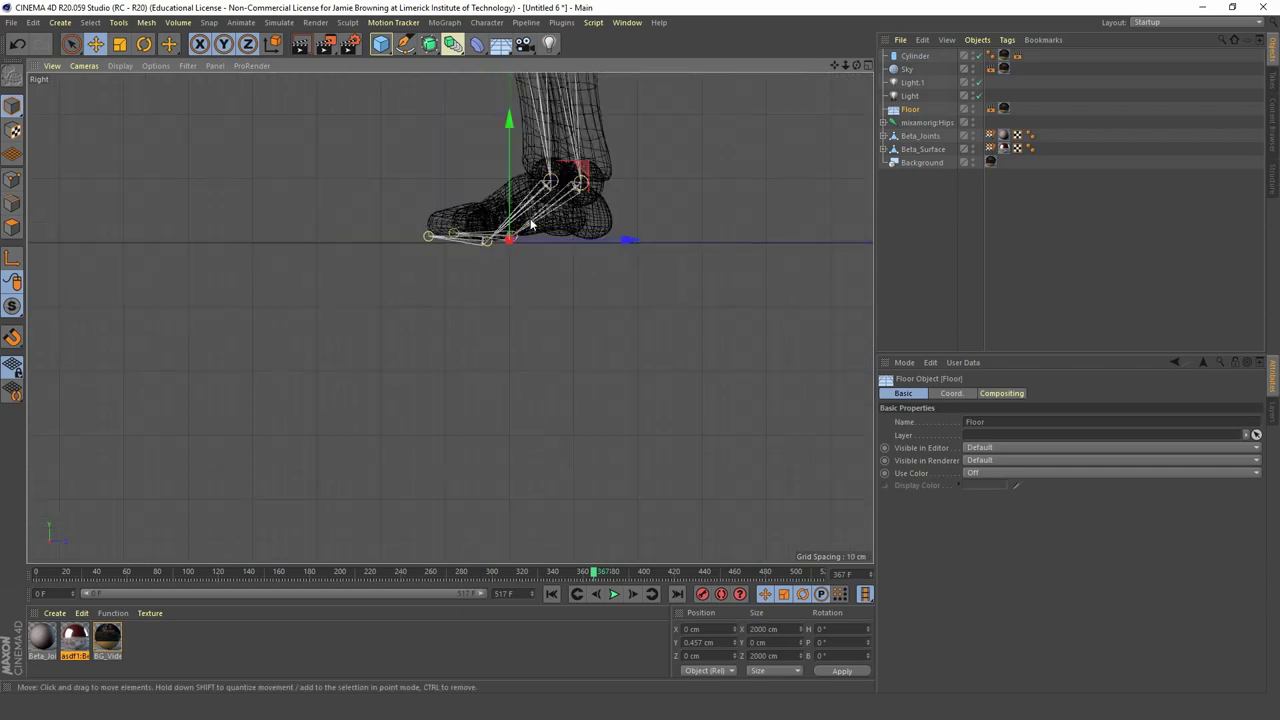
middle_click(327, 174)
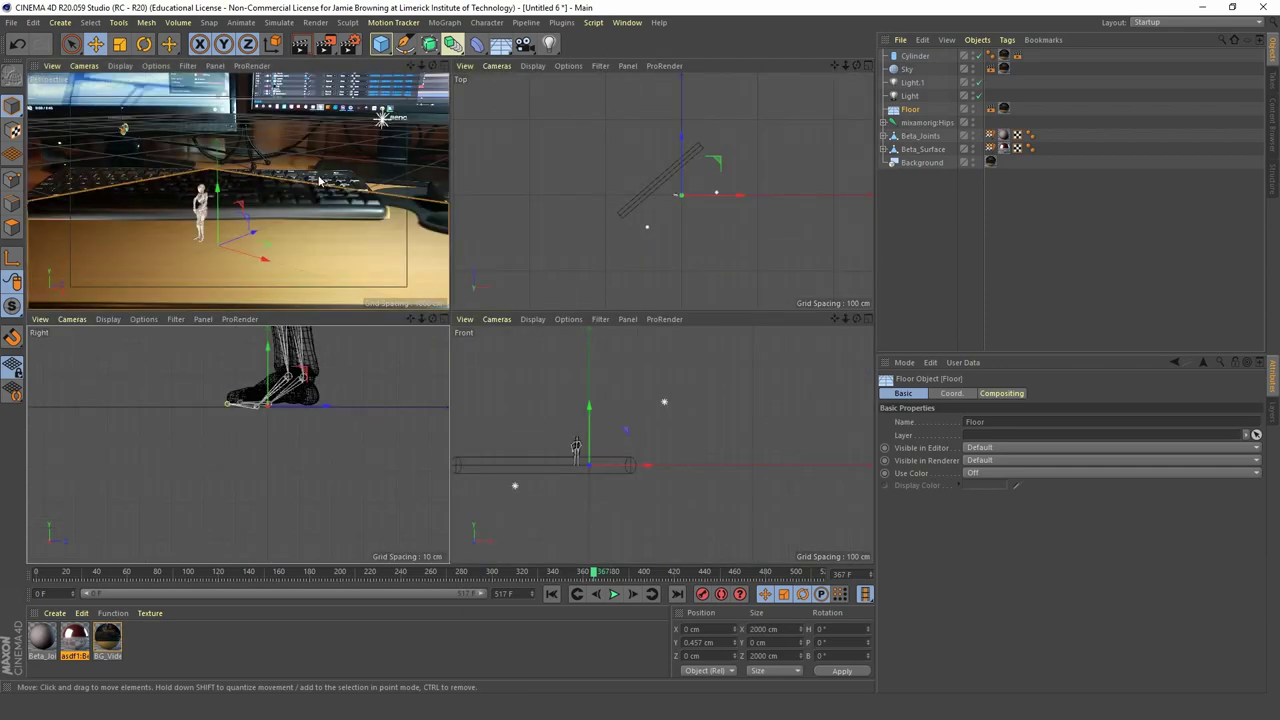
middle_click(320, 180)
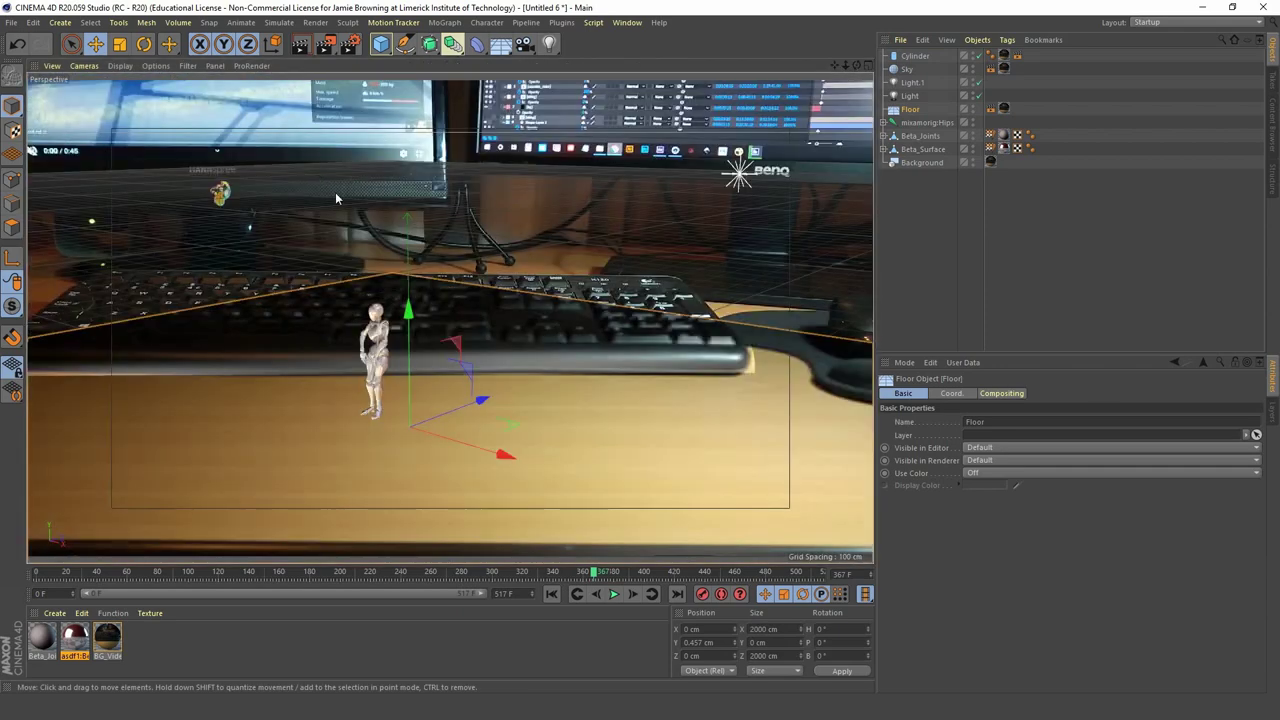
key(ctrl+r)
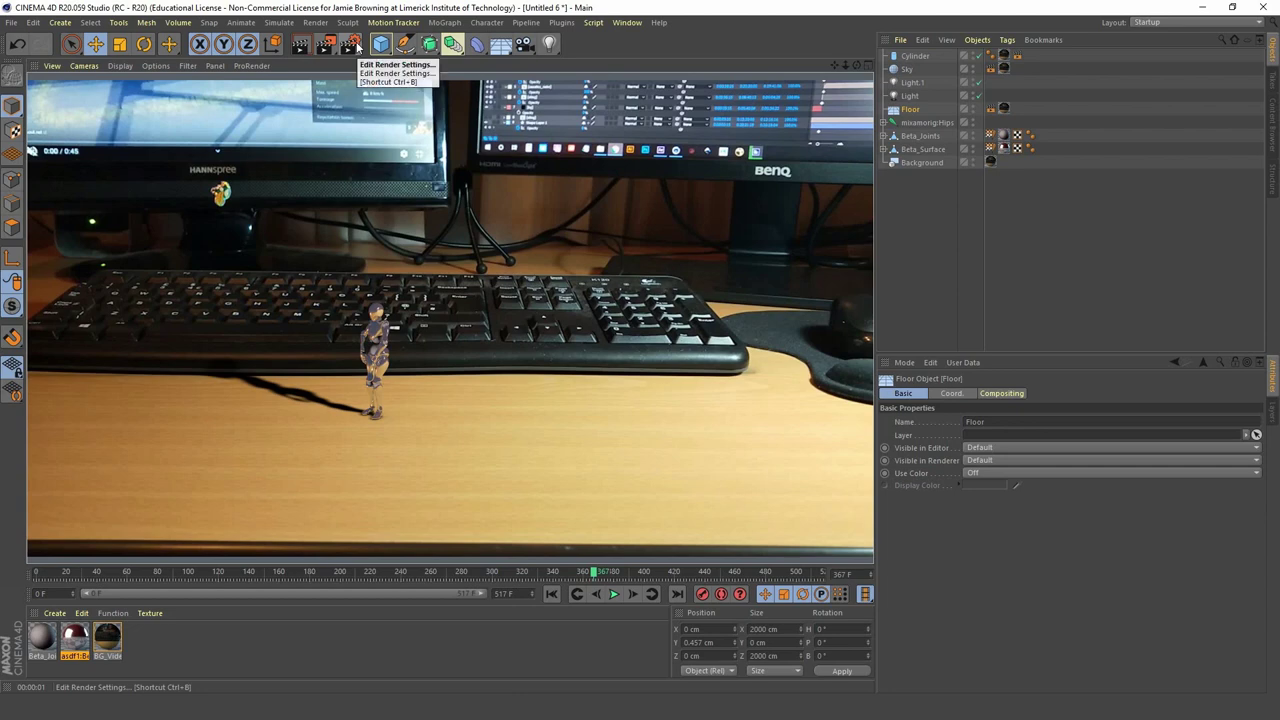
- Add the Global Illumination effect to the render settings and test-render the viewport
click(352, 44)
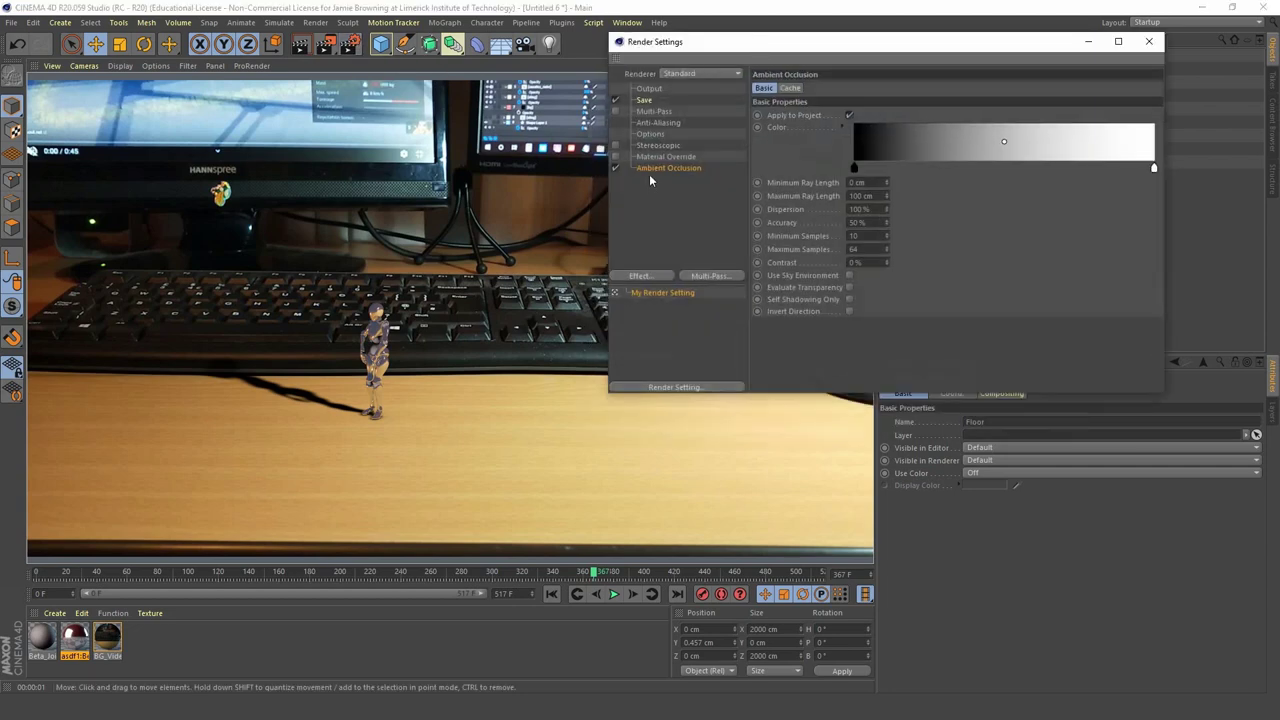
click(656, 274)
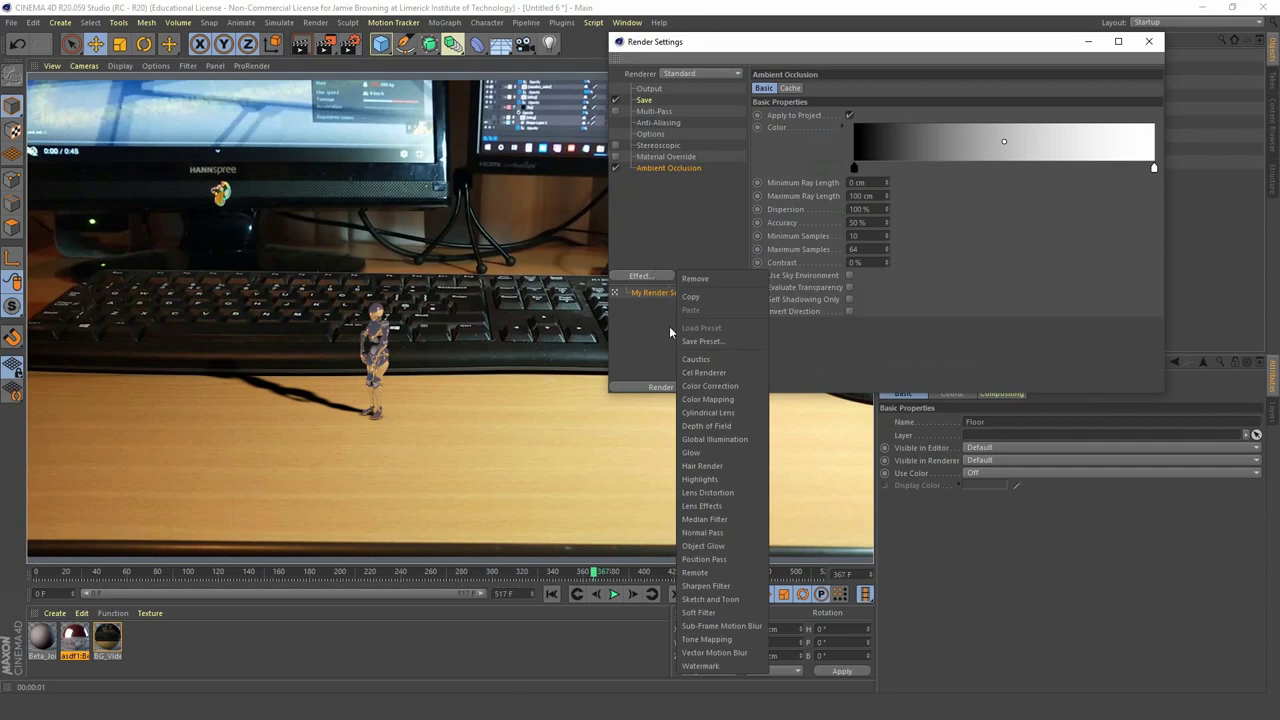
click(735, 439)
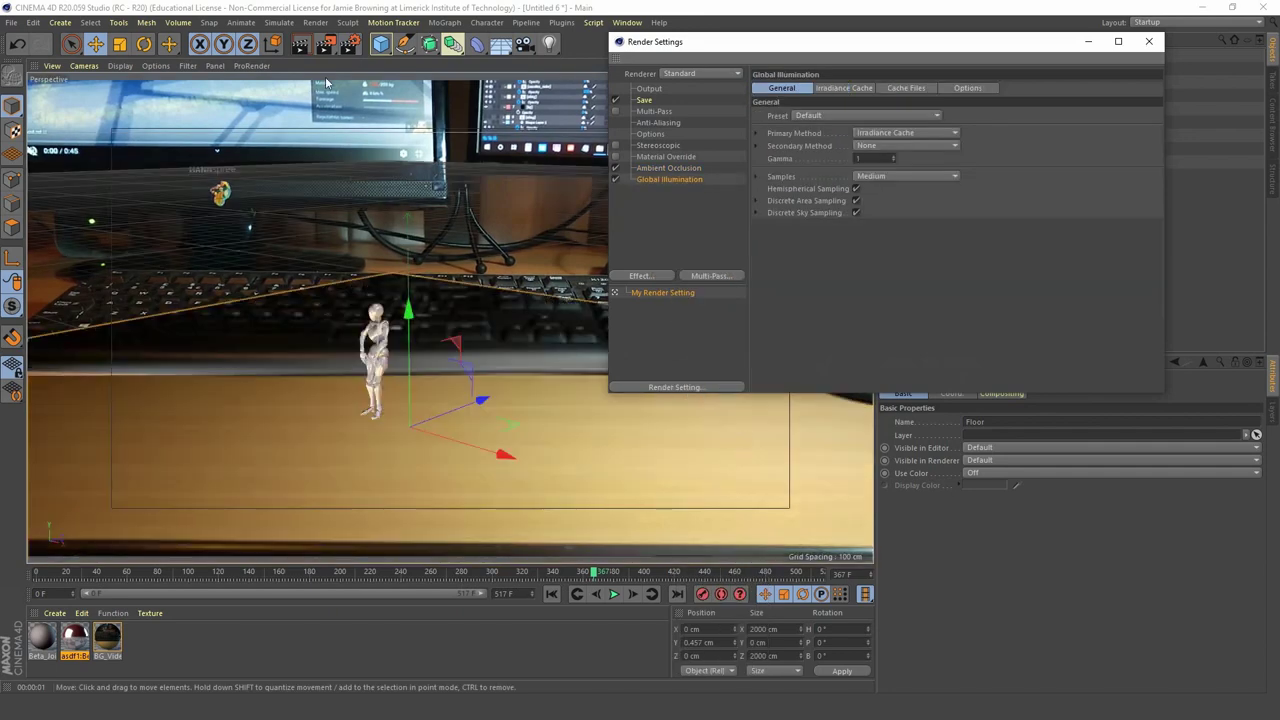
key(ctrl+b)
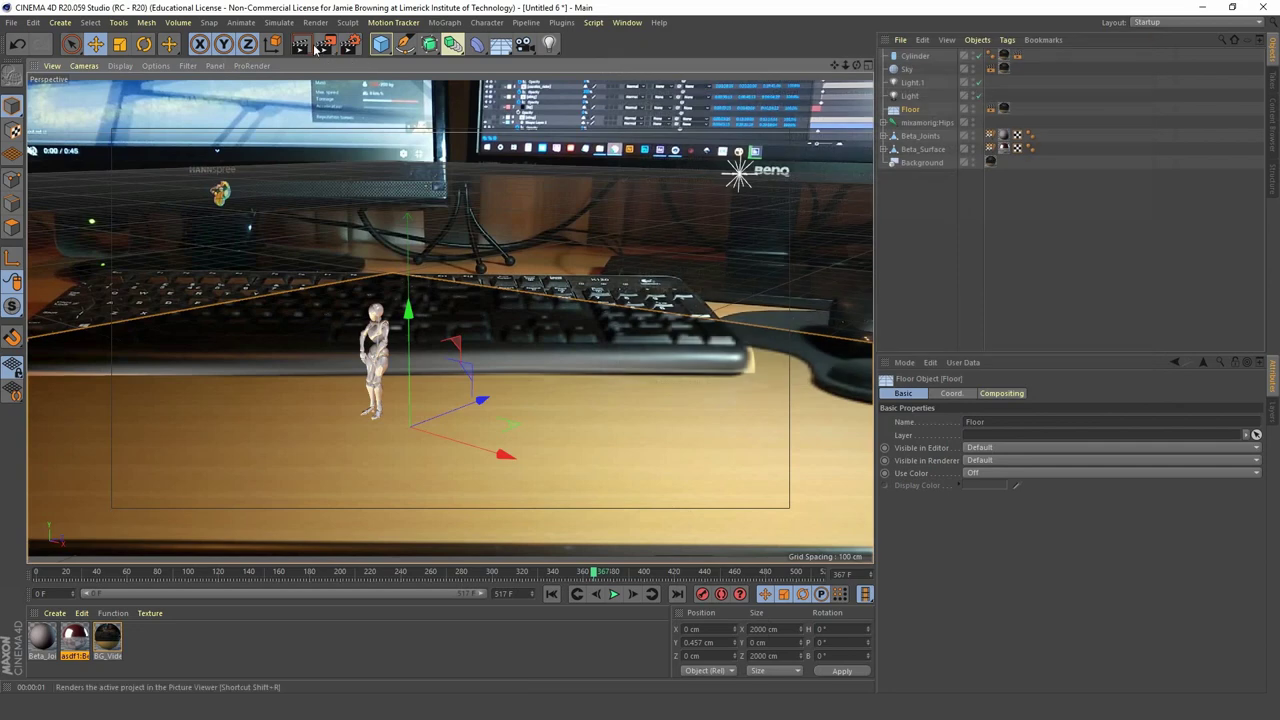
click(303, 45)
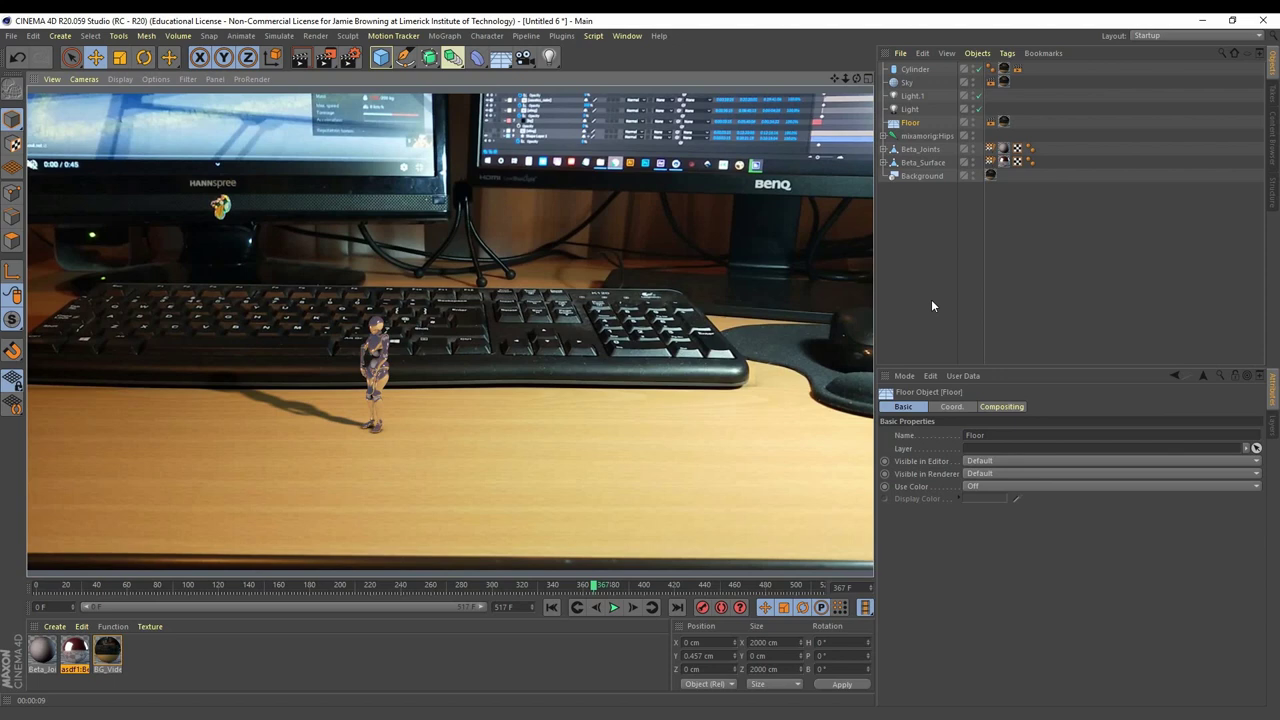
- Play the dance animation briefly in the viewport and stop it at frame 416
click(616, 610)
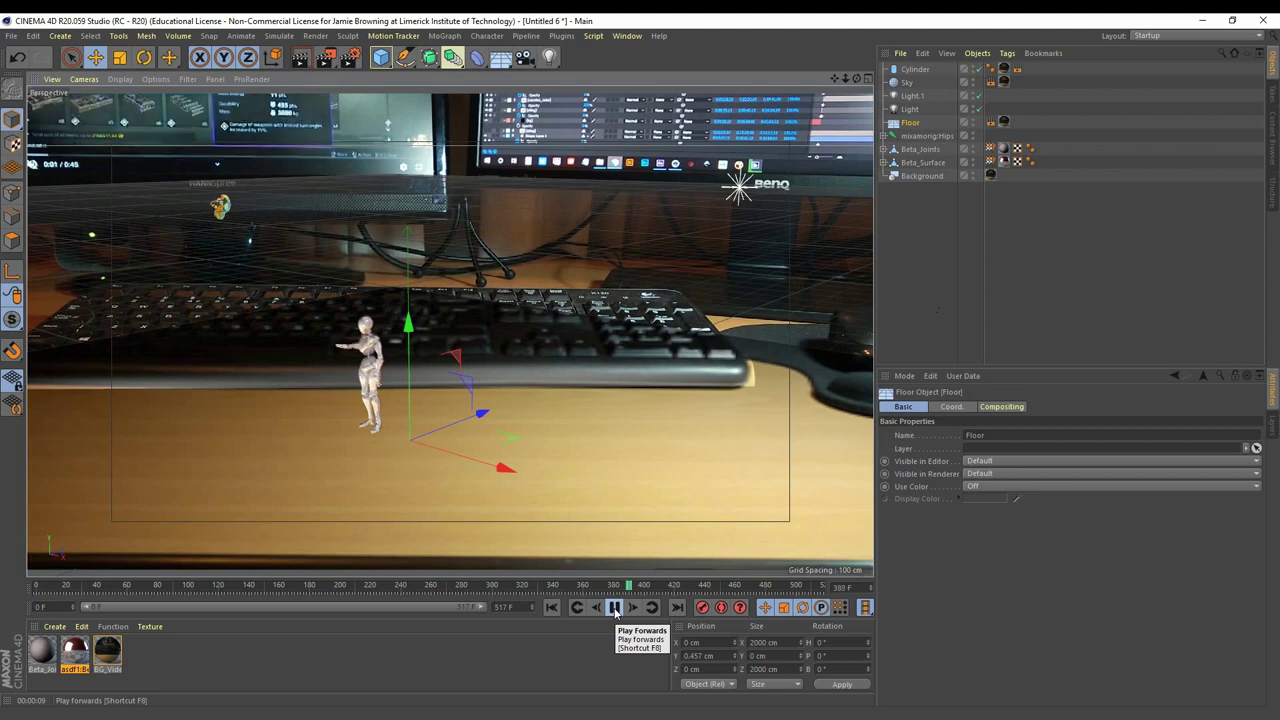
click(615, 610)
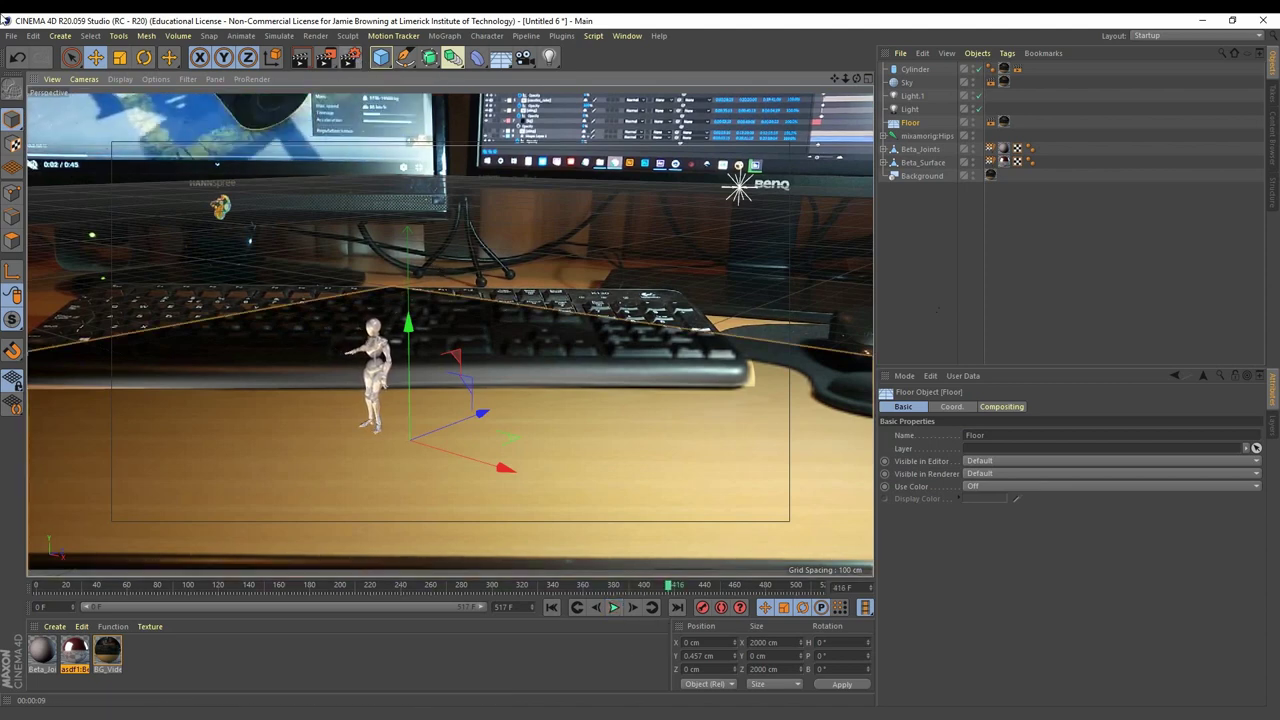
- Save the project as table_dancer in the Table_Dancers folder
click(12, 36)
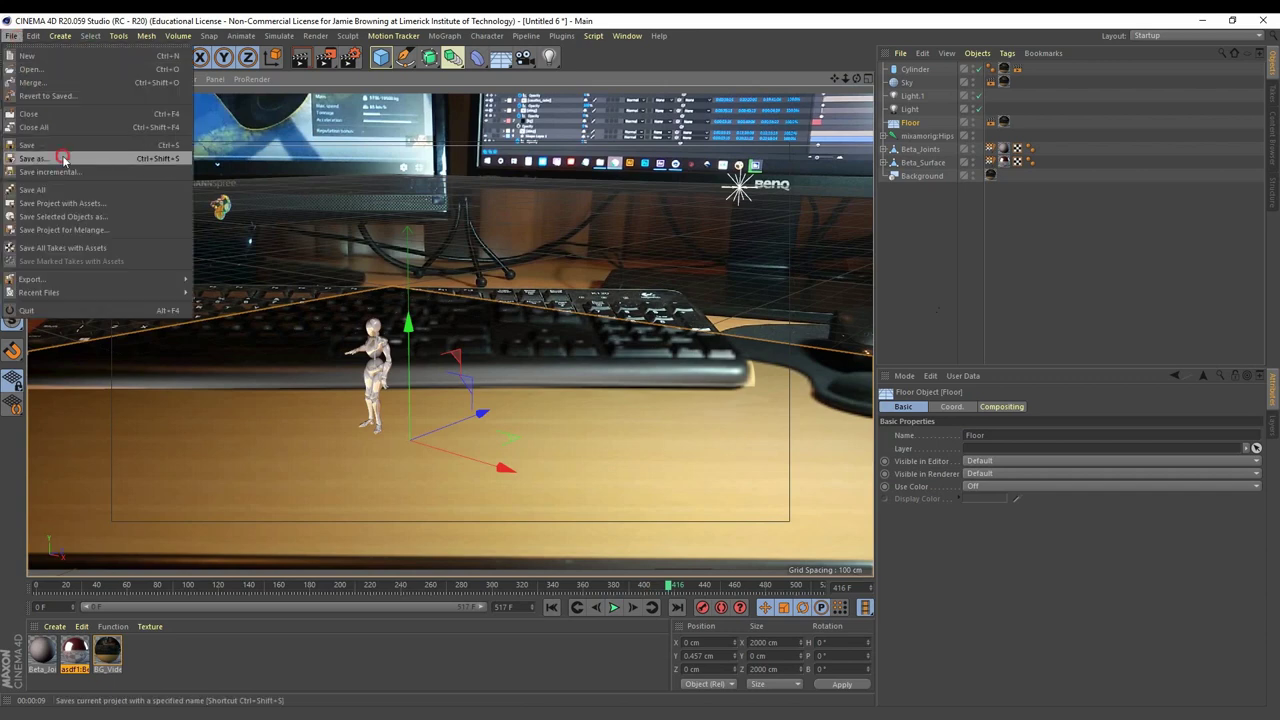
click(40, 158)
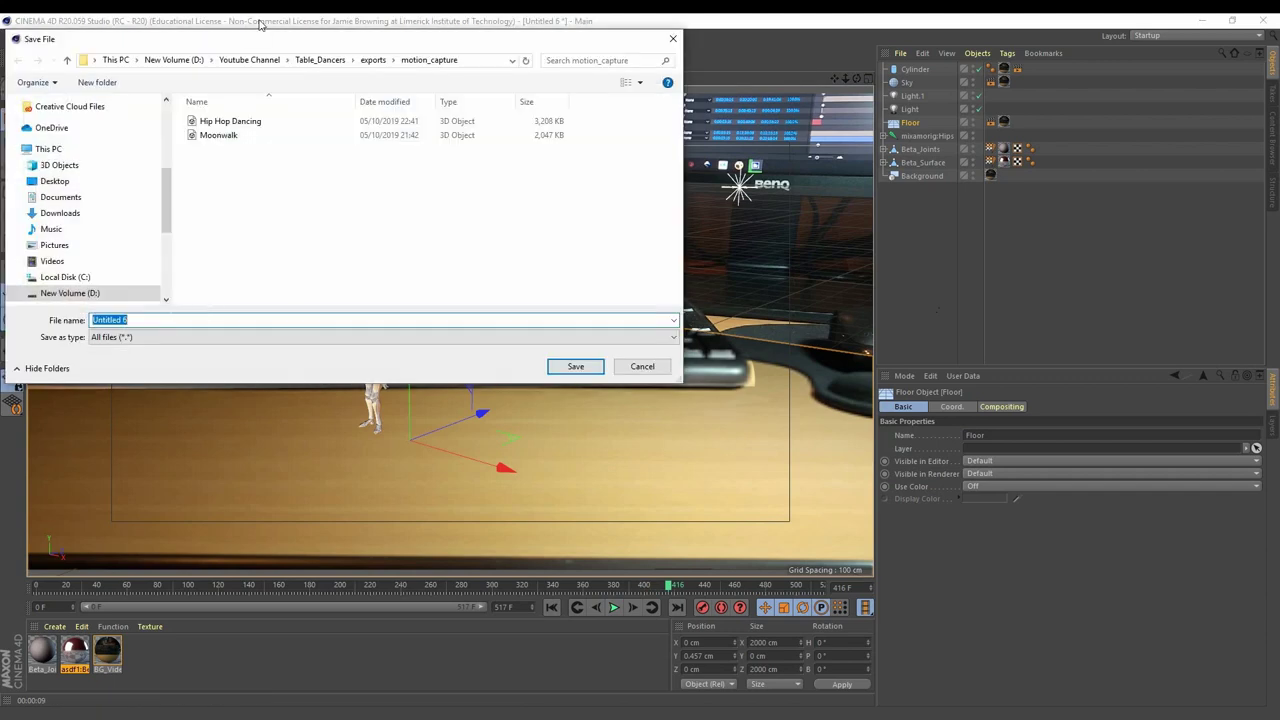
click(326, 60)
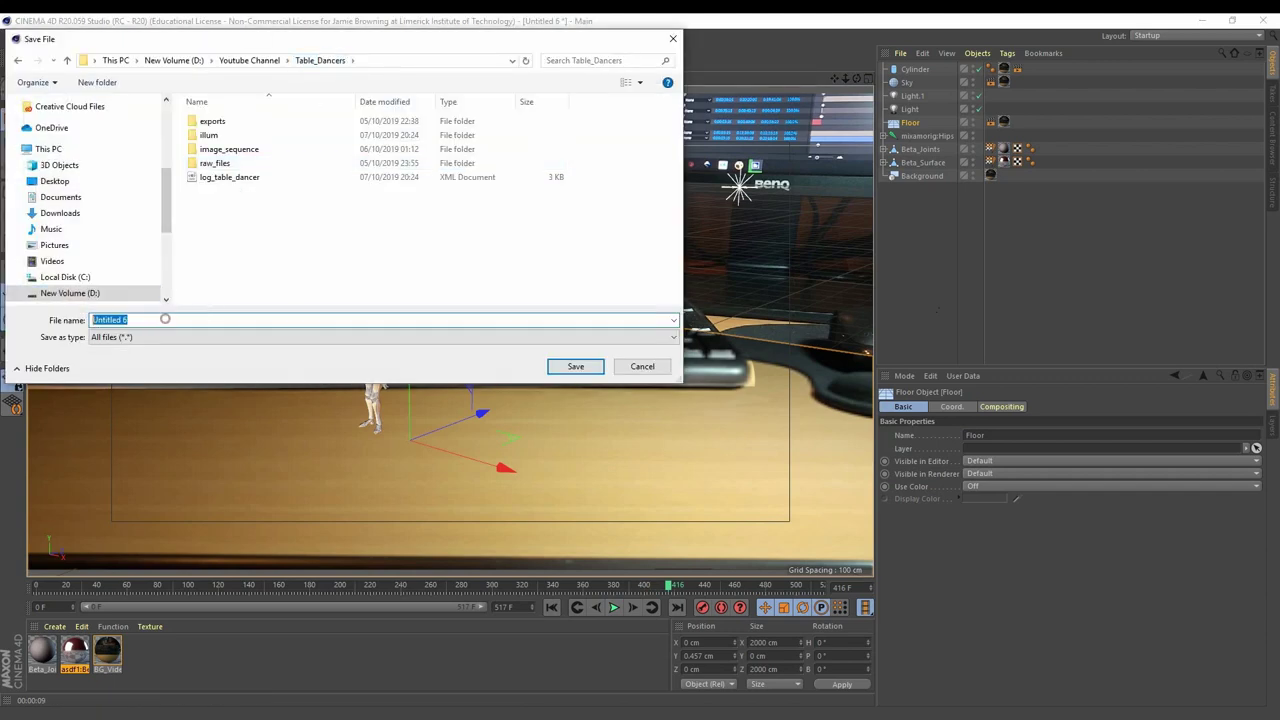
text(table_dancer)
key(Return)
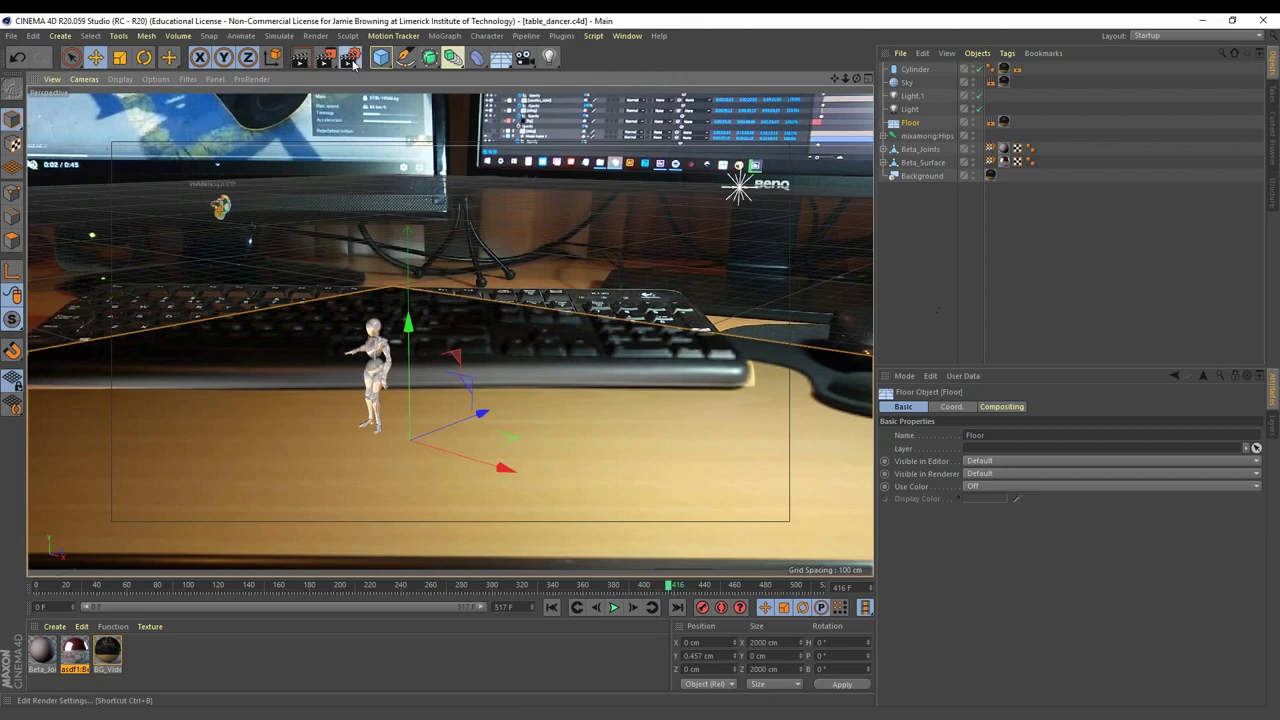
- Set the render output to 1920 × 1080 pixels and its frame range to All Frames
click(352, 62)
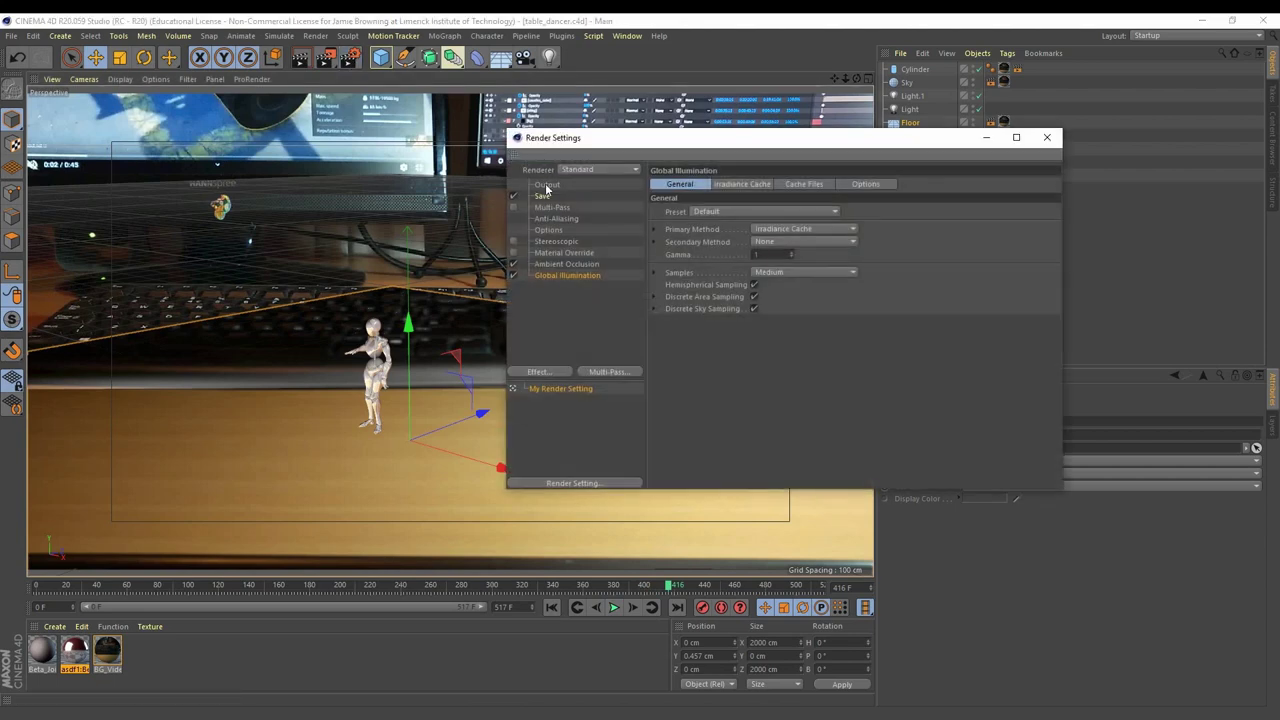
click(546, 186)
double_click(756, 197)
text(1920)
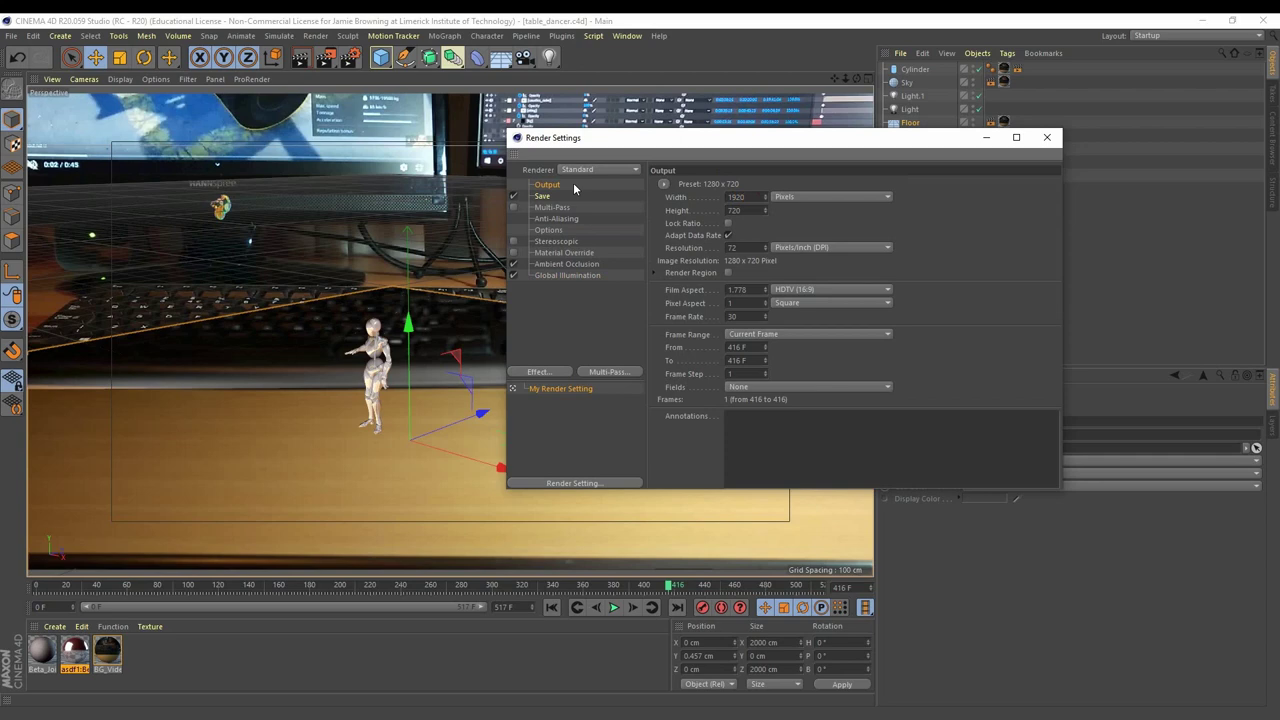
key(Tab)
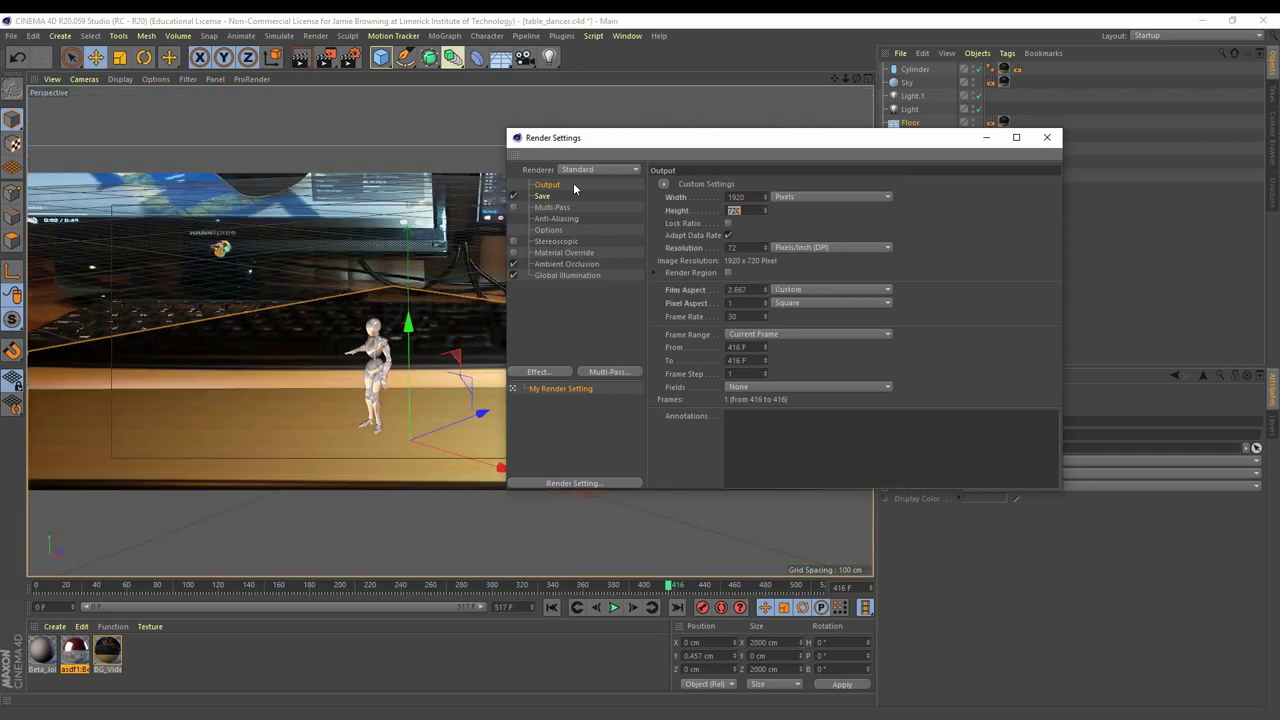
text(1080)
key(Return)
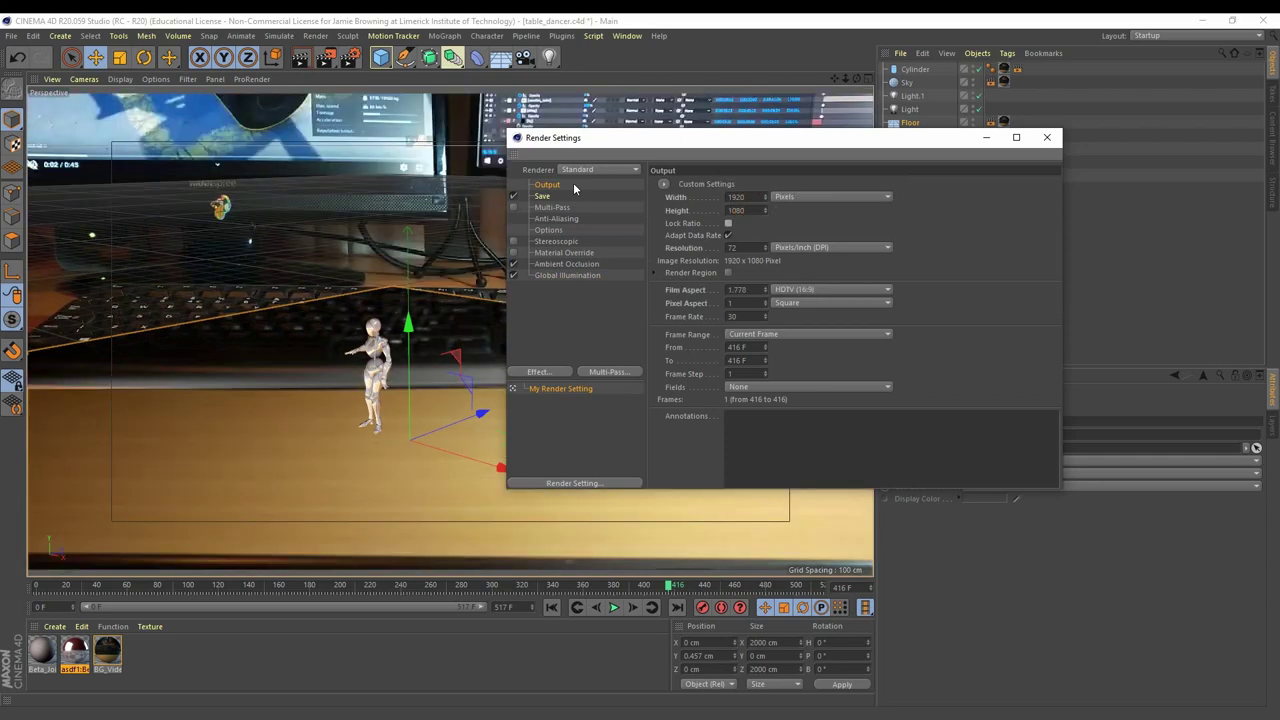
click(773, 335)
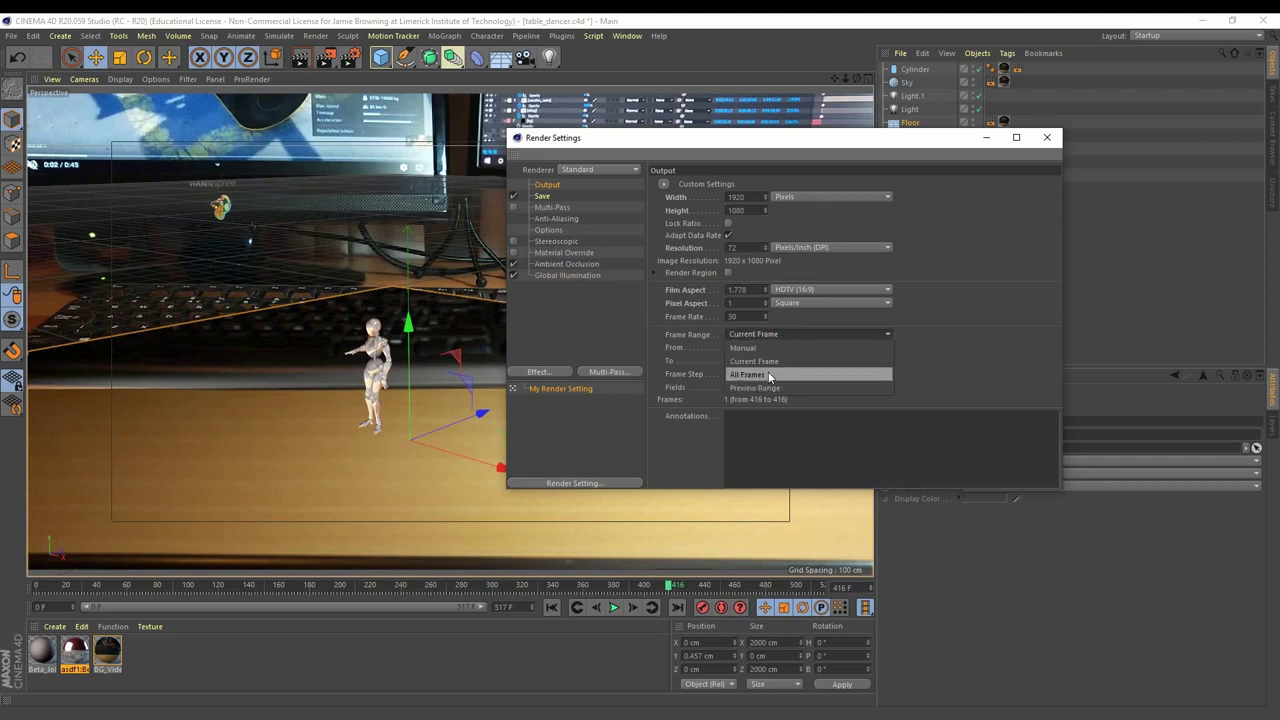
click(768, 374)
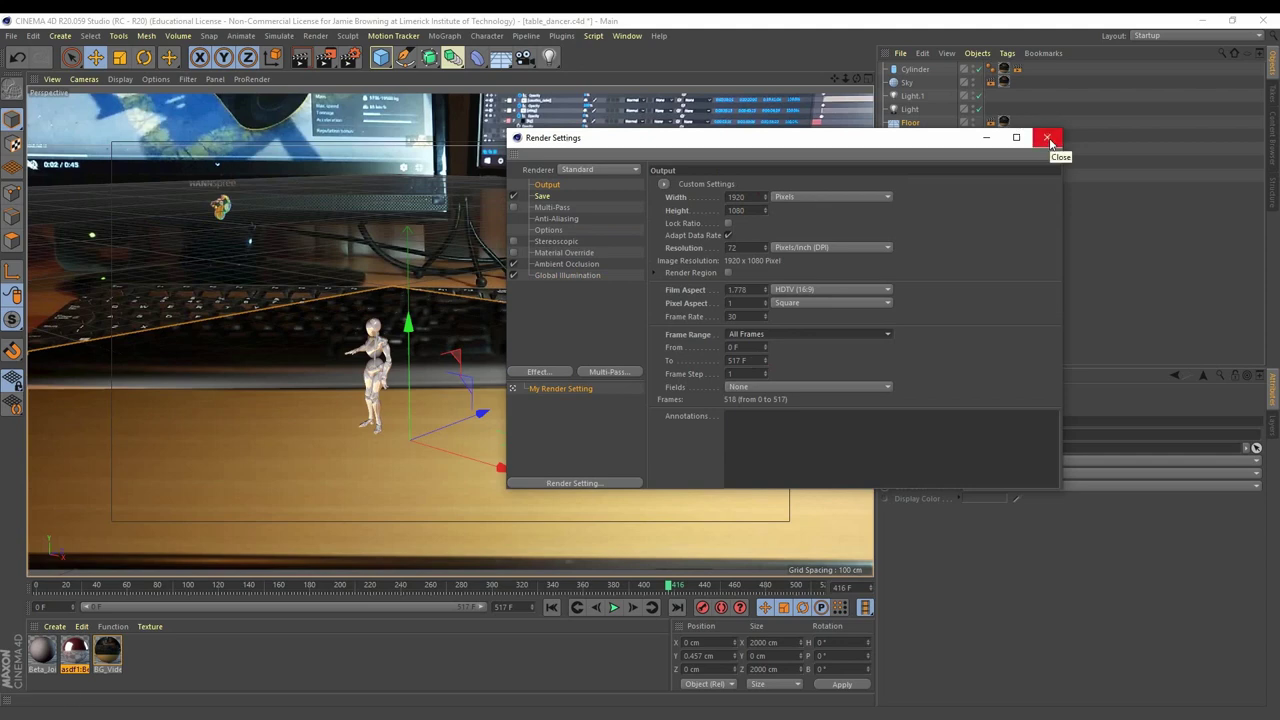
- Check the anti-aliasing render settings, close the dialog and test-render frame 416 in the viewport
click(561, 220)
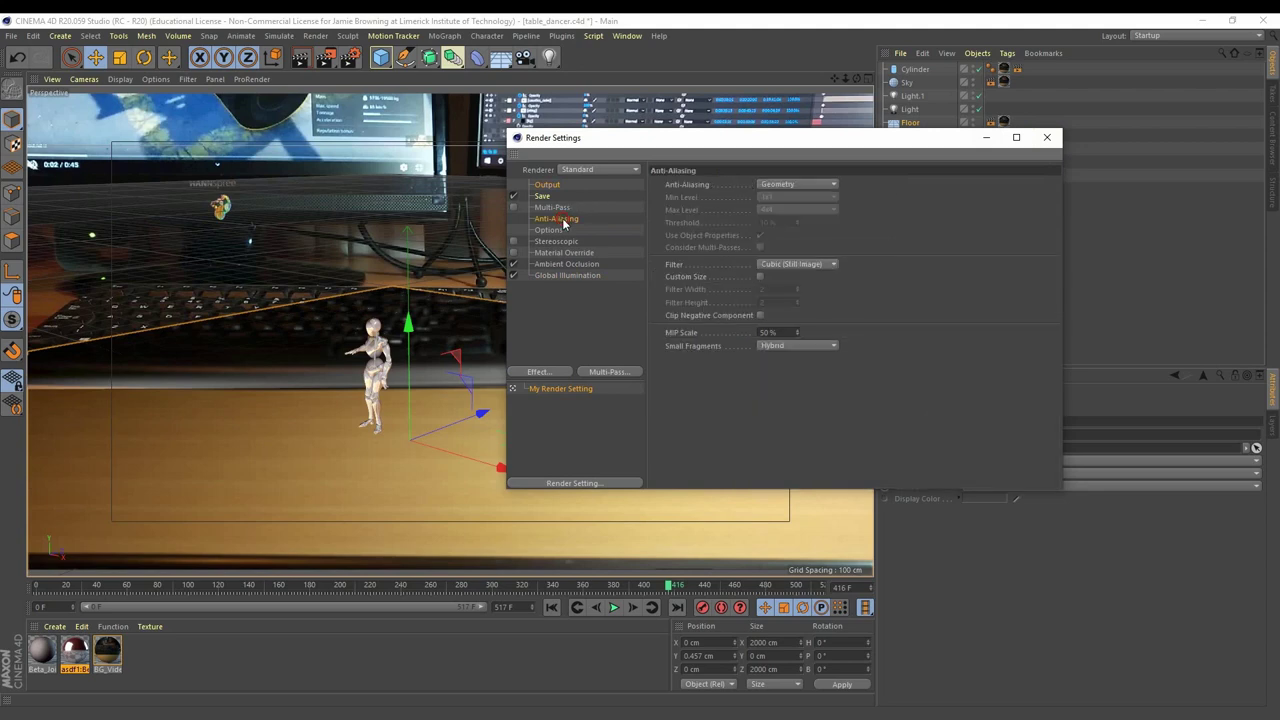
click(1046, 137)
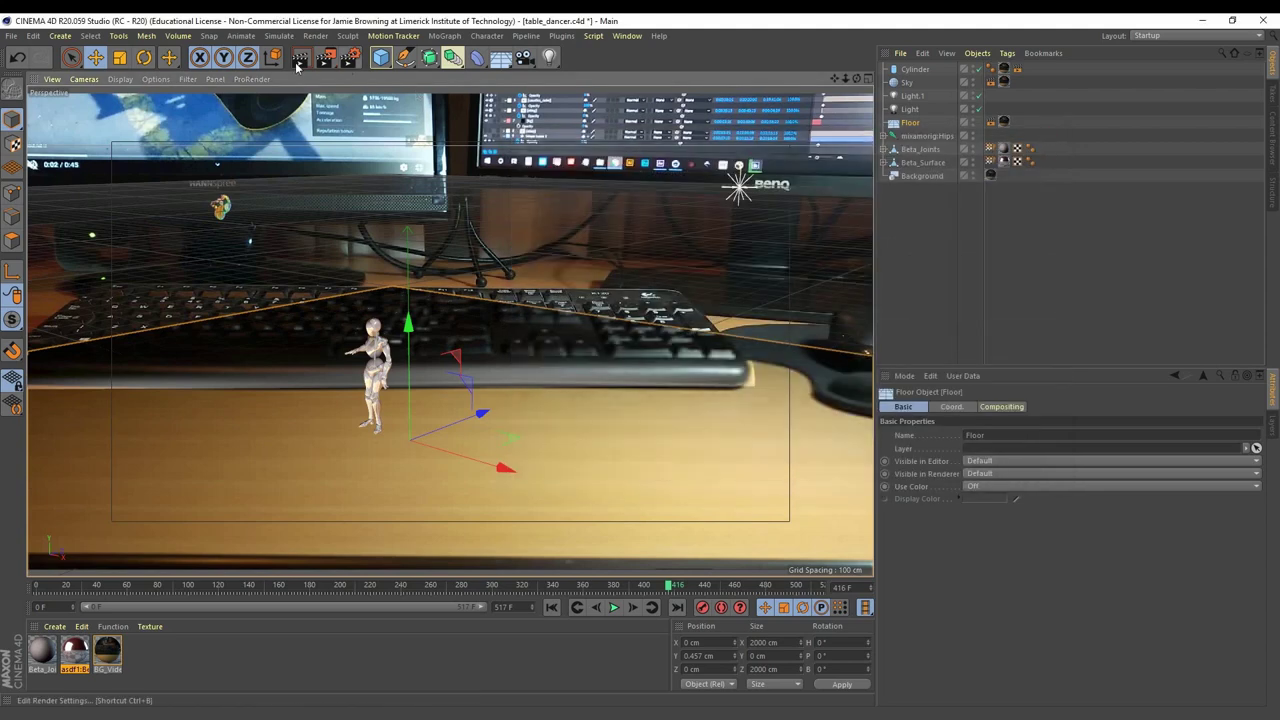
click(300, 59)
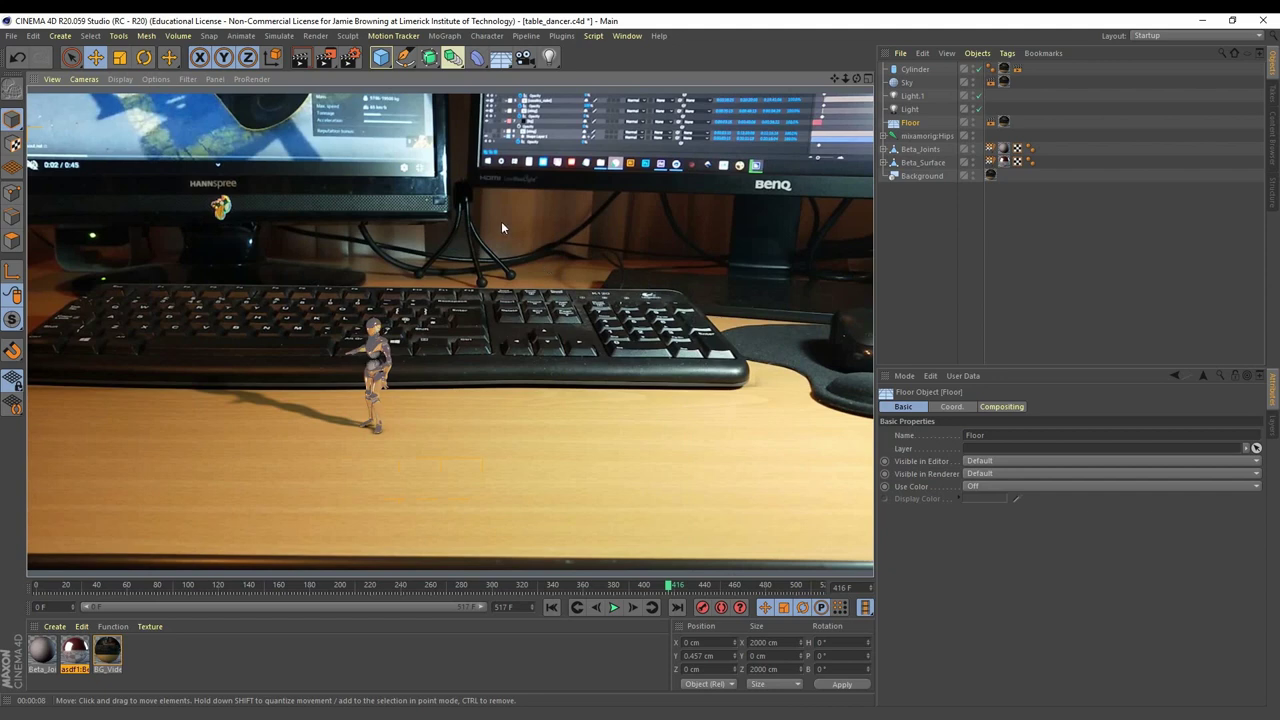
- Turn on the interactive render region over the dancer and disable Global Illumination in the render settings
drag(325, 57, 415, 338)
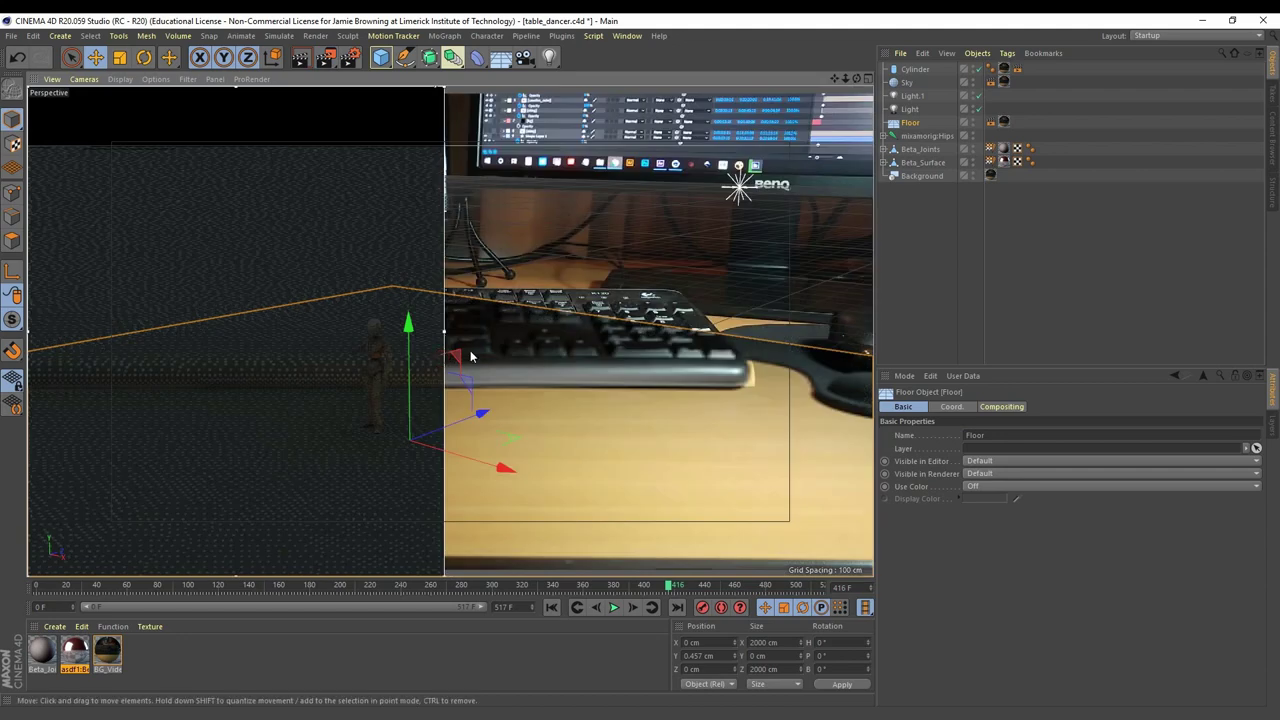
click(345, 58)
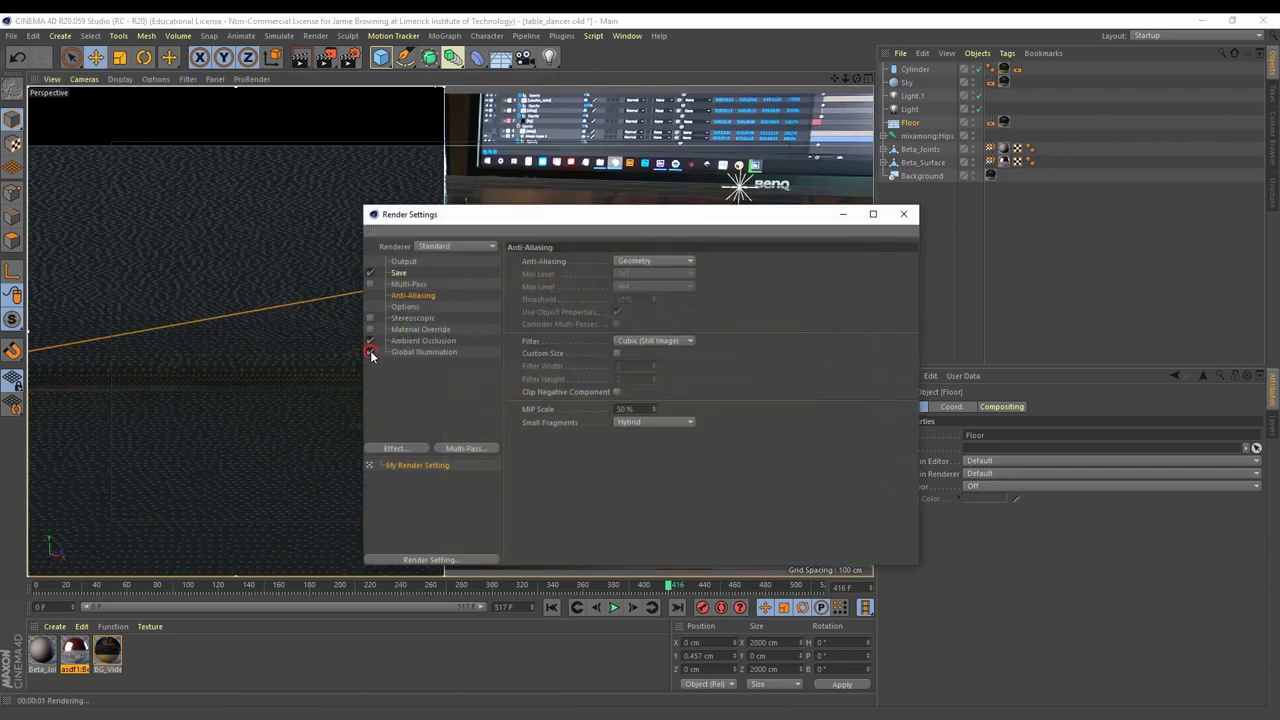
drag(680, 217, 863, 151)
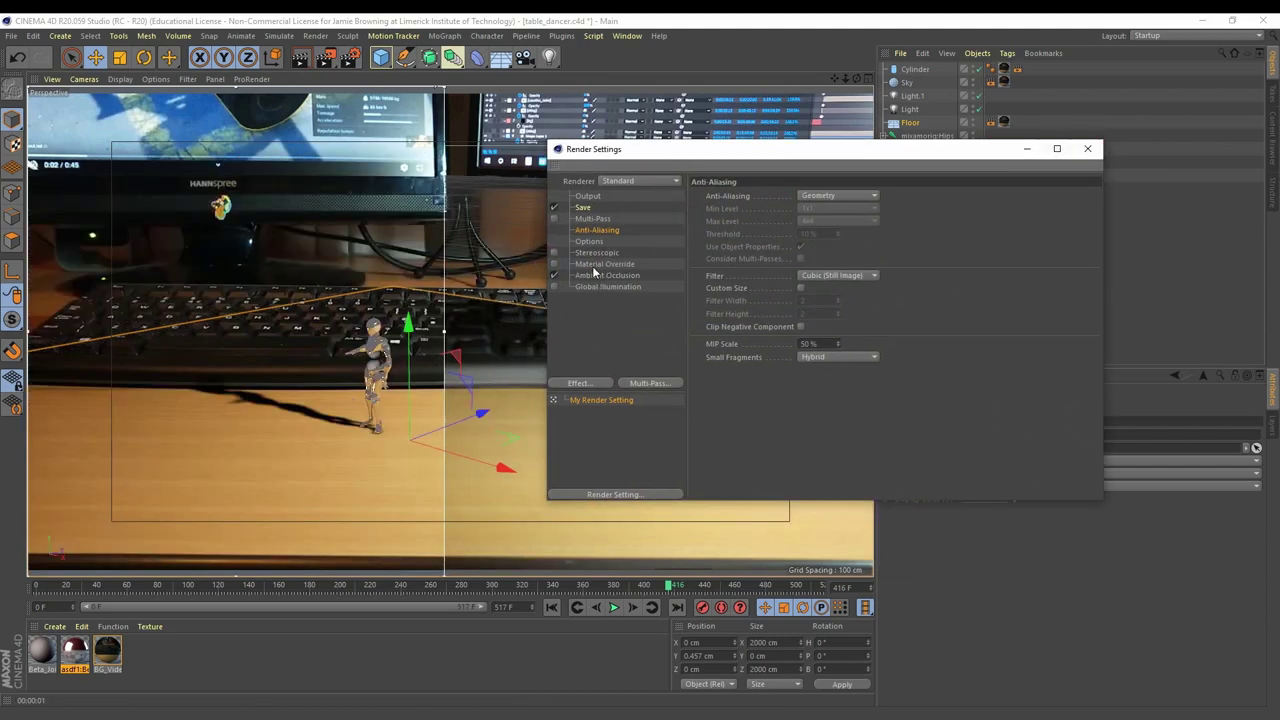
- Try the Best and None anti-aliasing modes to compare them on the dancer in the interactive render region
click(863, 195)
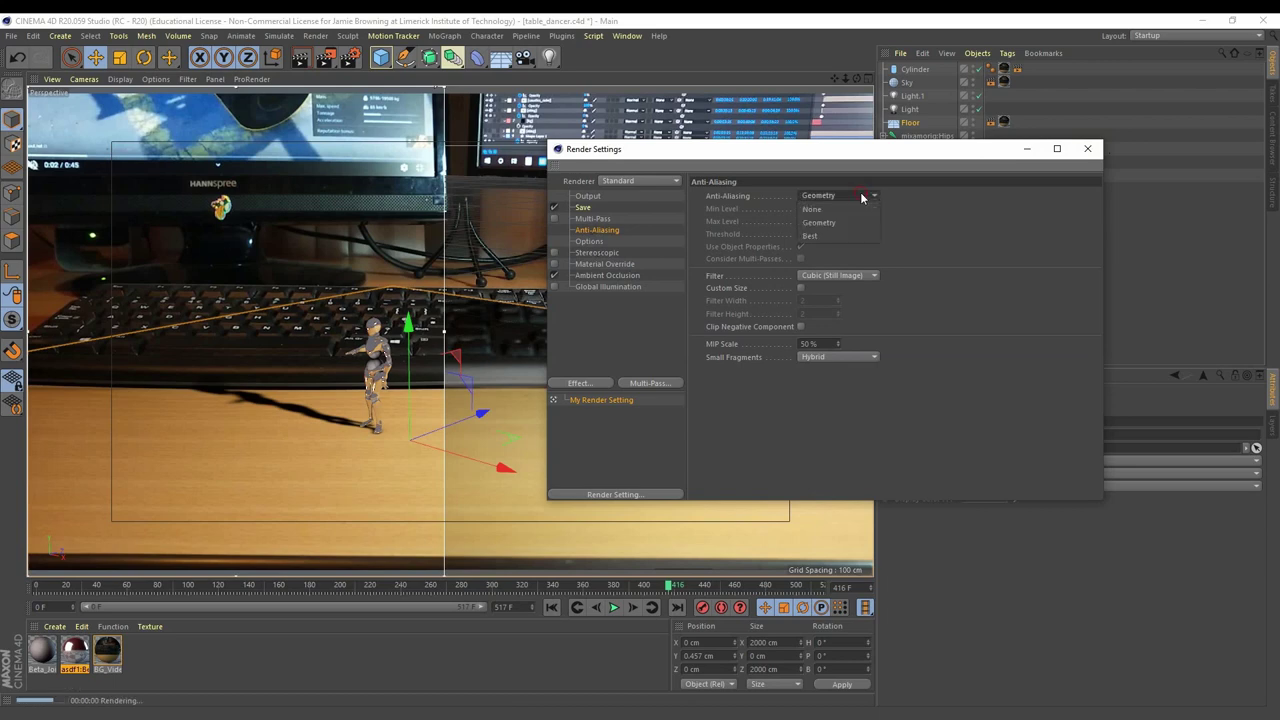
click(825, 238)
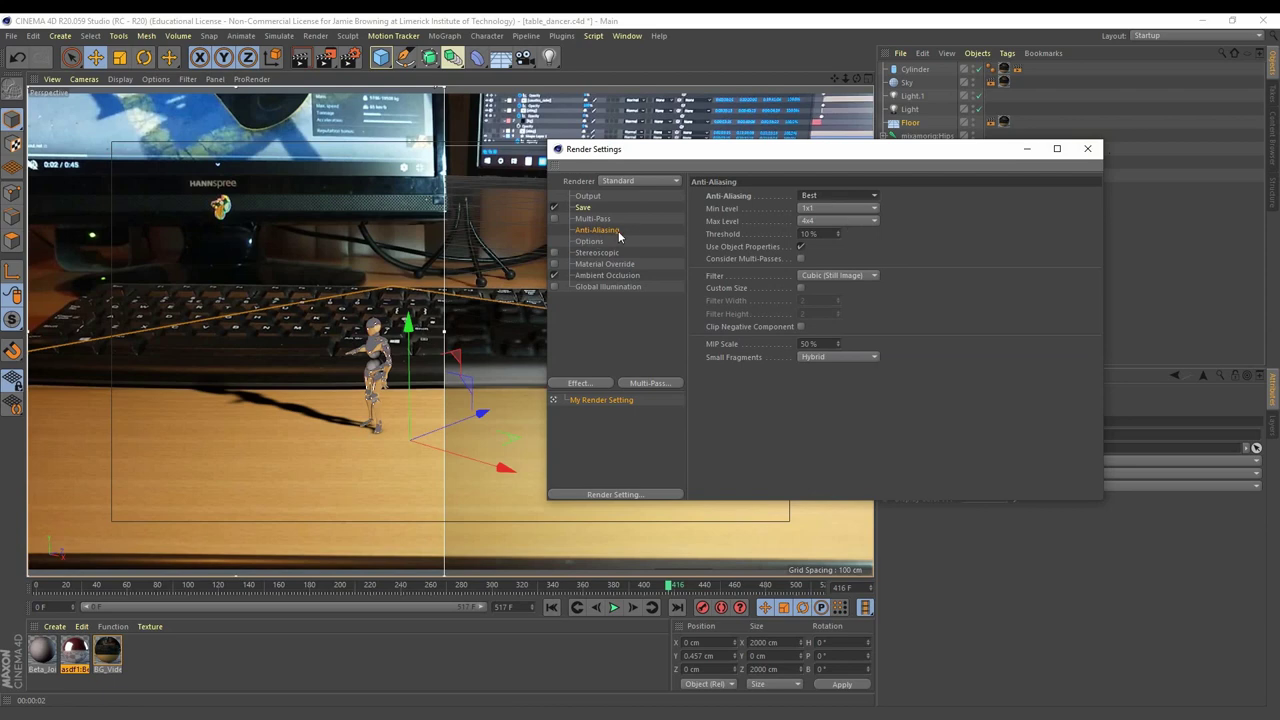
click(860, 222)
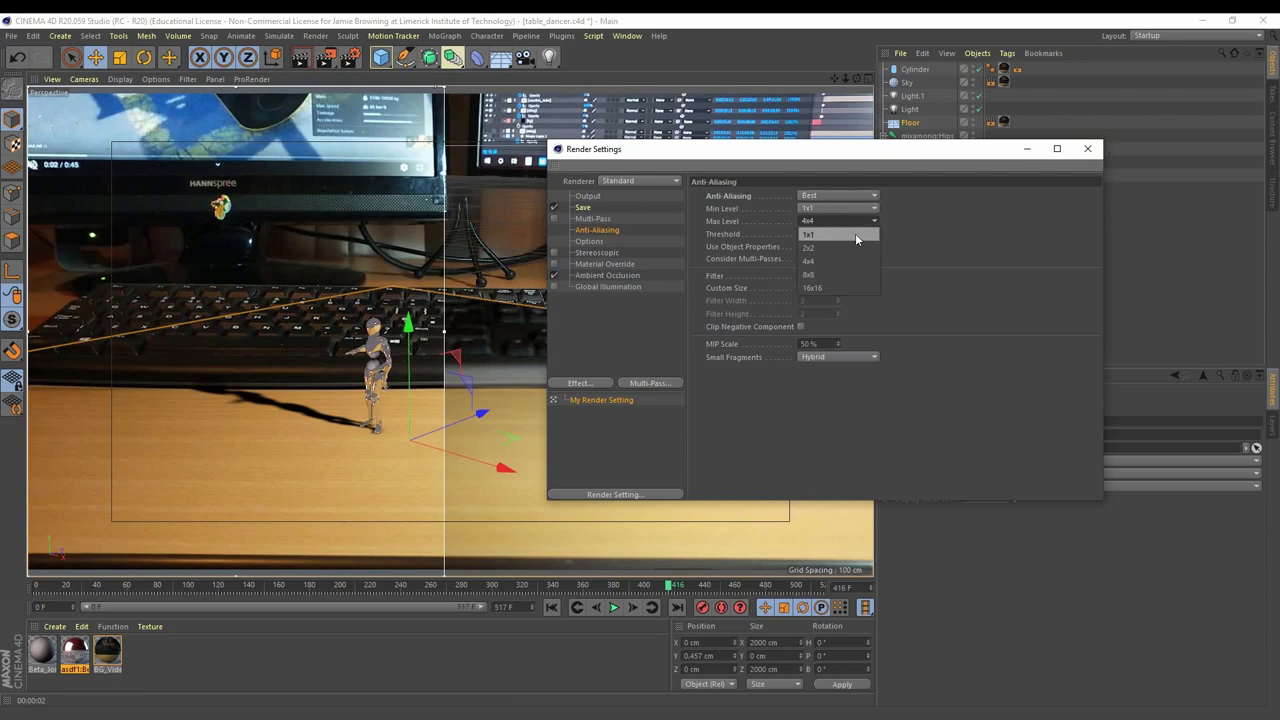
click(949, 232)
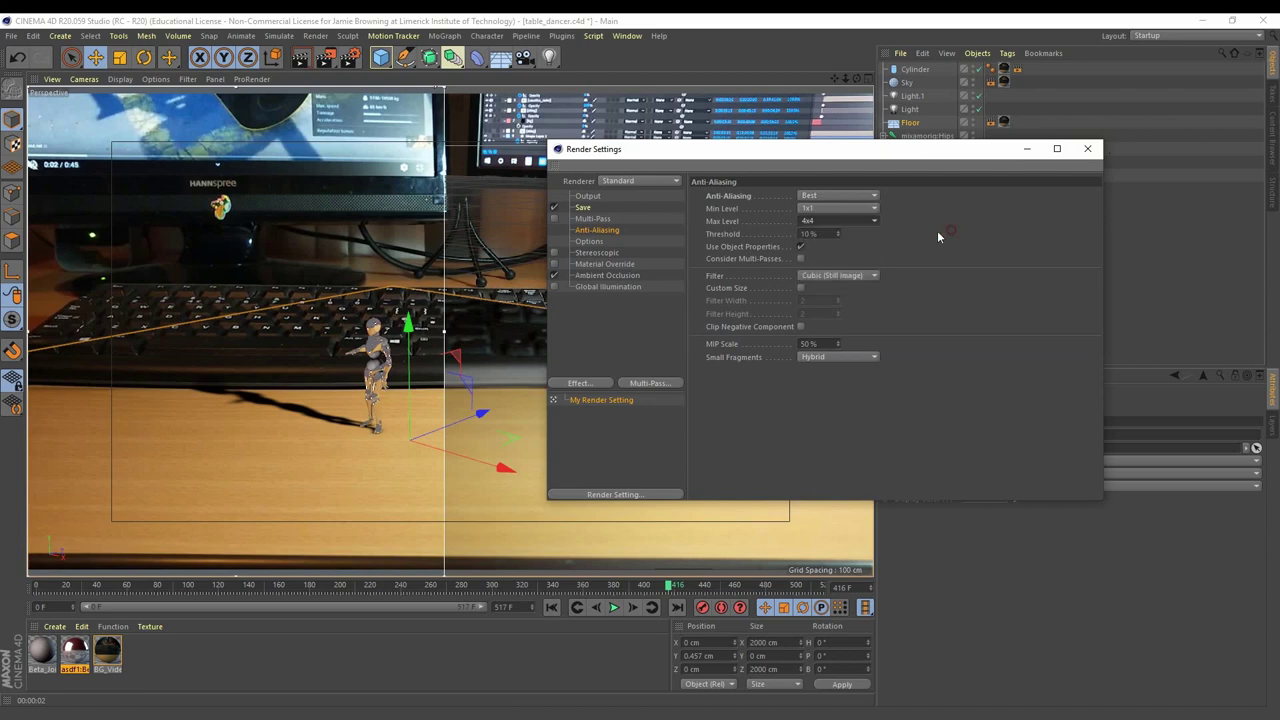
click(834, 196)
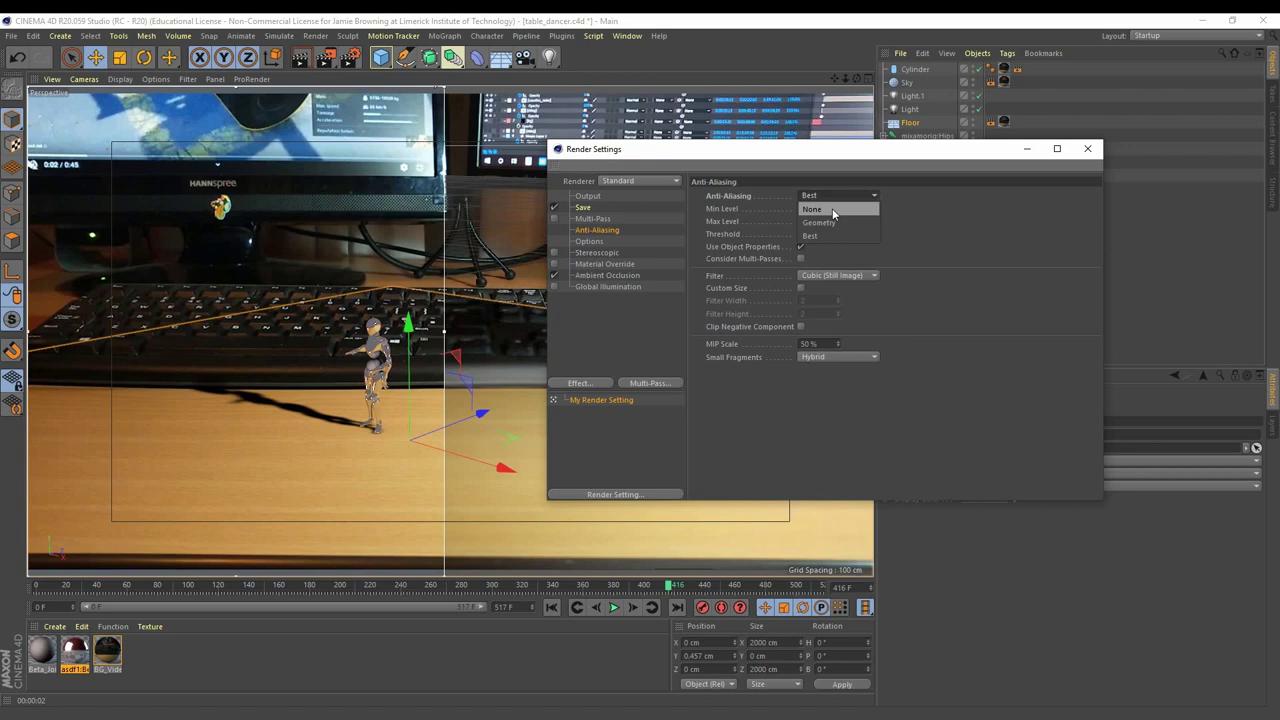
click(832, 208)
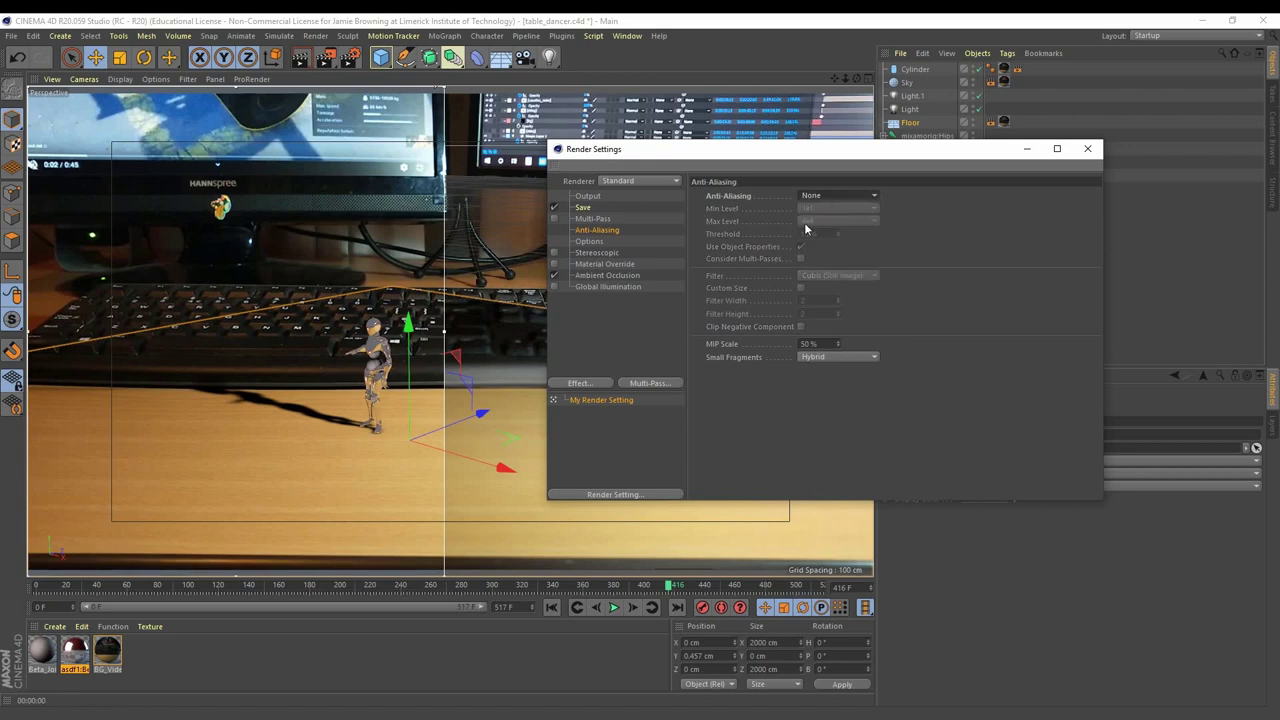
- Set anti-aliasing to Best with a max level of 2x2, and turn off the interactive render region
click(853, 197)
click(824, 236)
key(ctrl+r)
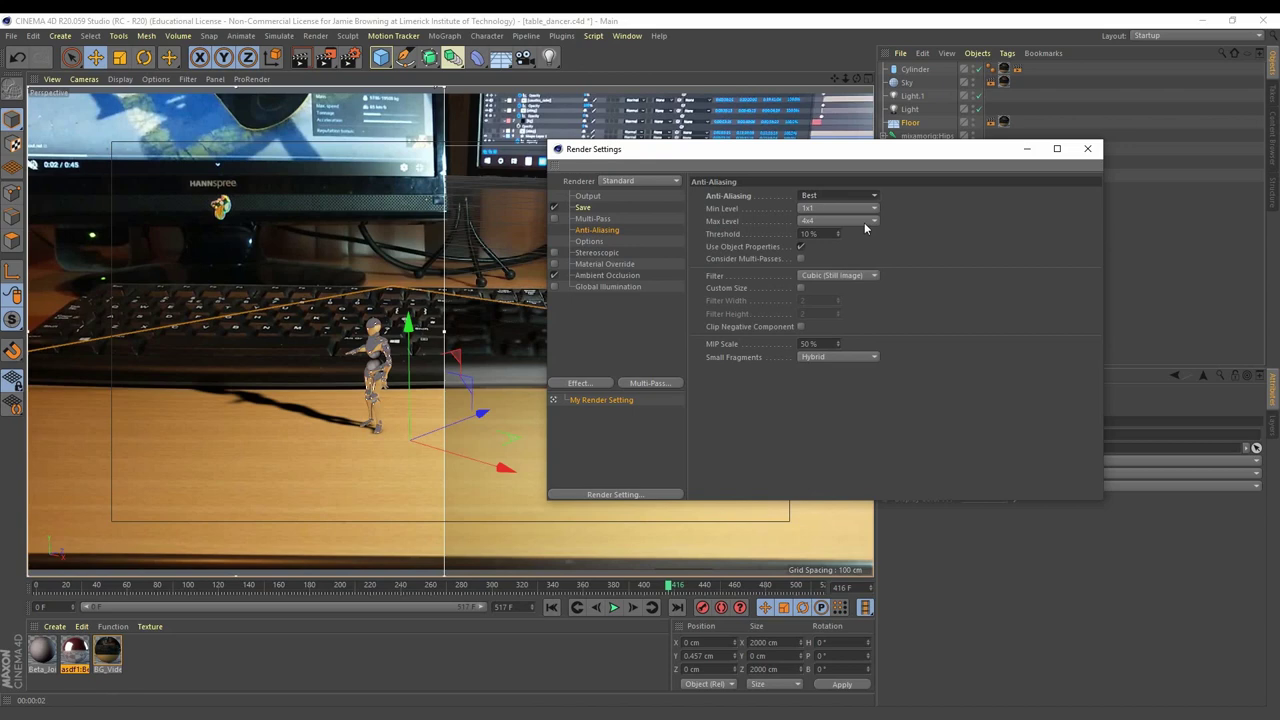
click(864, 222)
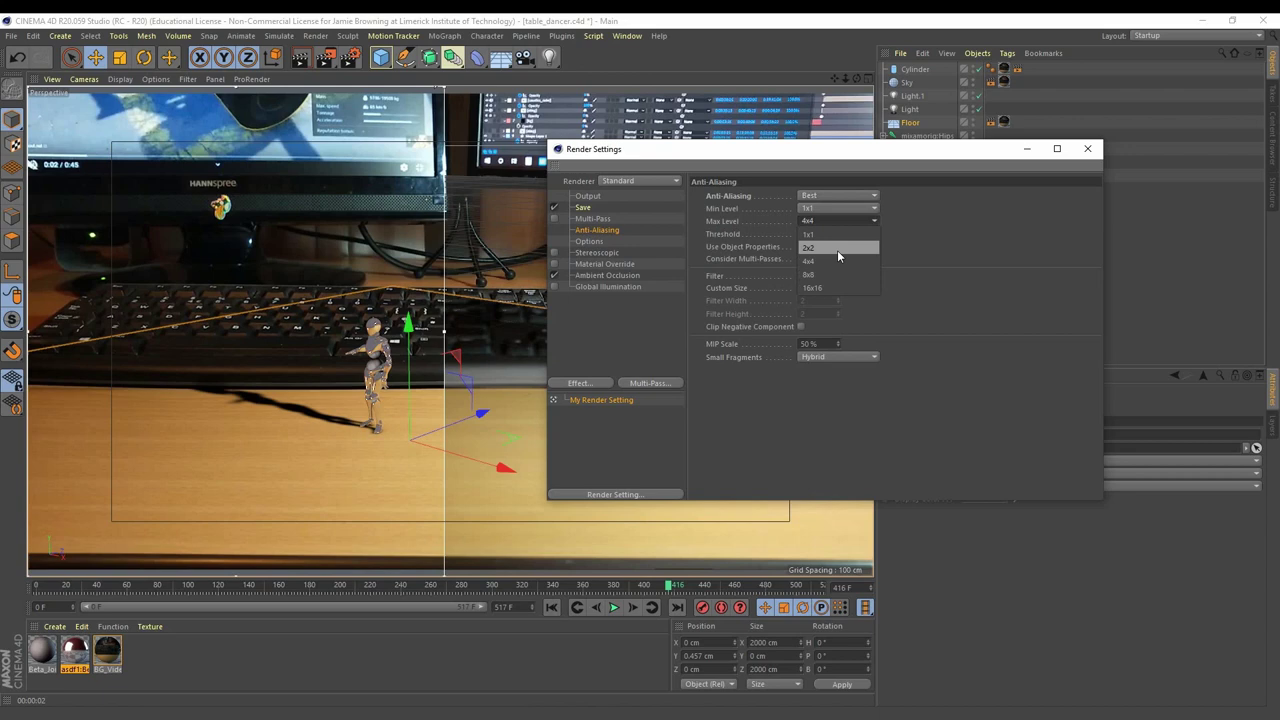
click(837, 248)
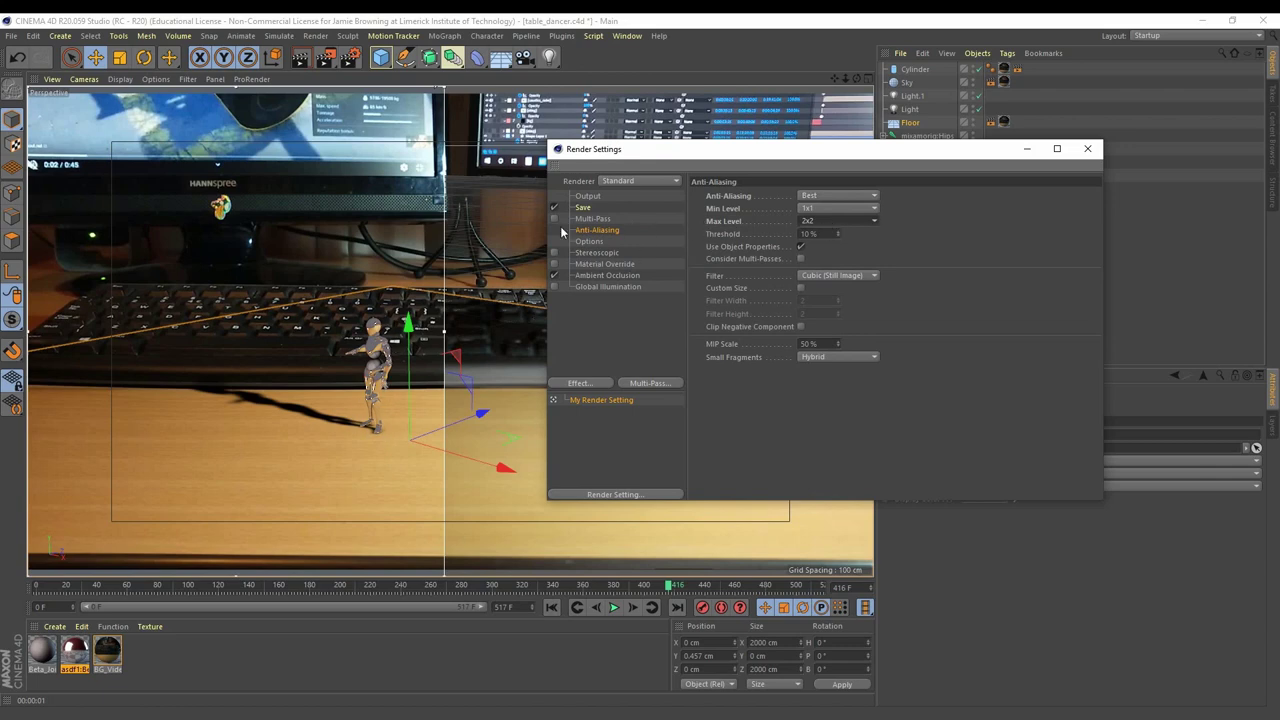
drag(326, 57, 378, 312)
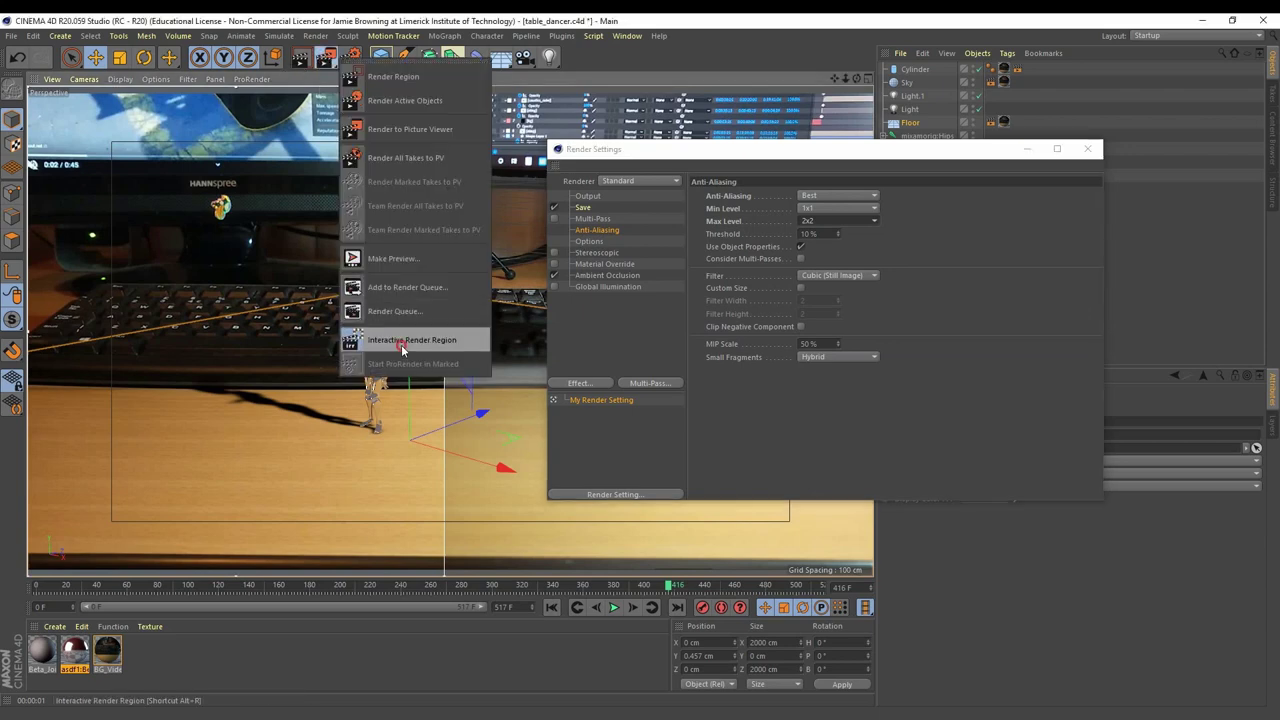
click(405, 340)
- Check the render output size and frame range, and set the regular image save format to MP4
drag(796, 156, 561, 108)
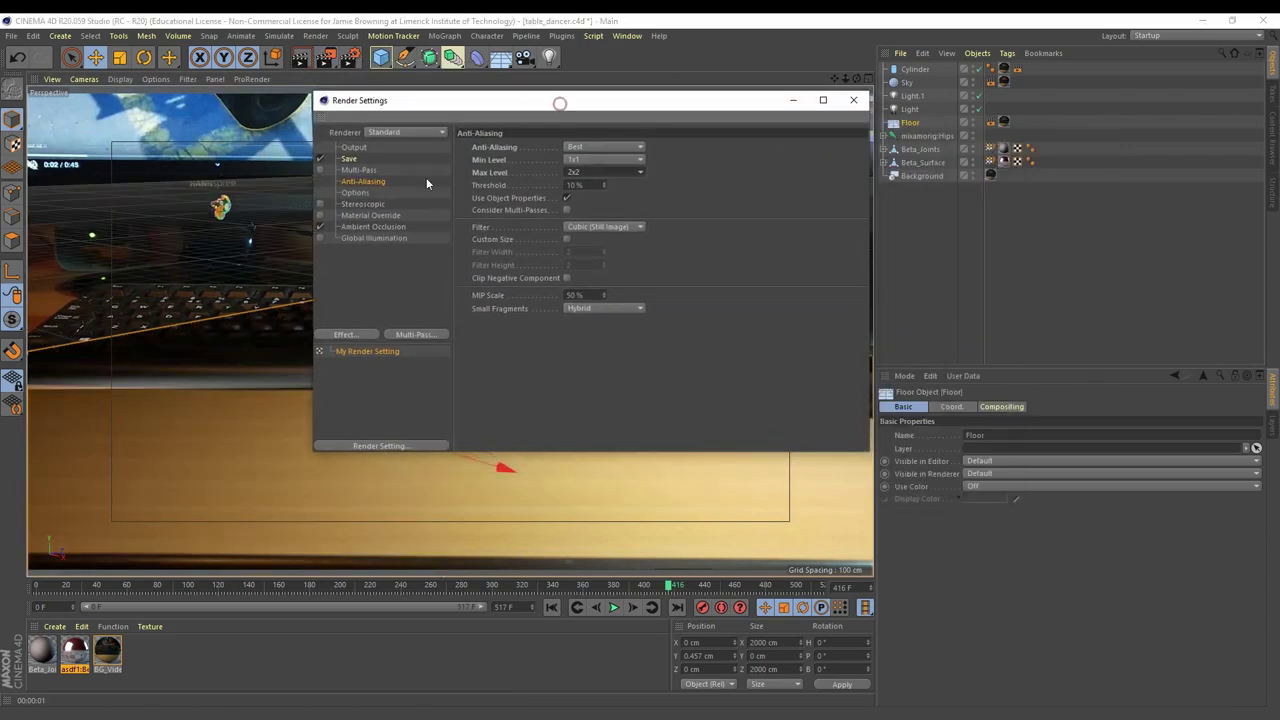
click(354, 147)
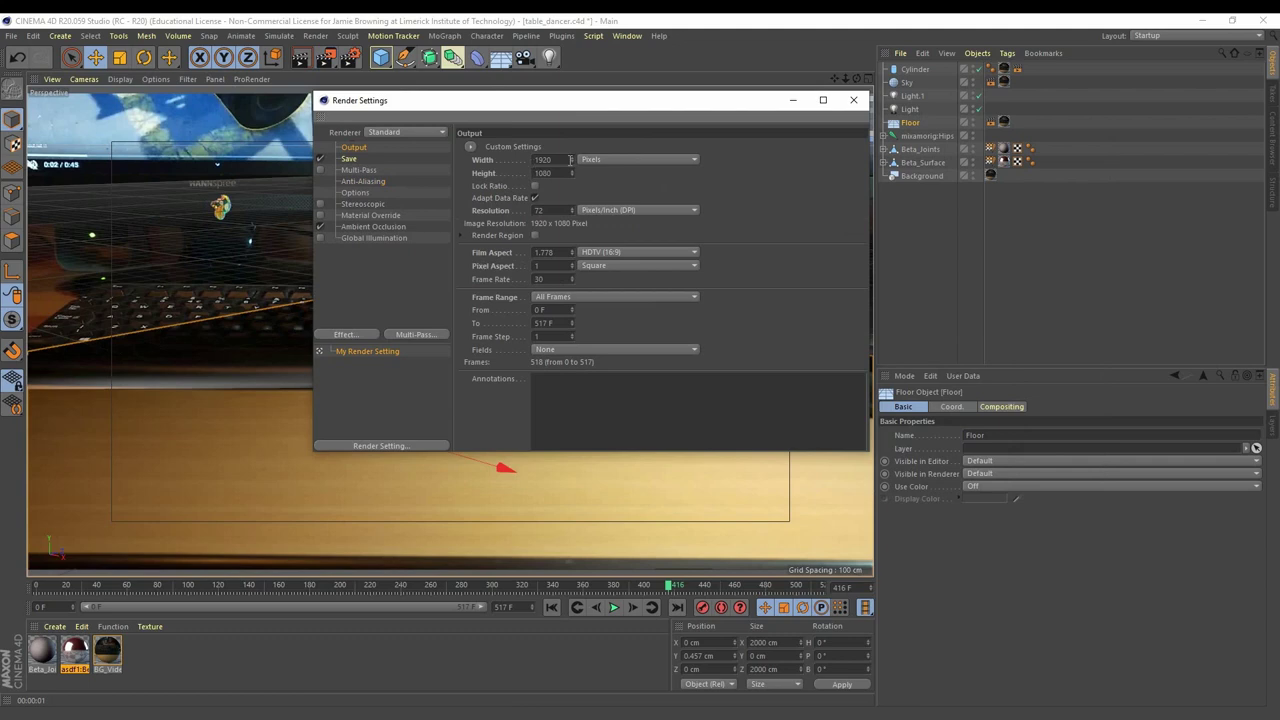
click(348, 159)
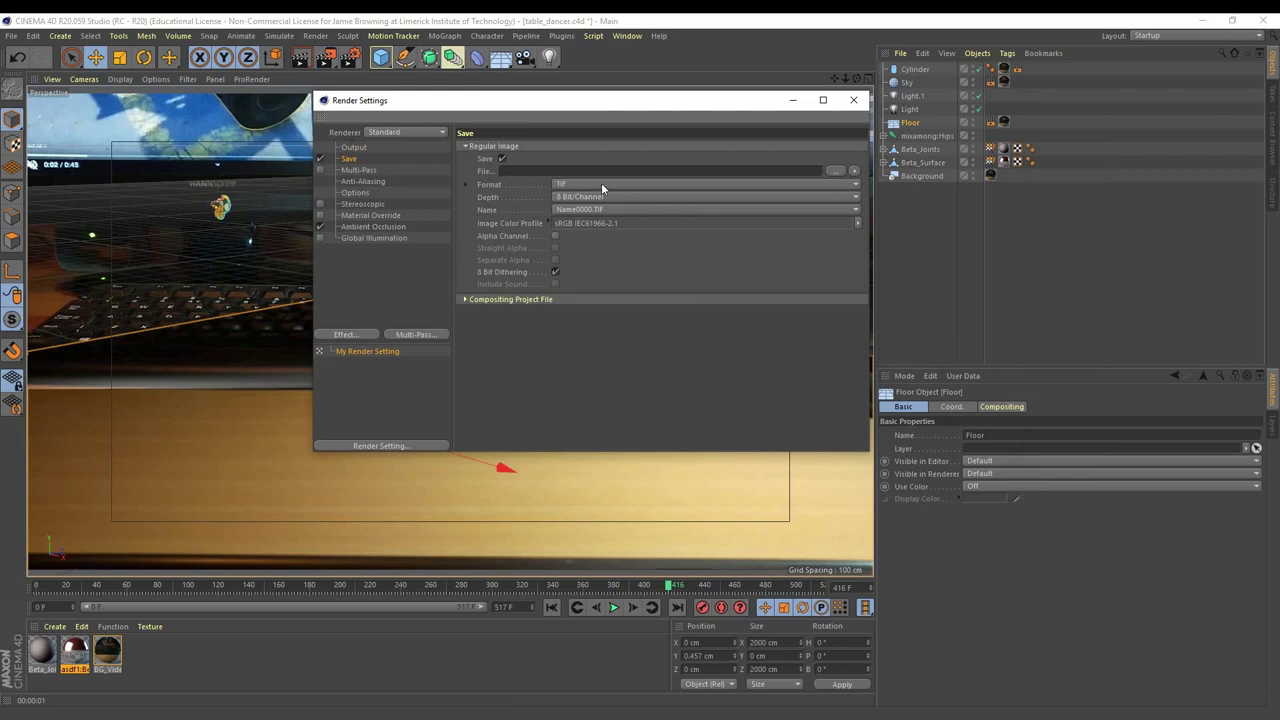
click(601, 184)
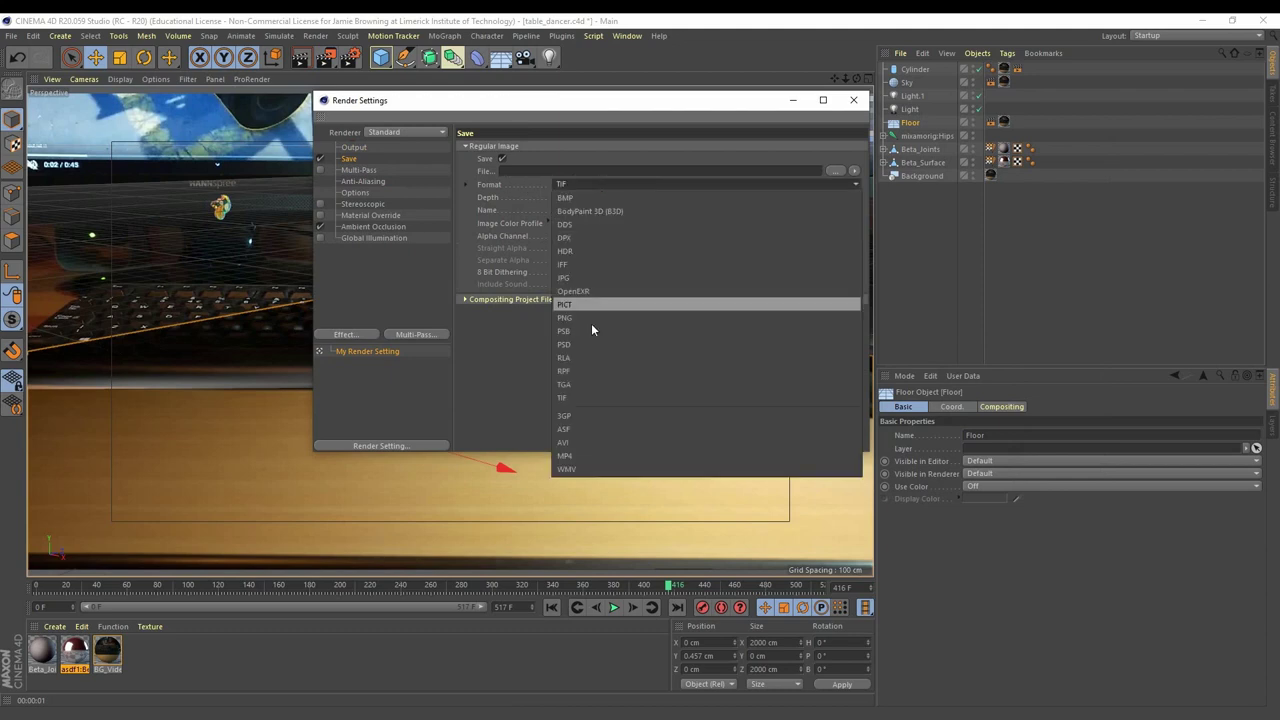
click(598, 454)
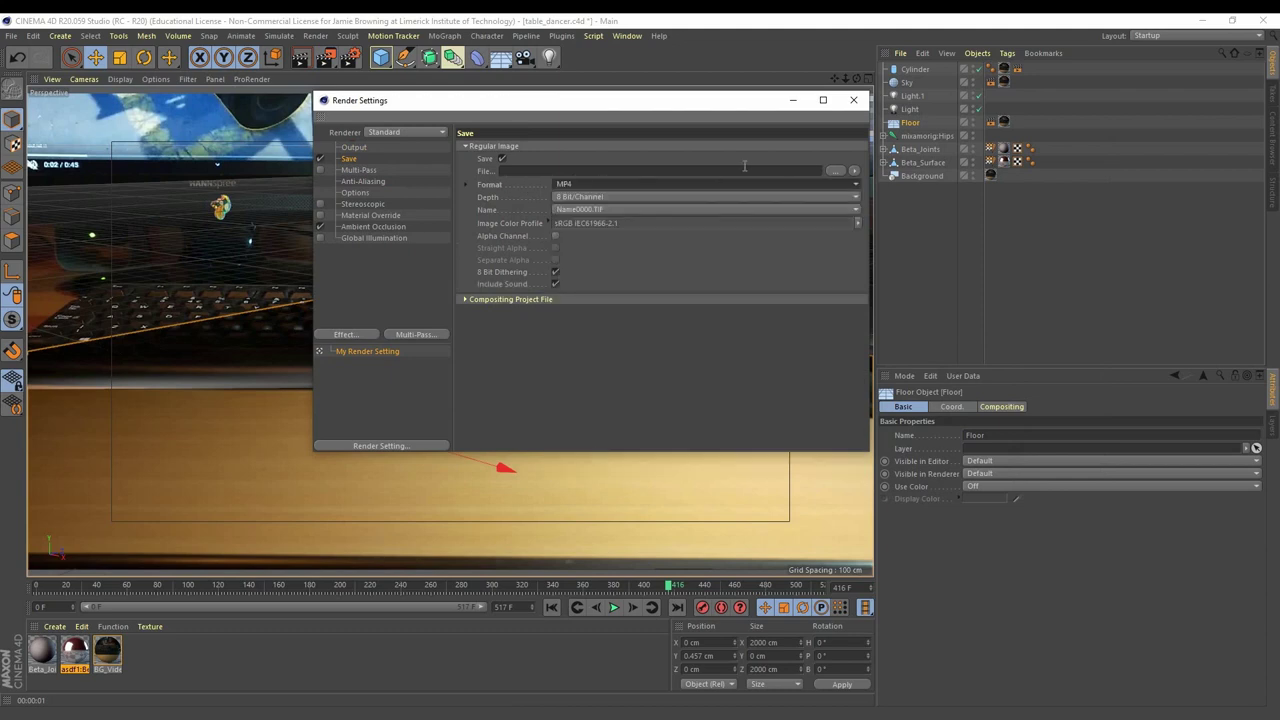
- Set the render's output file to table_dancers in the Table_Dancers folder of Youtube Channel
click(836, 171)
click(585, 145)
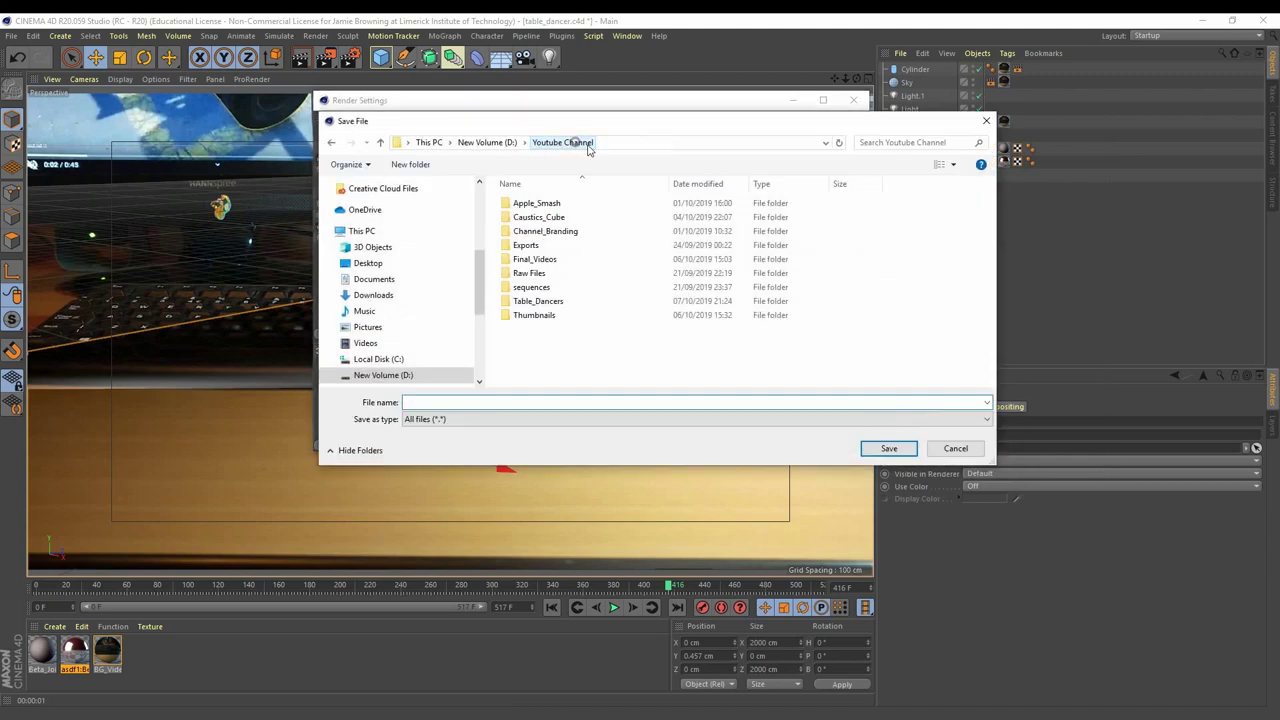
double_click(560, 301)
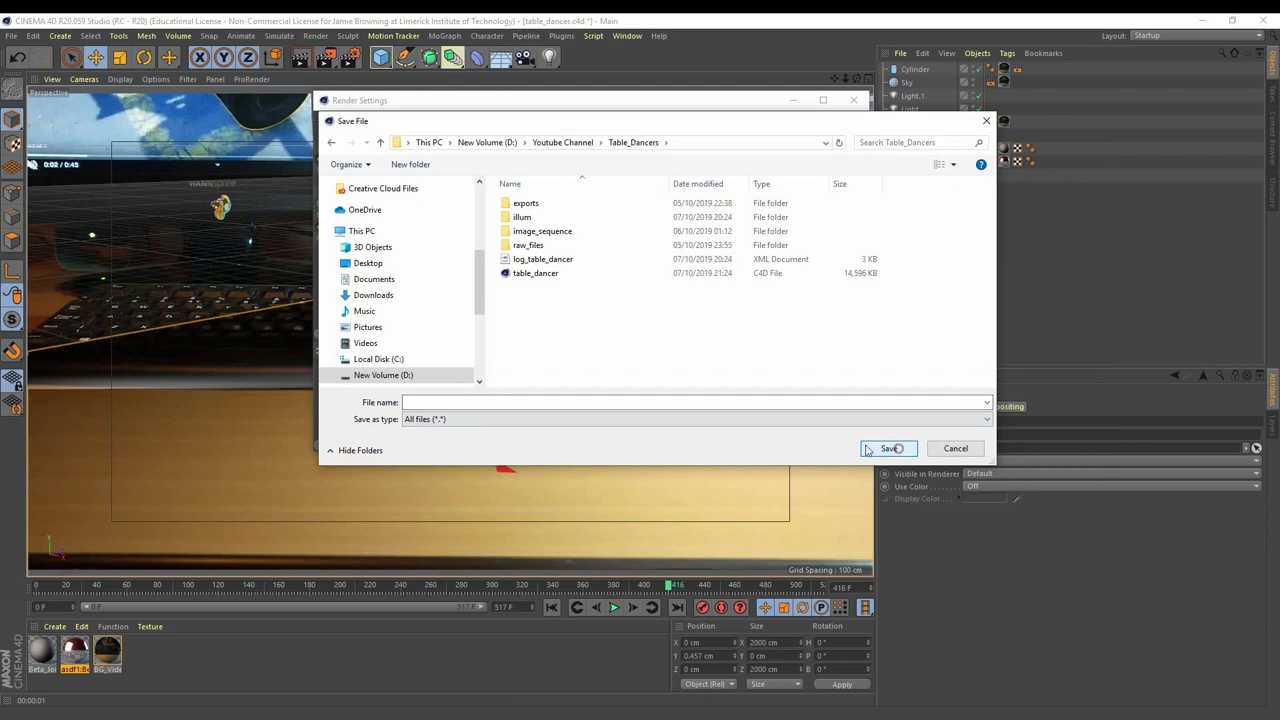
click(436, 403)
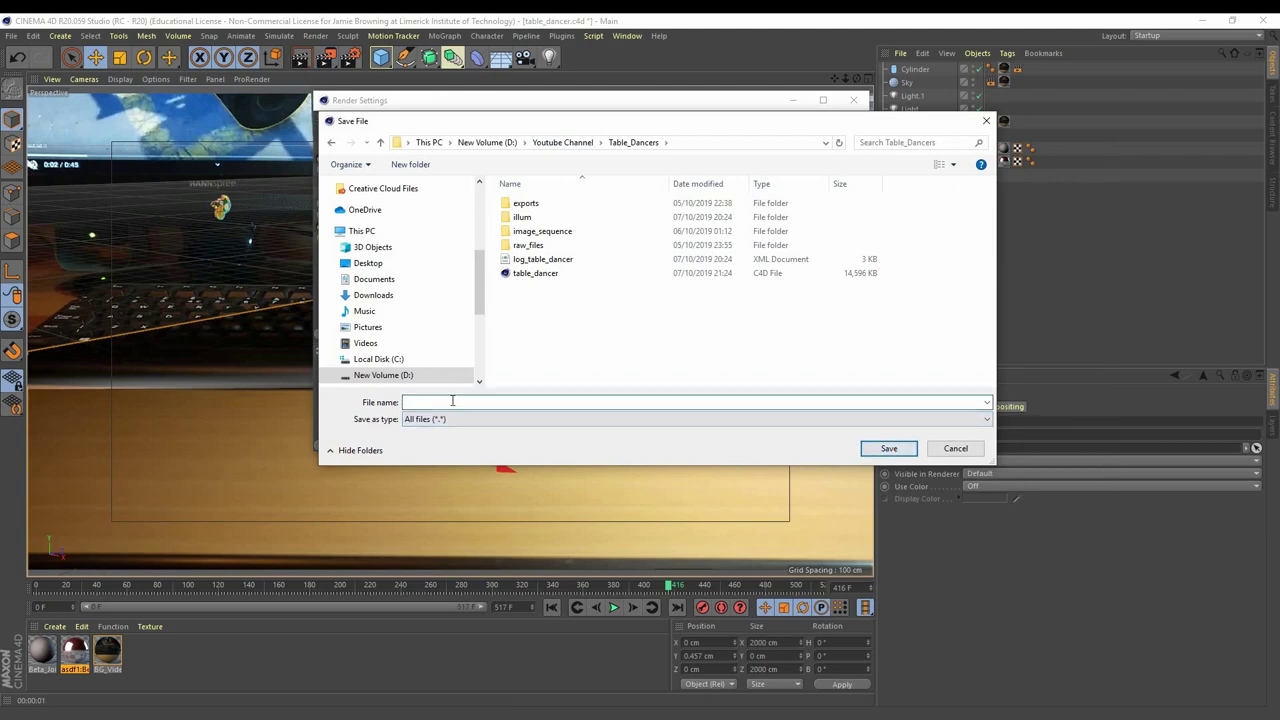
text(table_)
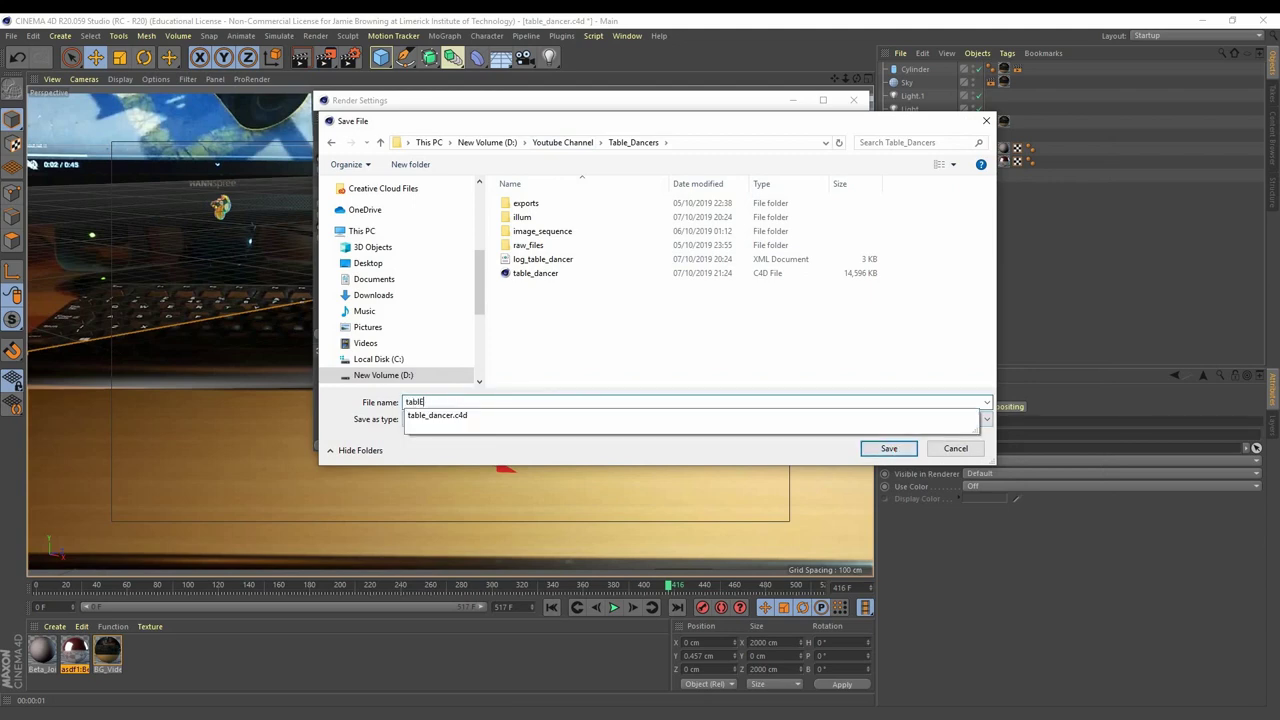
text(dancers)
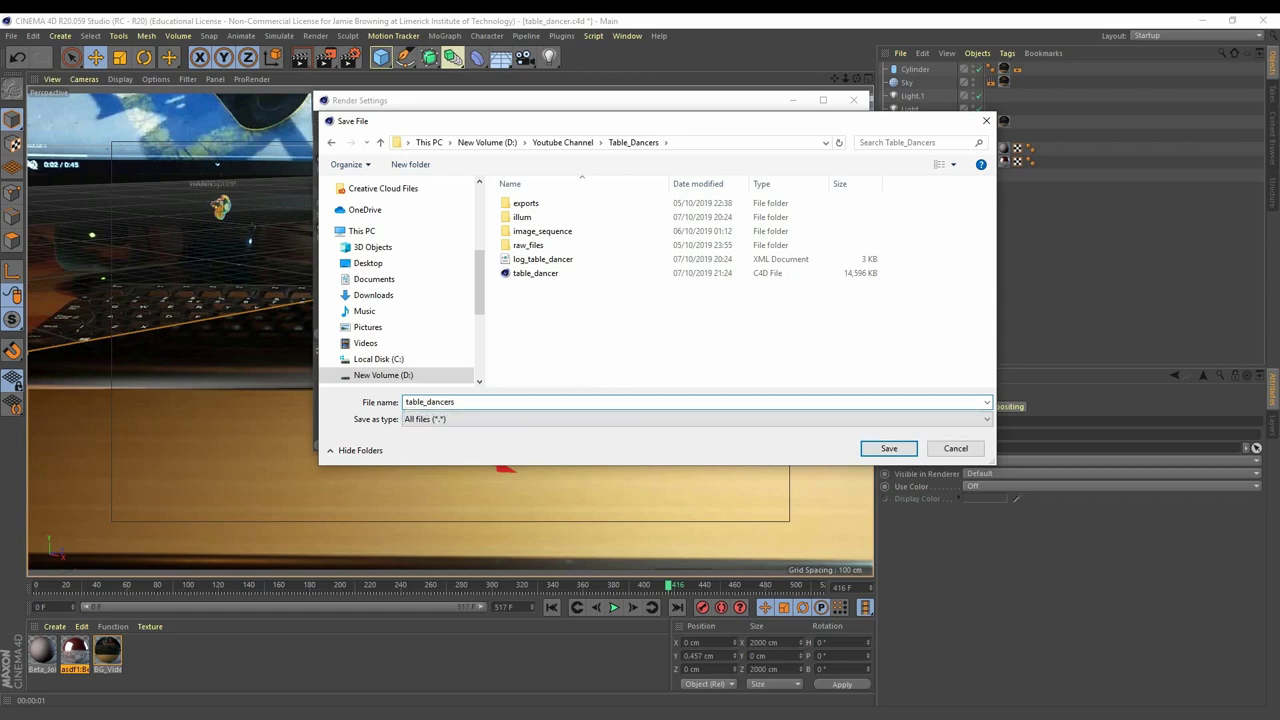
key(Return)
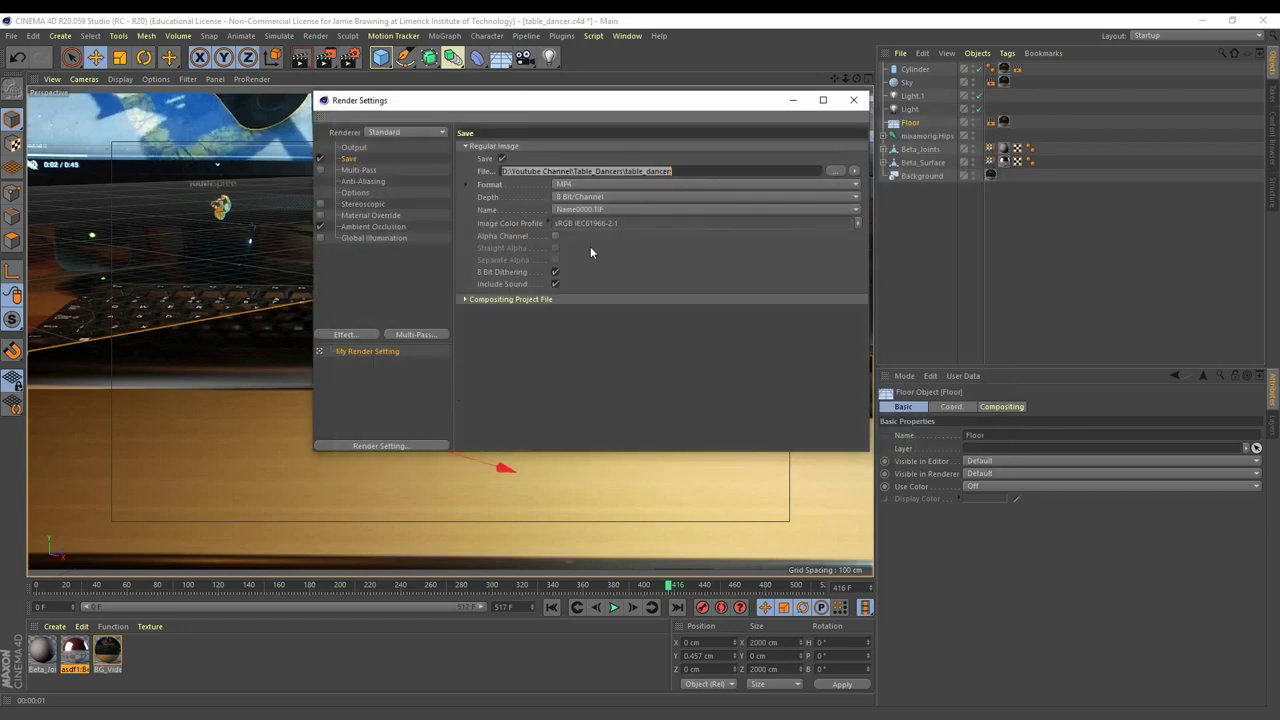
- Enable Global Illumination for the render, close the render settings and save the project
click(350, 238)
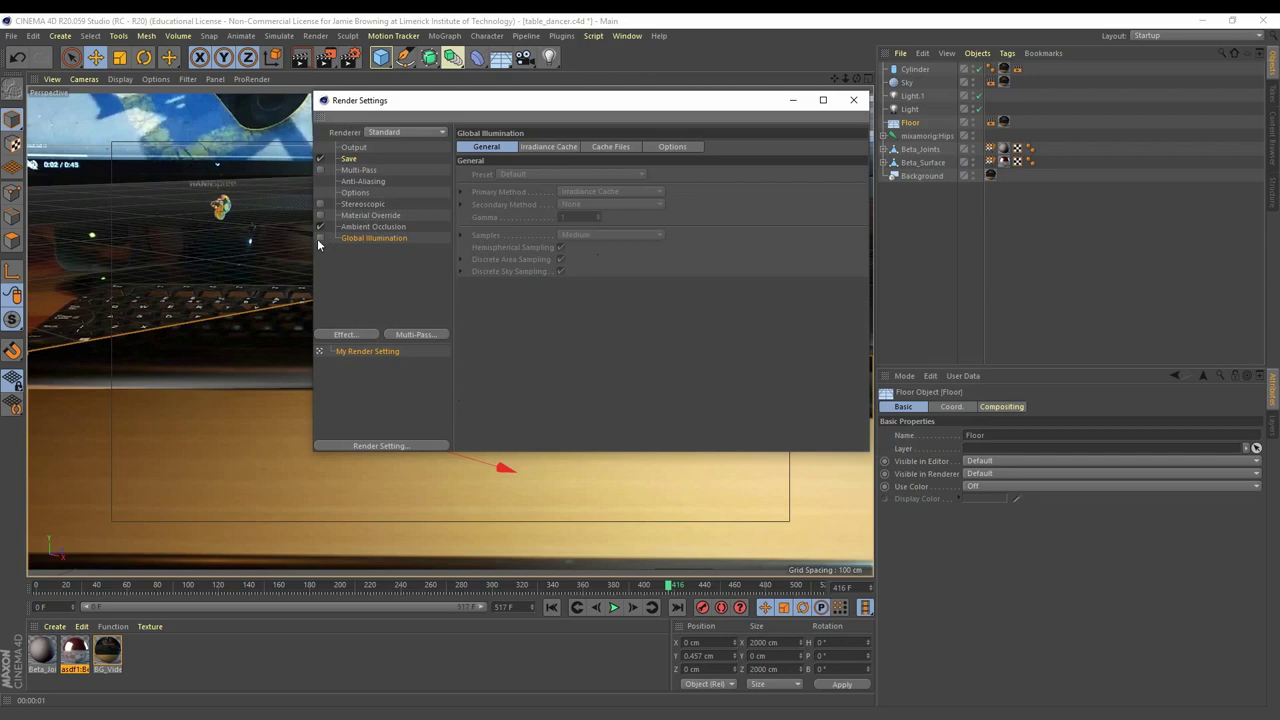
click(320, 238)
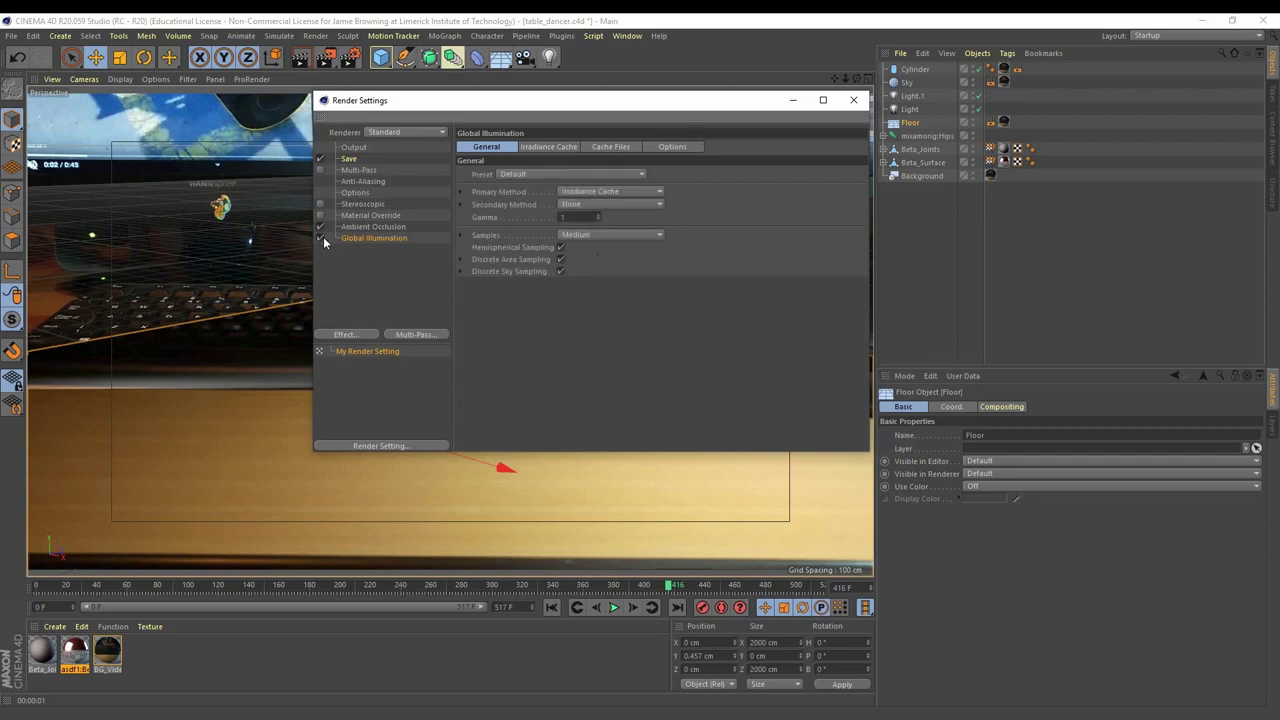
click(853, 101)
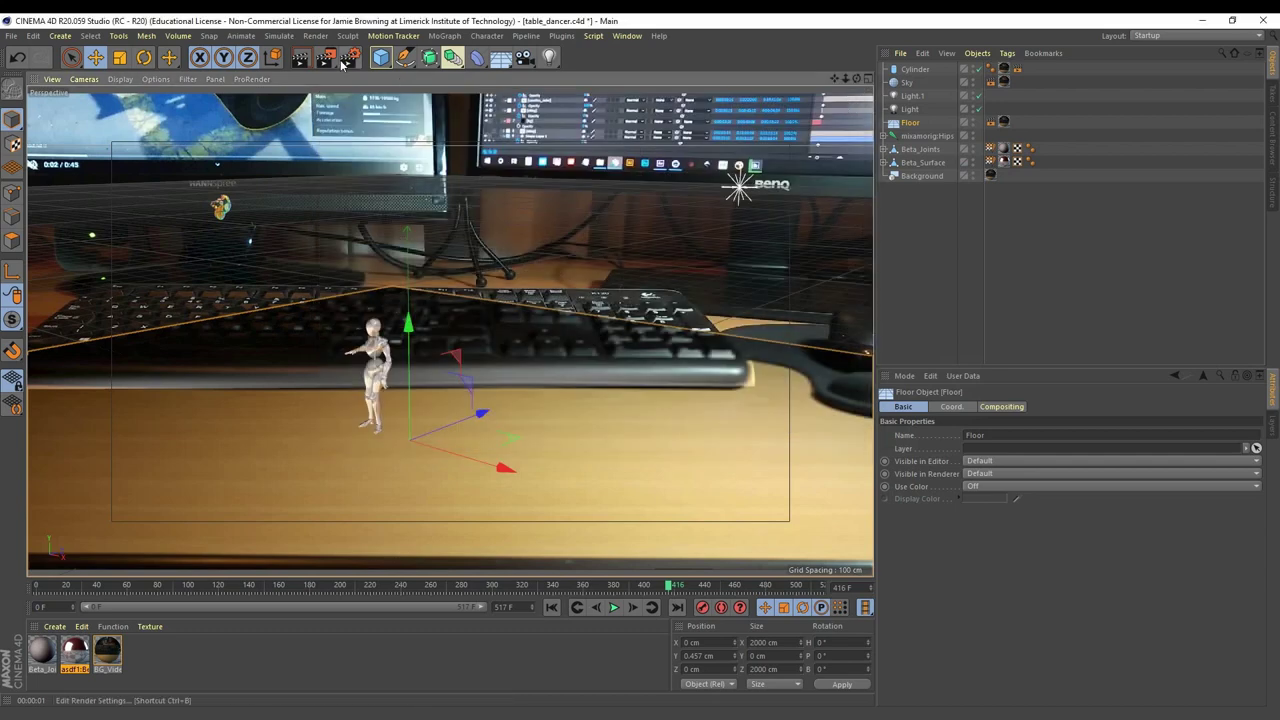
key(ctrl+s)
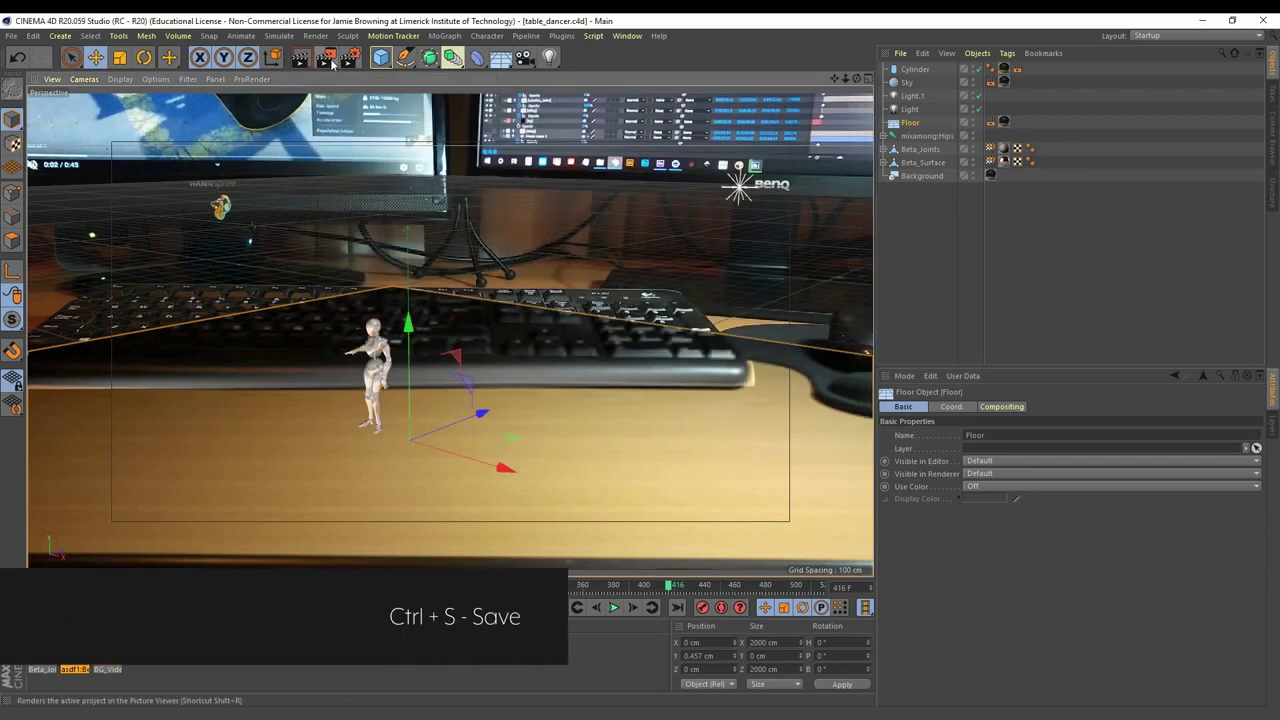
- Add the table_dancer project to the Render Queue and start rendering it
click(329, 60)
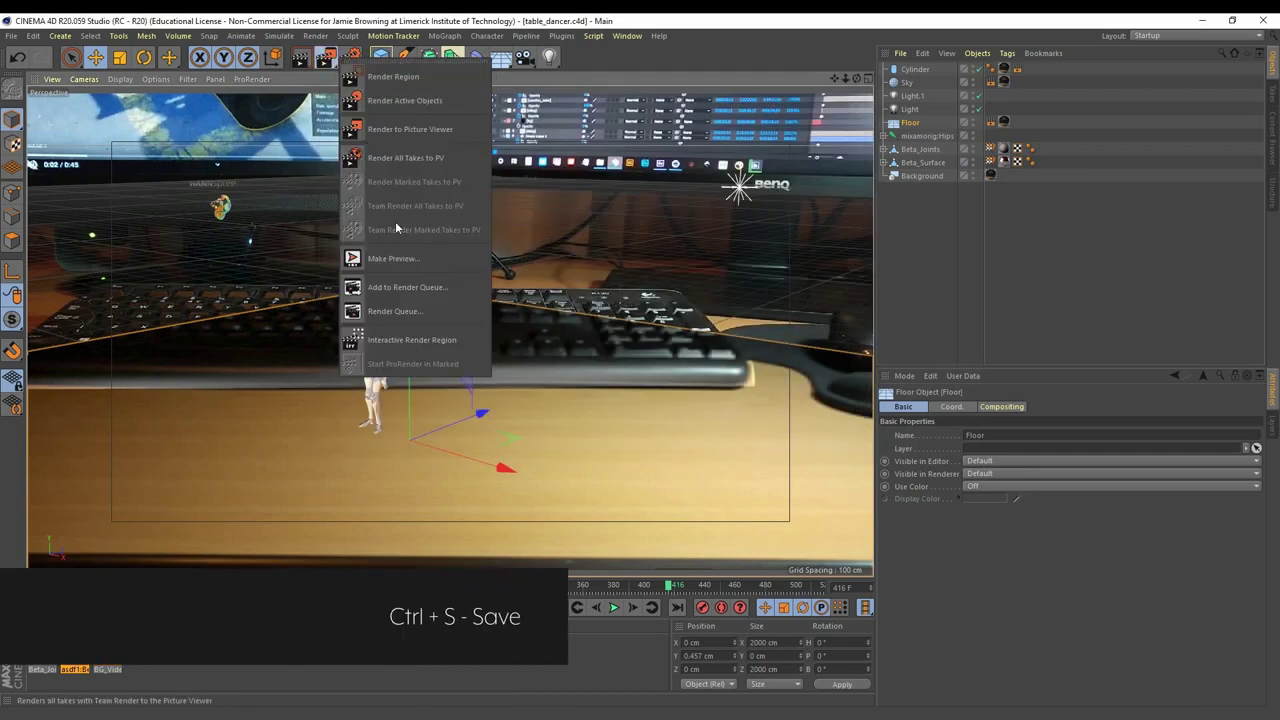
click(435, 318)
drag(584, 301, 670, 127)
click(329, 60)
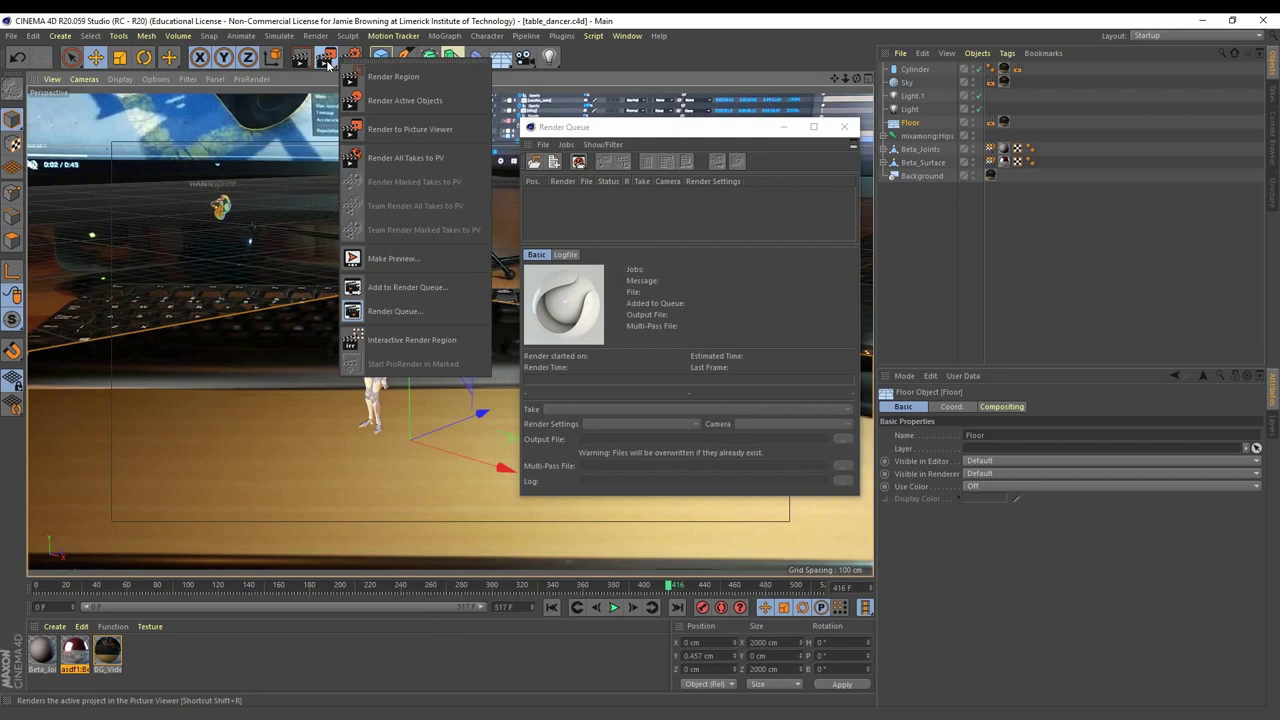
click(459, 287)
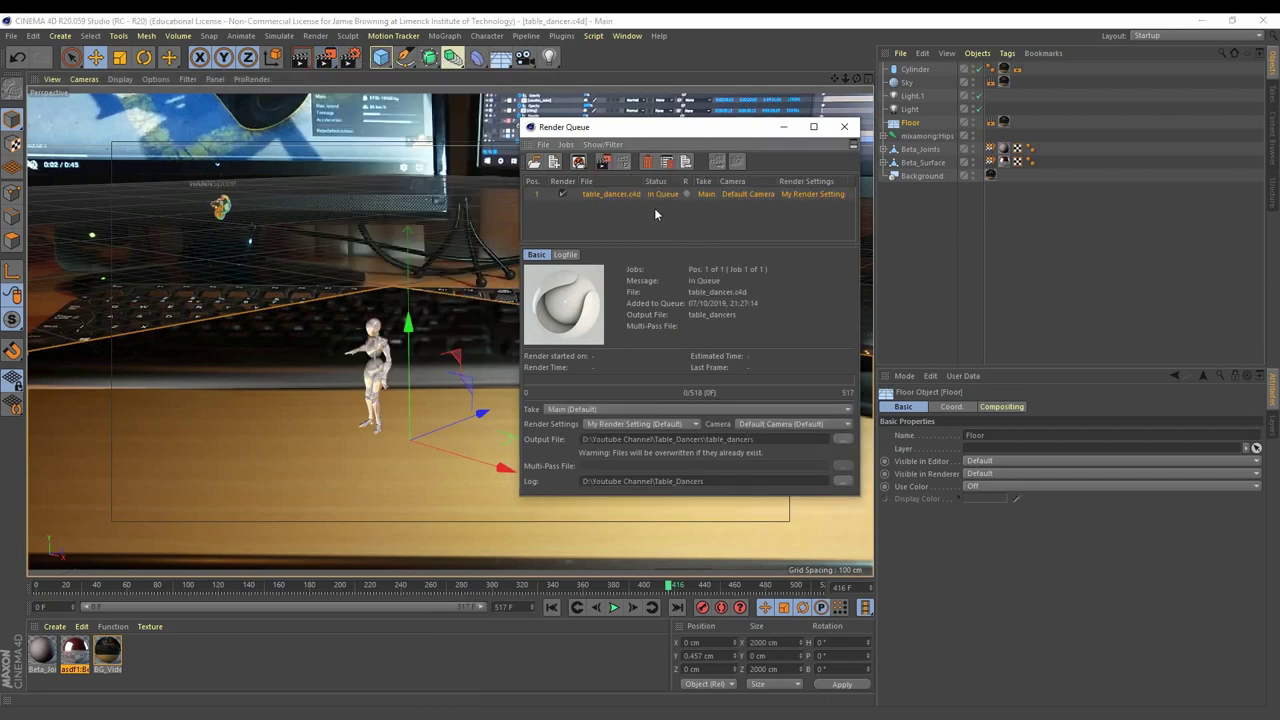
click(603, 162)
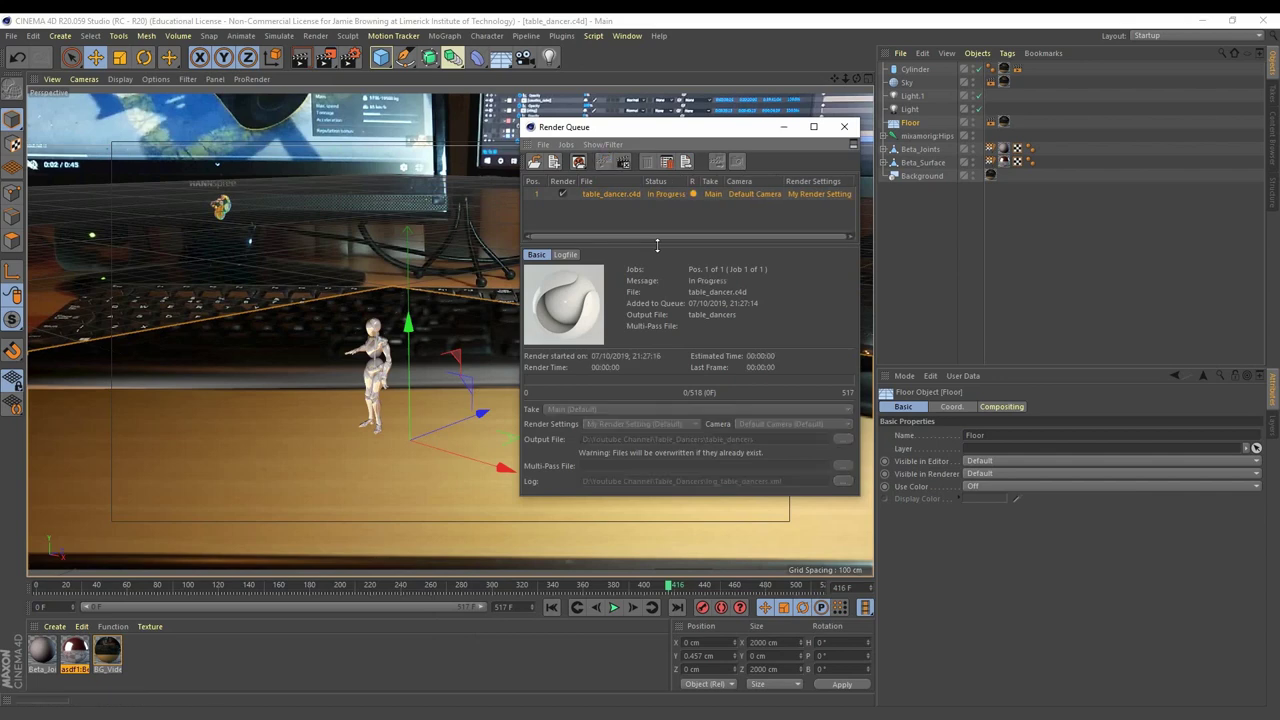